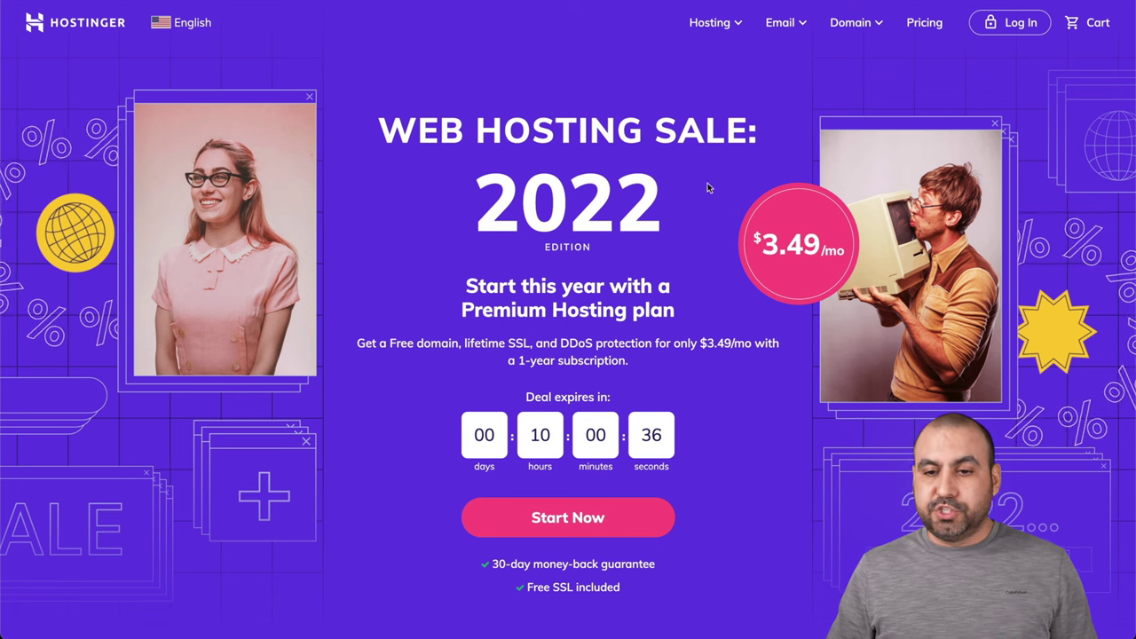
Step: Order the Premium Shared Hosting plan from the web hosting offers with a 12-month billing period
mouse_move(710, 25)
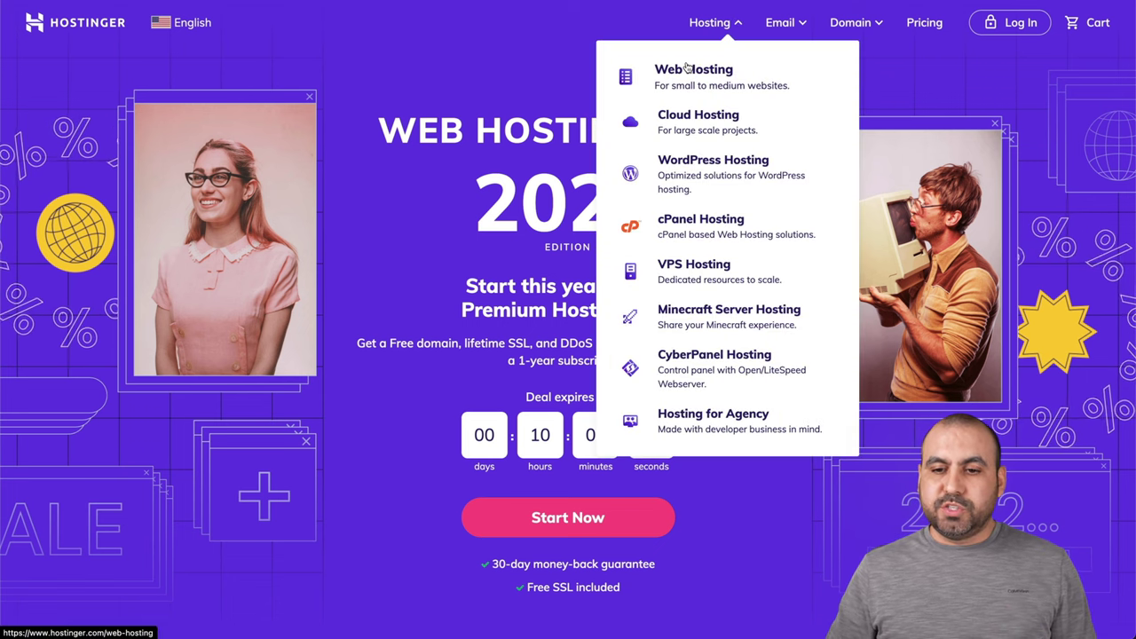
left_click(669, 104)
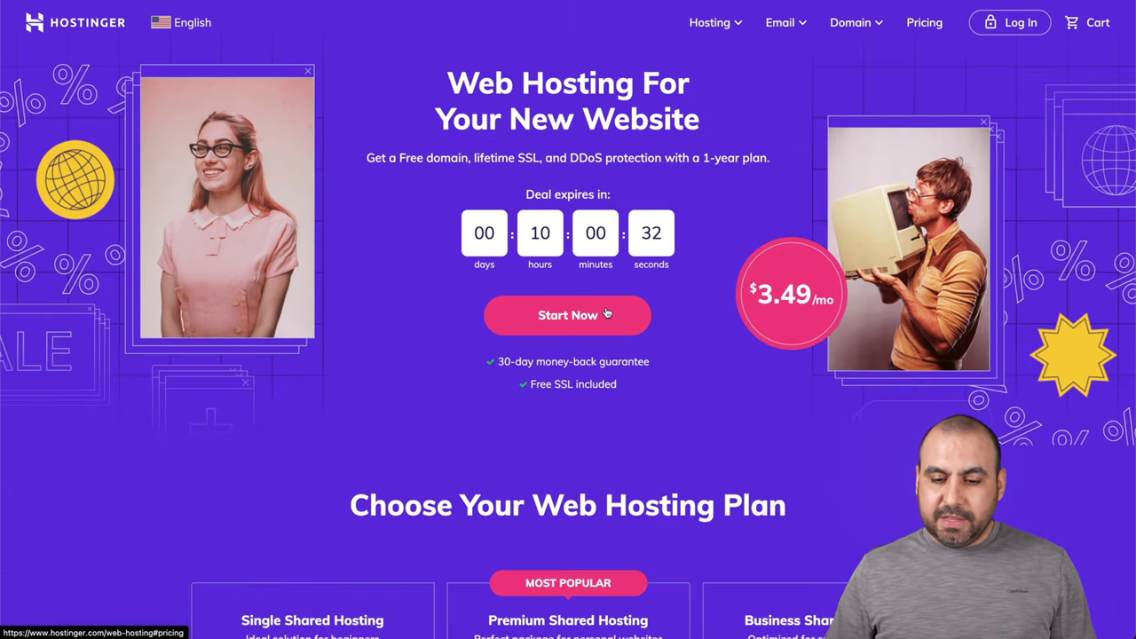
left_click(577, 318)
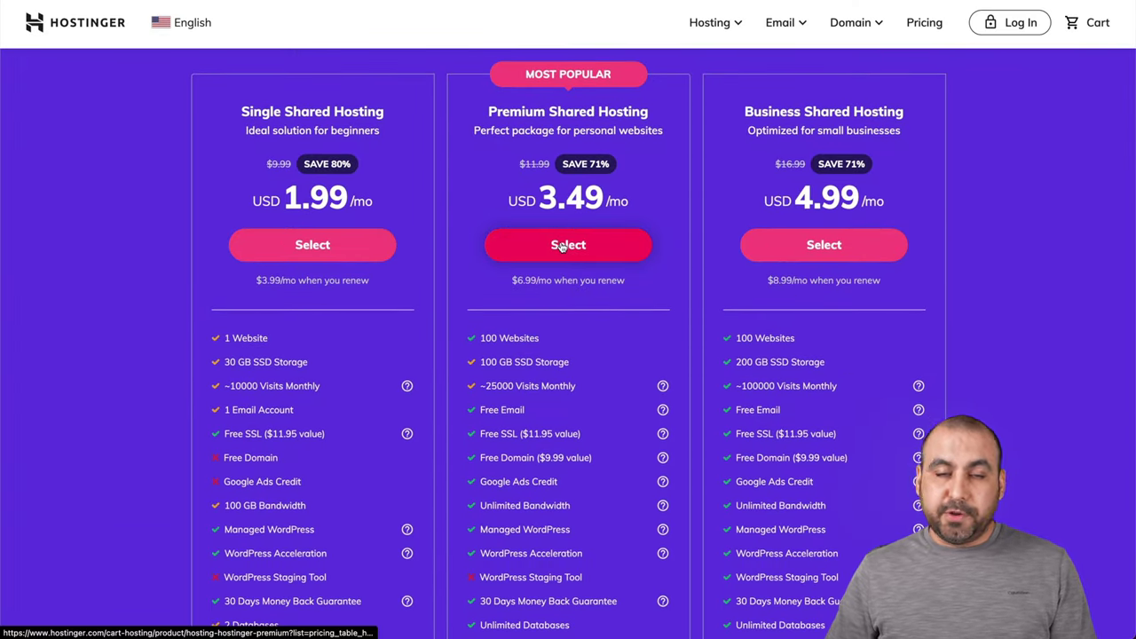
left_click(562, 247)
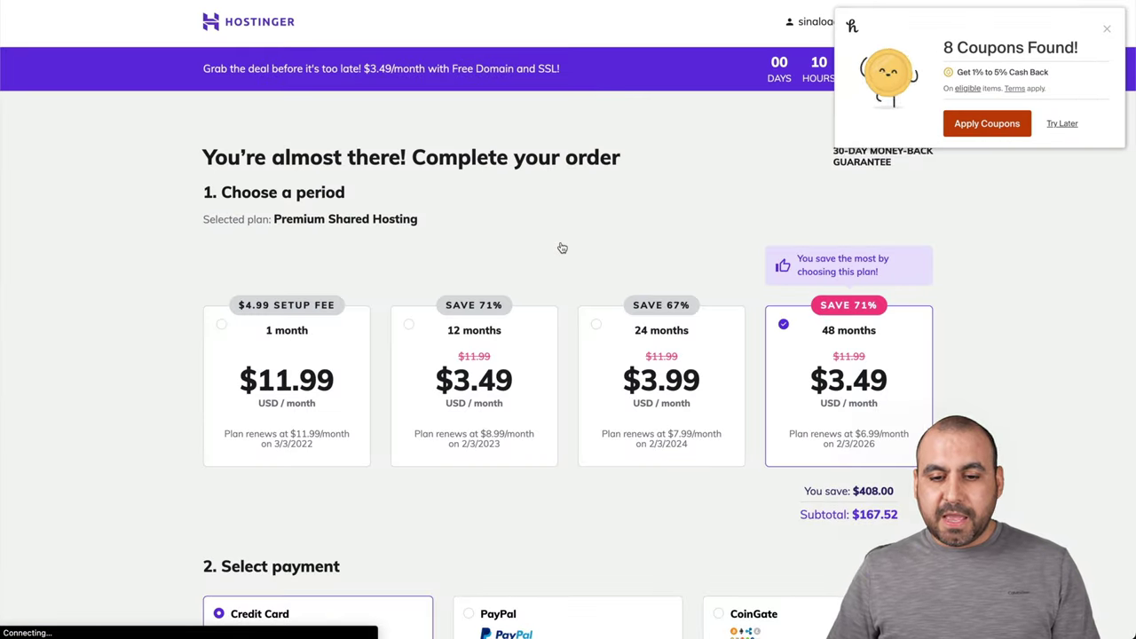
left_click(409, 325)
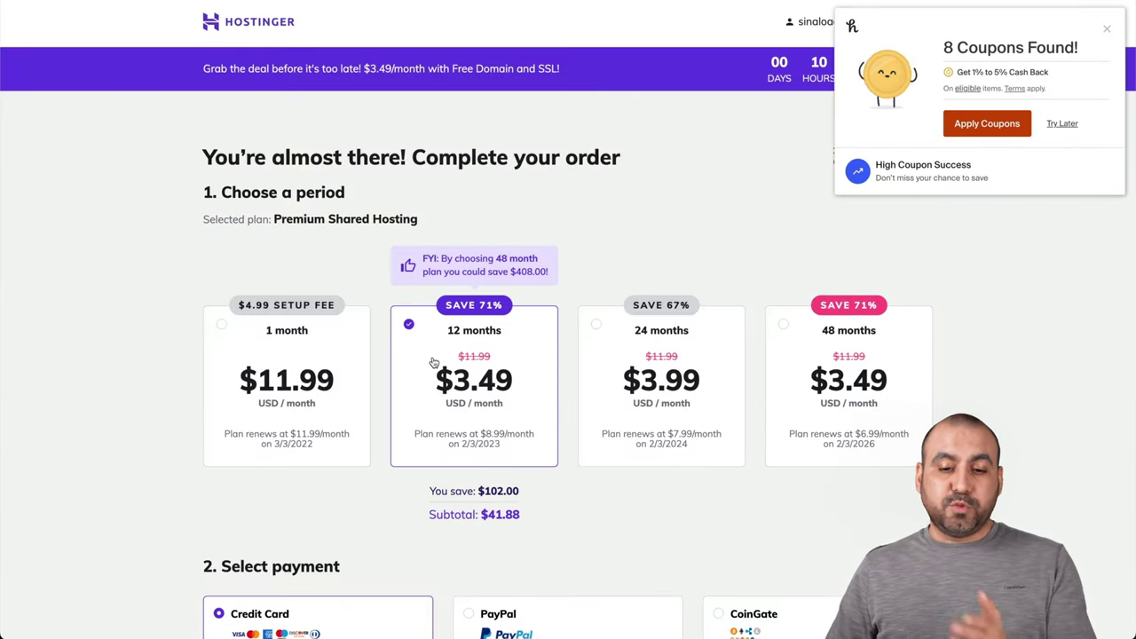
Step: Apply the coupon code SAASMASTER to the hosting order
scroll(433, 362, "down", 1)
scroll(433, 362, "down", 6)
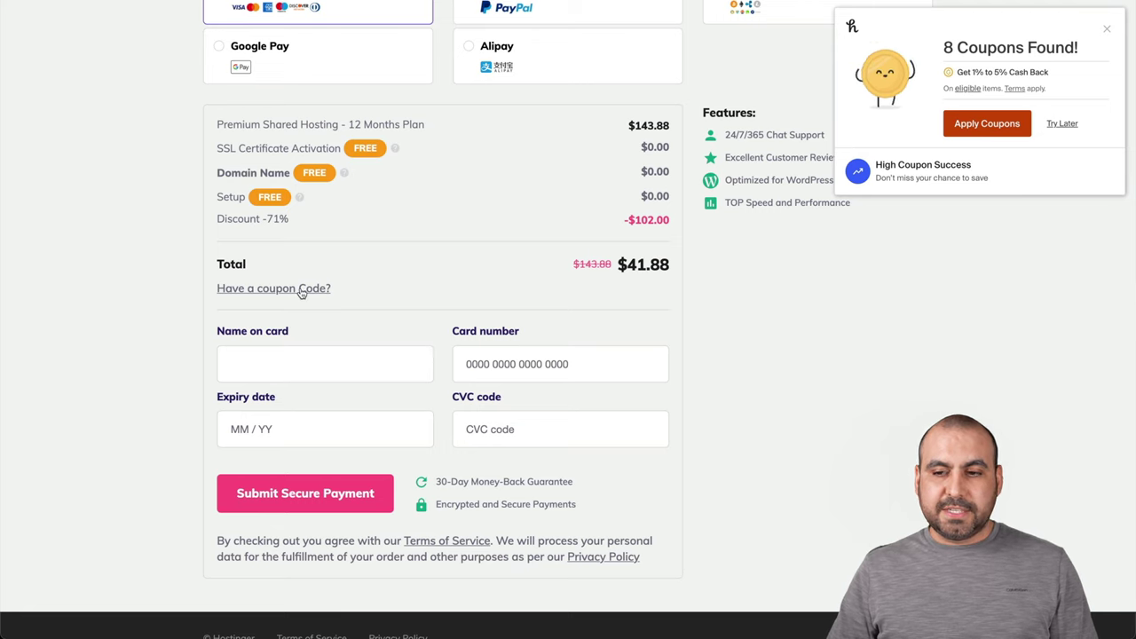
left_click(301, 290)
type("SAASMASTER")
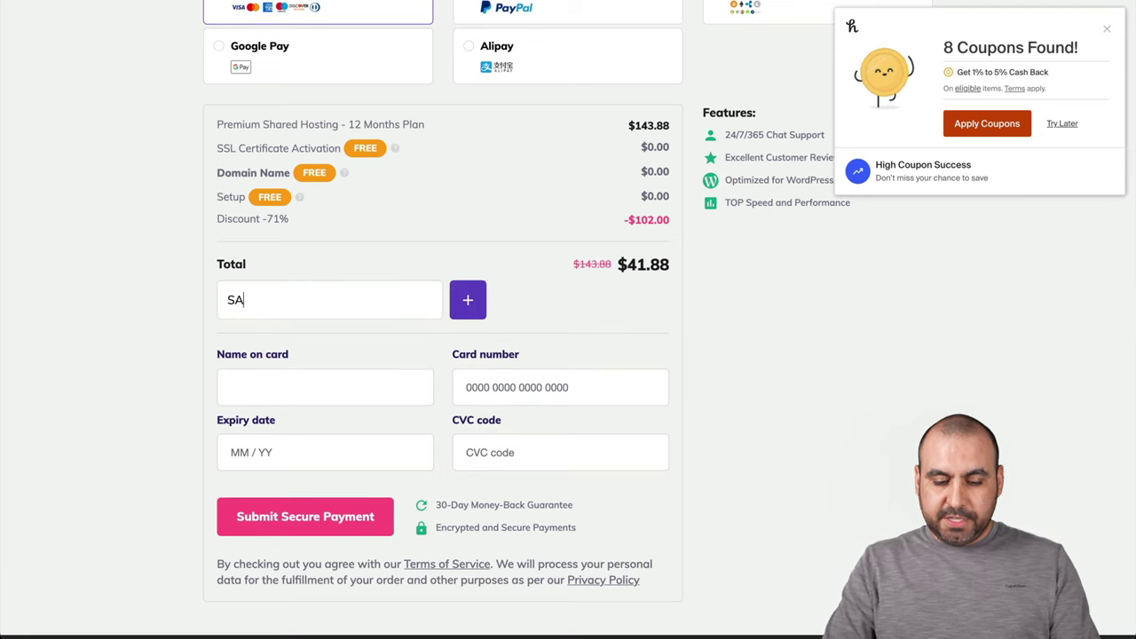
left_click(468, 299)
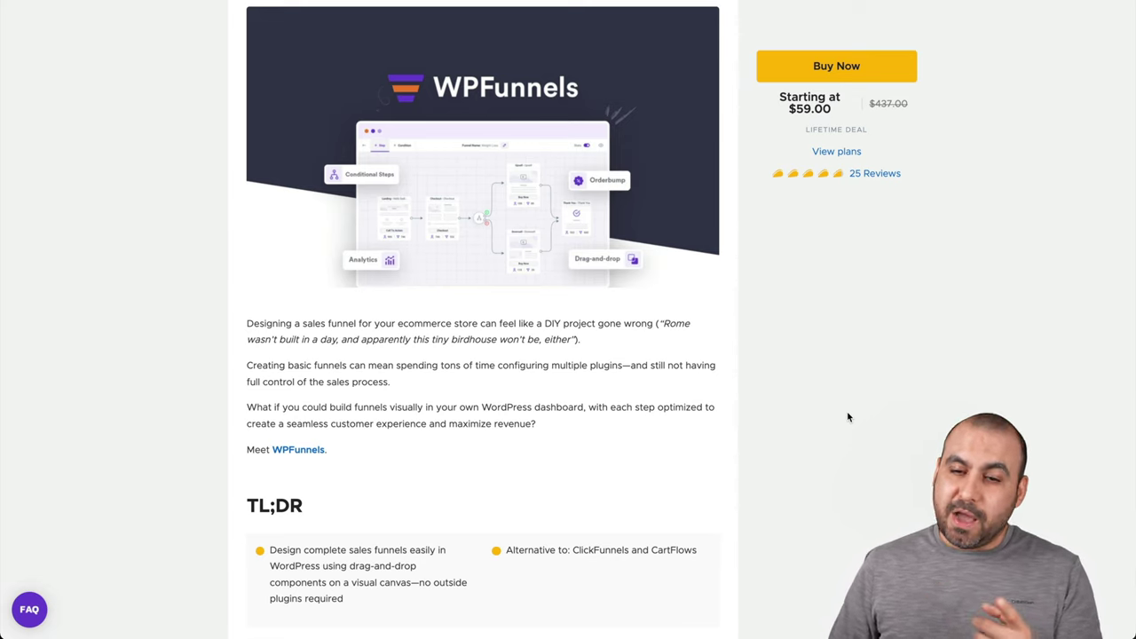
Step: Read through the WPFunnels lifetime deal page, from the summary to the canvas and analytics sections
scroll(847, 417, "down", 4)
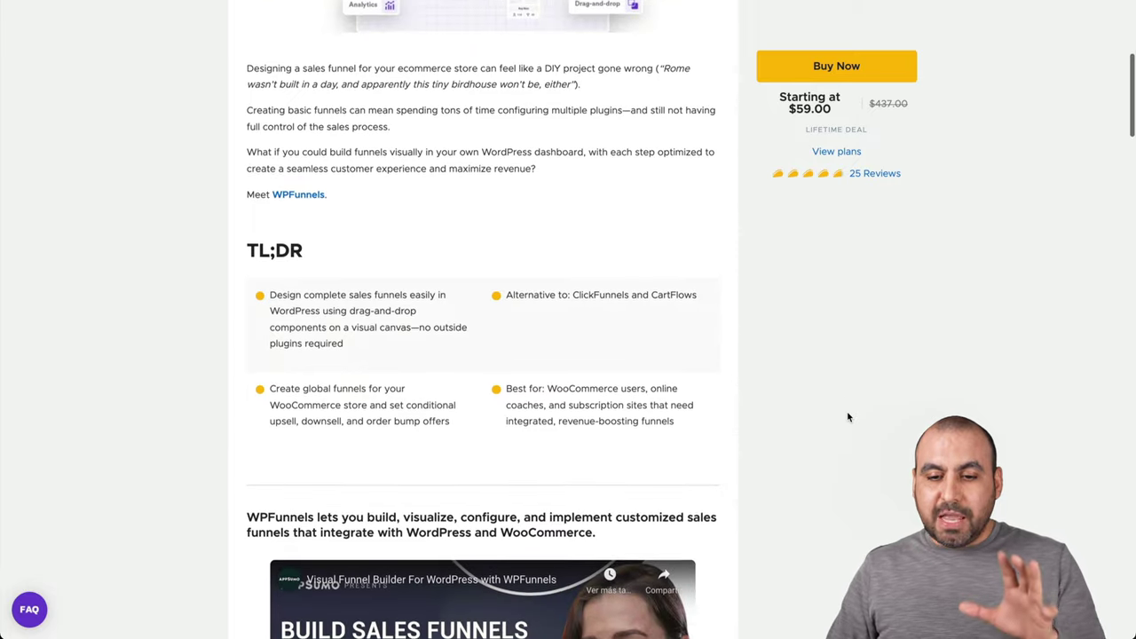
scroll(847, 418, "down", 10)
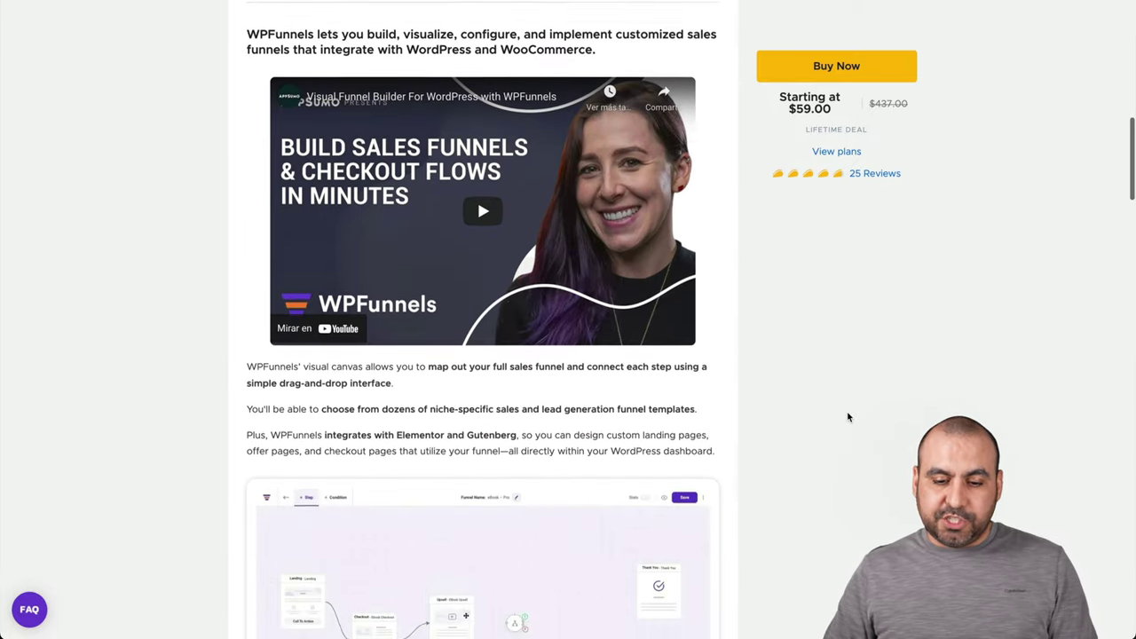
scroll(847, 417, "down", 14)
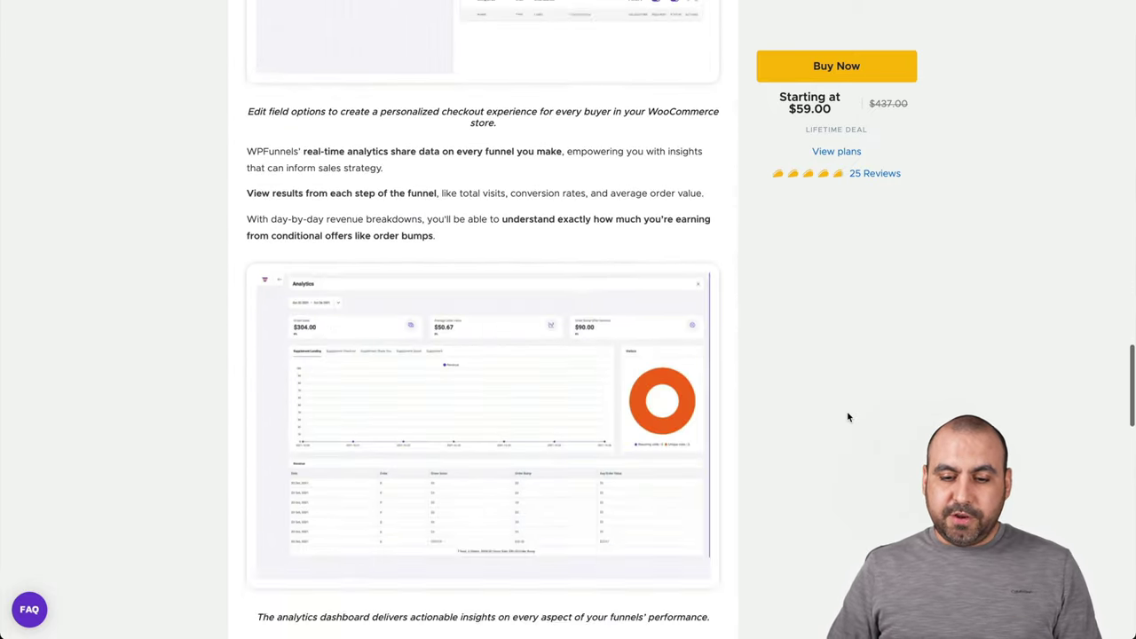
scroll(847, 417, "down", 7)
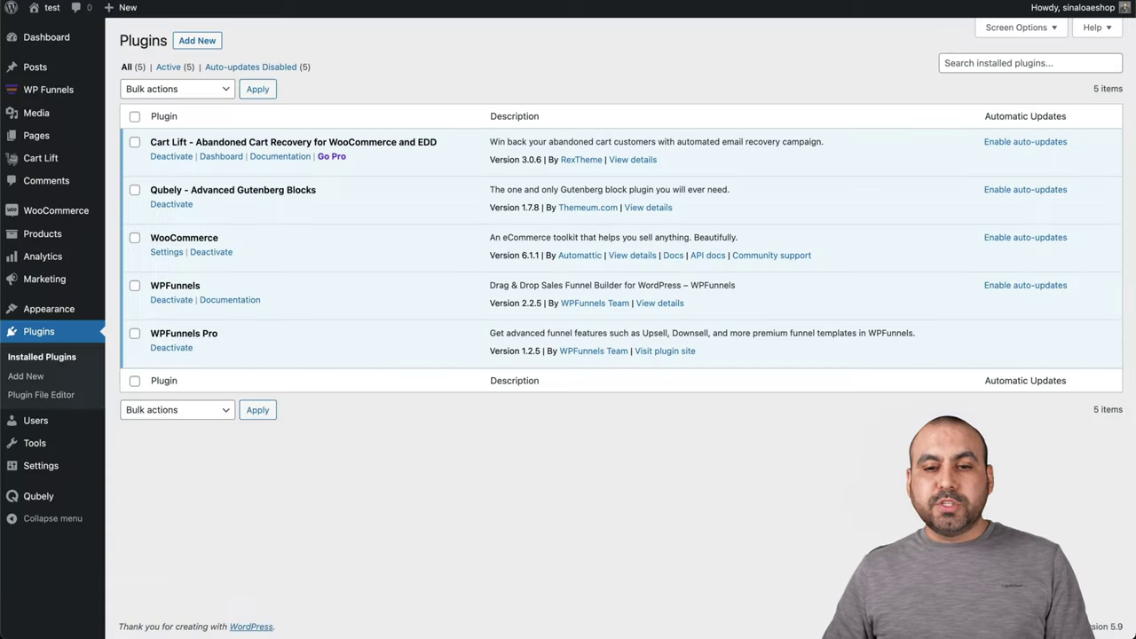
Step: Run the WPFunnels setup wizard from the plugin settings and accept the Sales Funnel type with CartLift installation
mouse_move(47, 9)
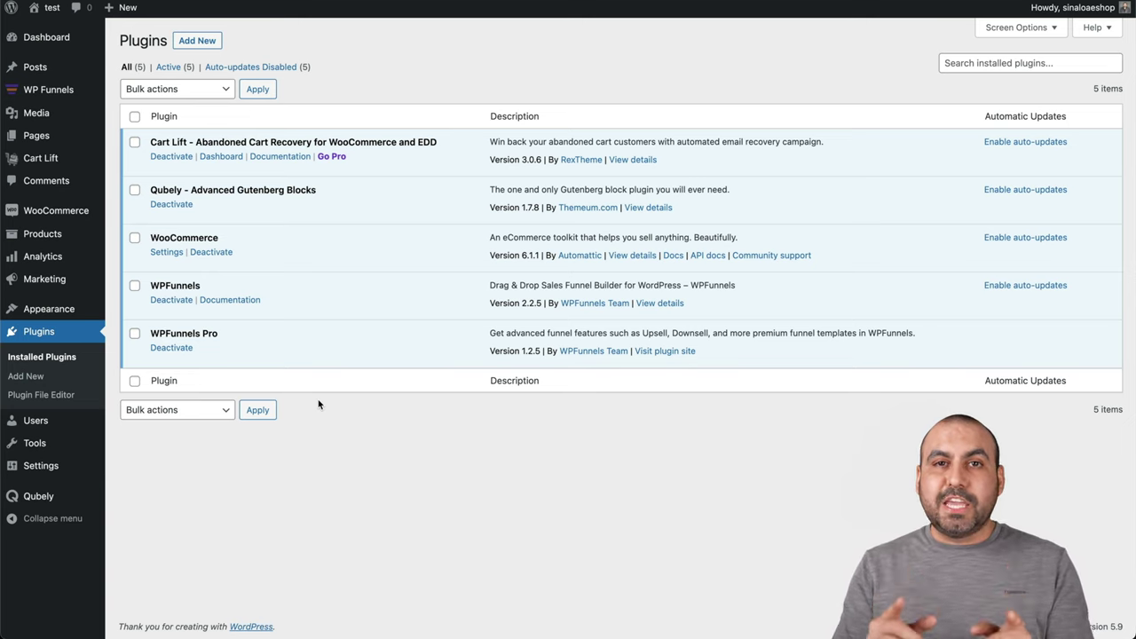
mouse_move(51, 92)
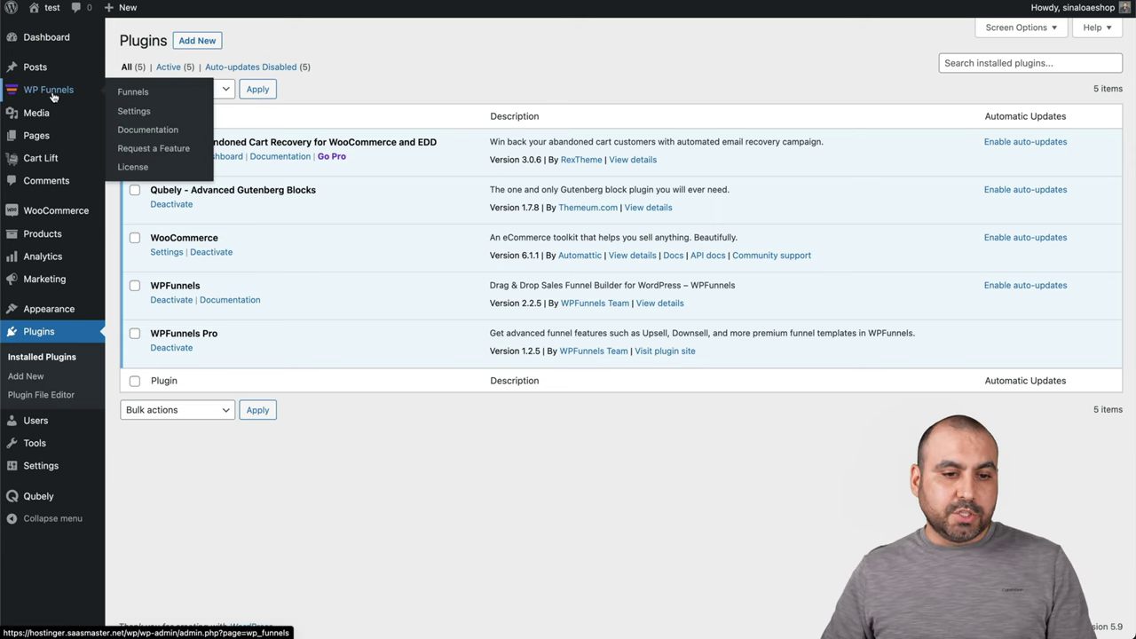
left_click(144, 113)
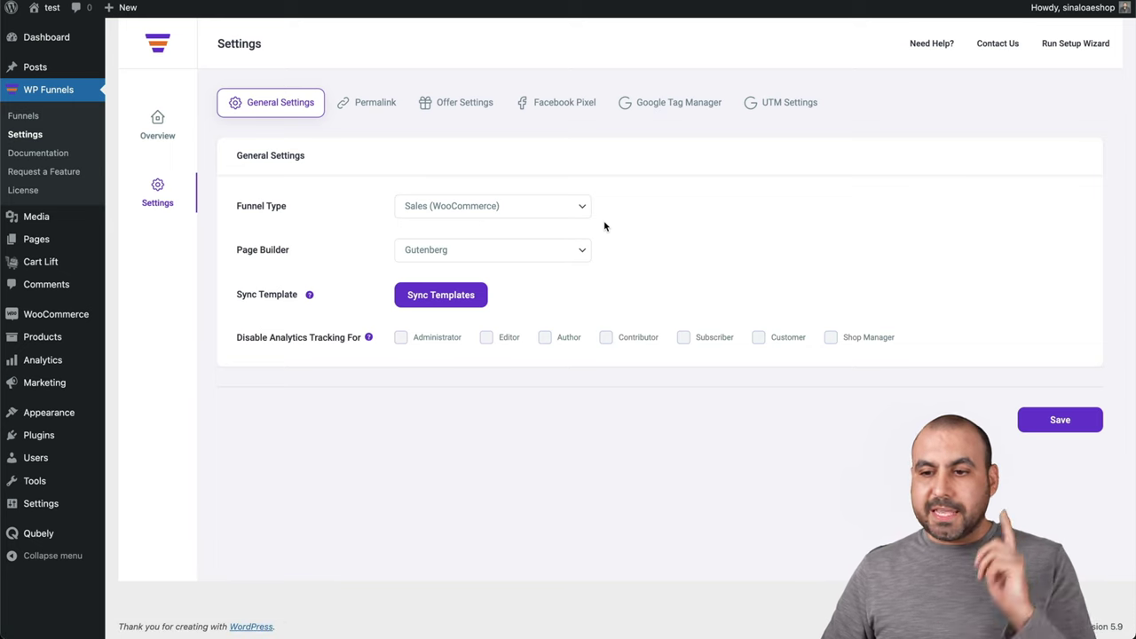
left_click(1080, 44)
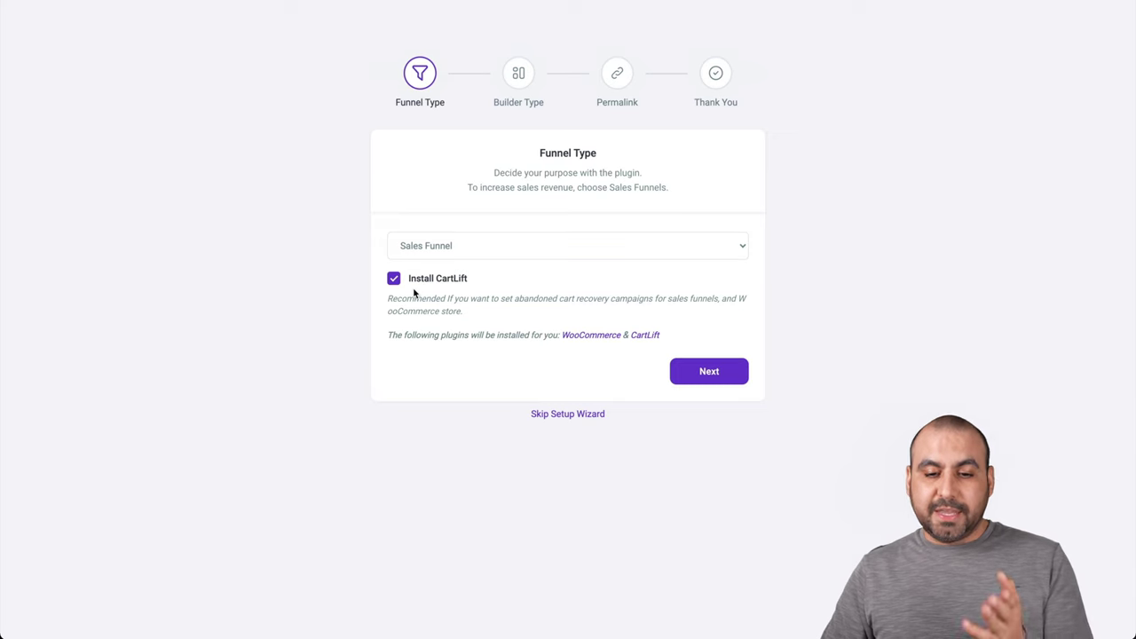
left_click(701, 372)
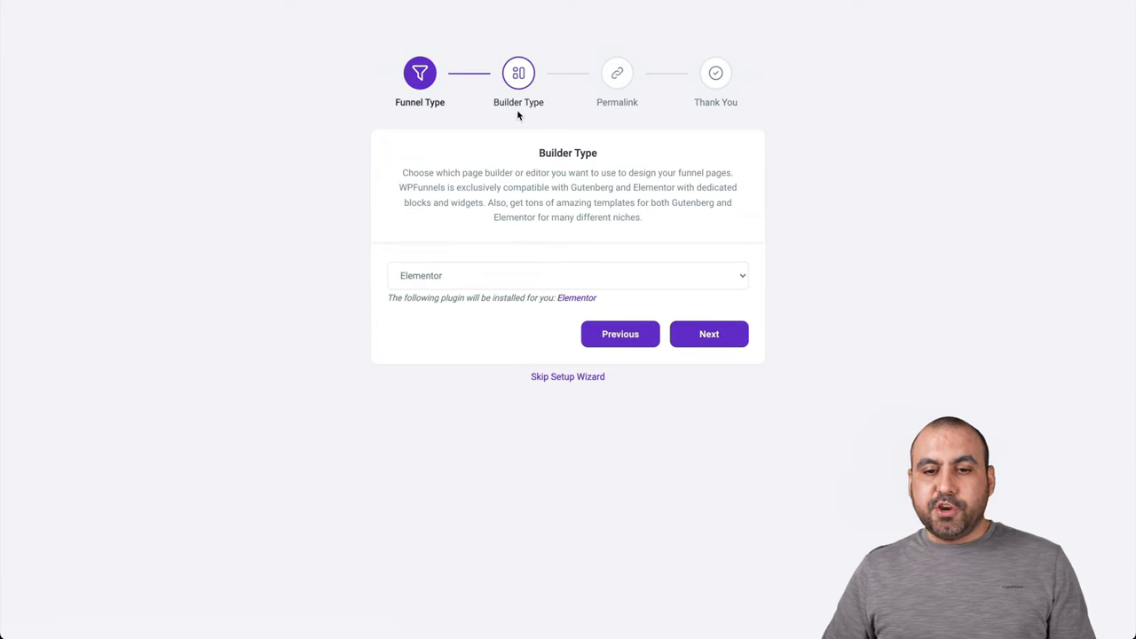
Step: Choose Gutenberg as the builder type and keep the Qubely installation enabled
left_click(522, 273)
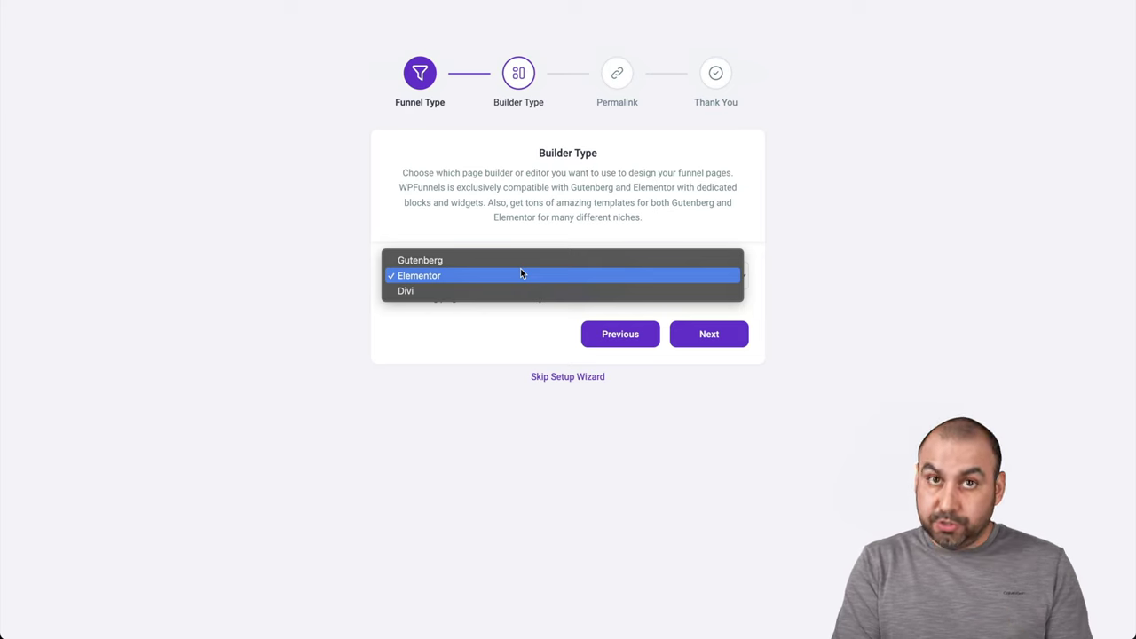
left_click(451, 261)
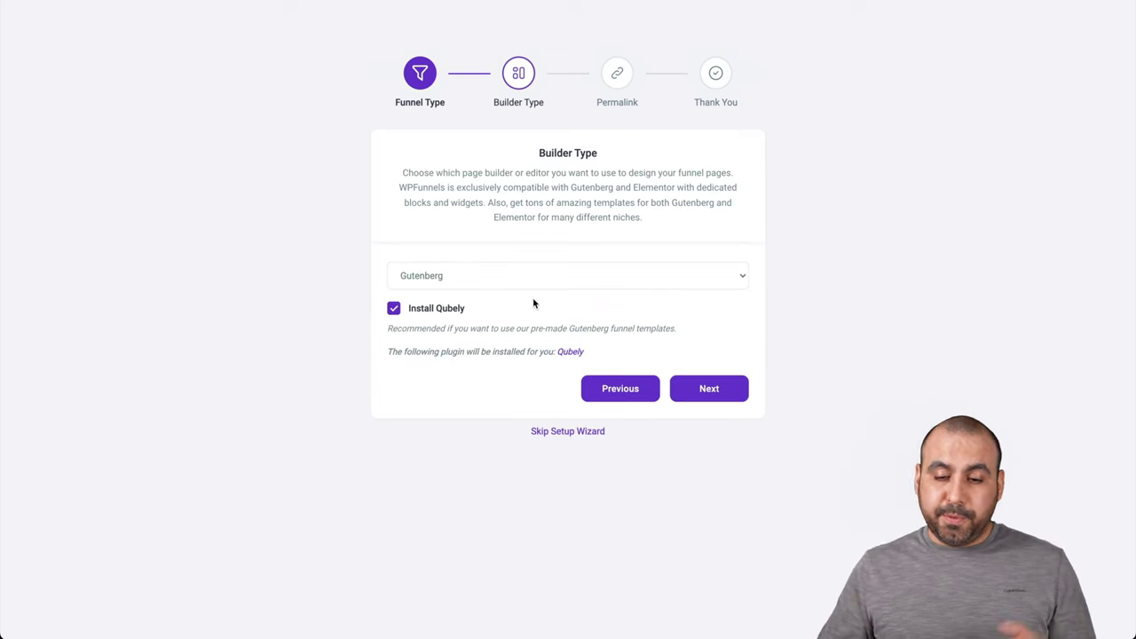
left_click(725, 398)
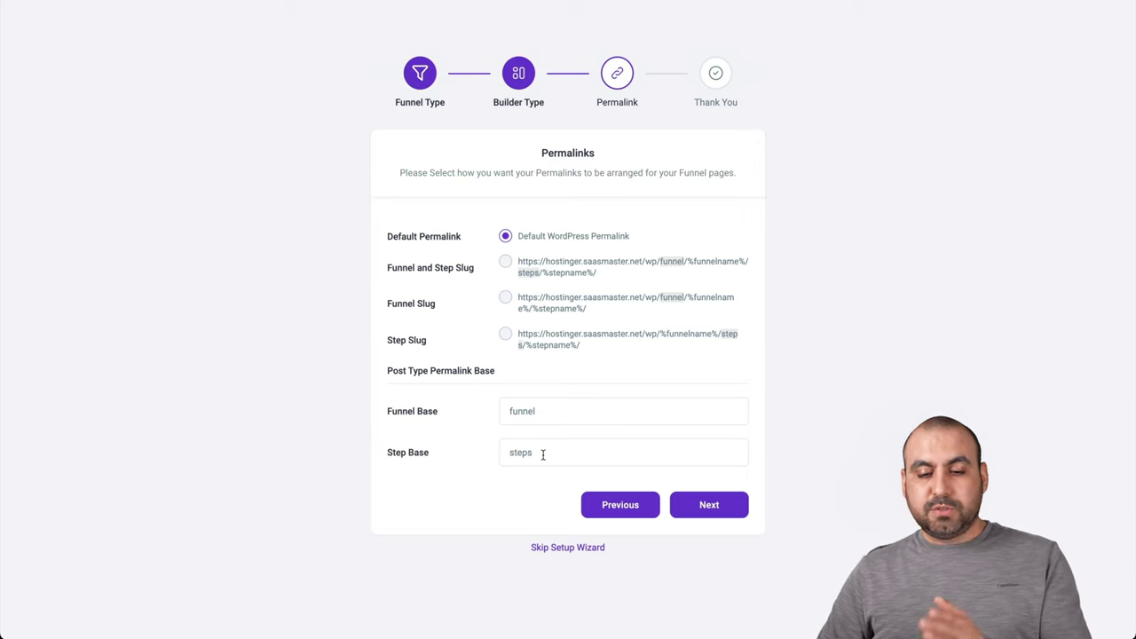
Step: Finish the setup wizard with the default WordPress permalink and start creating the first funnel
left_click(711, 505)
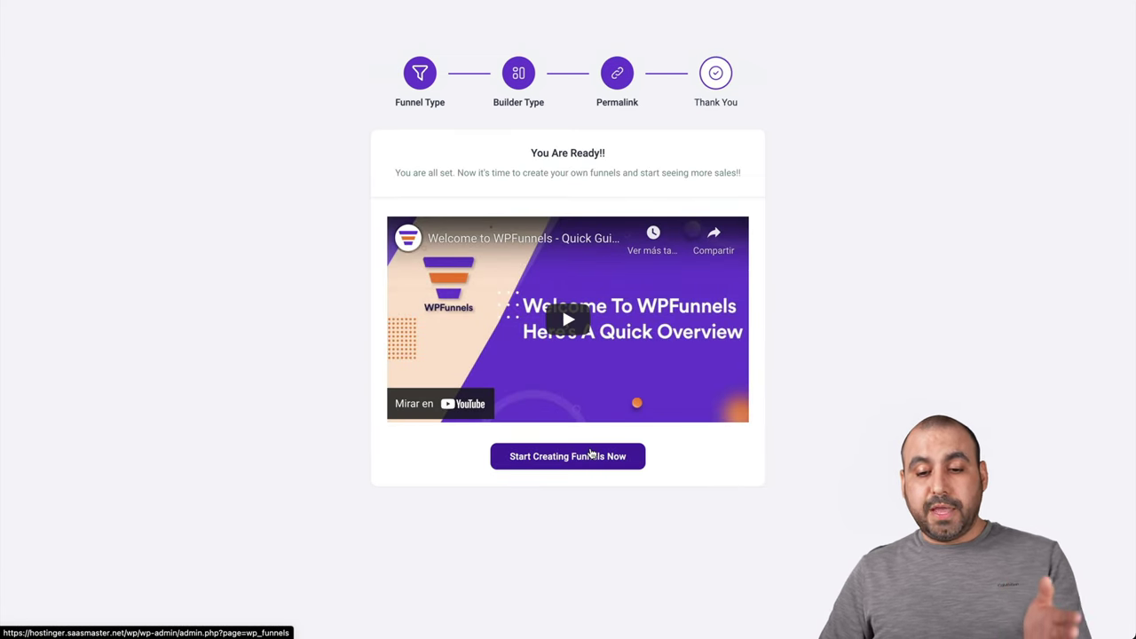
left_click(589, 459)
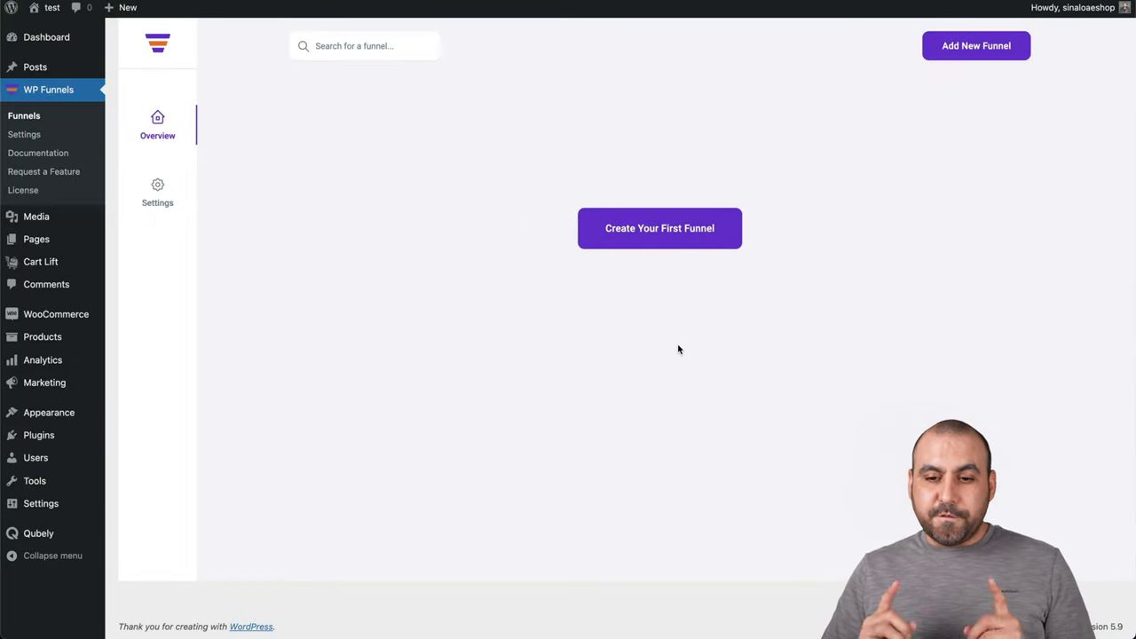
left_click(639, 229)
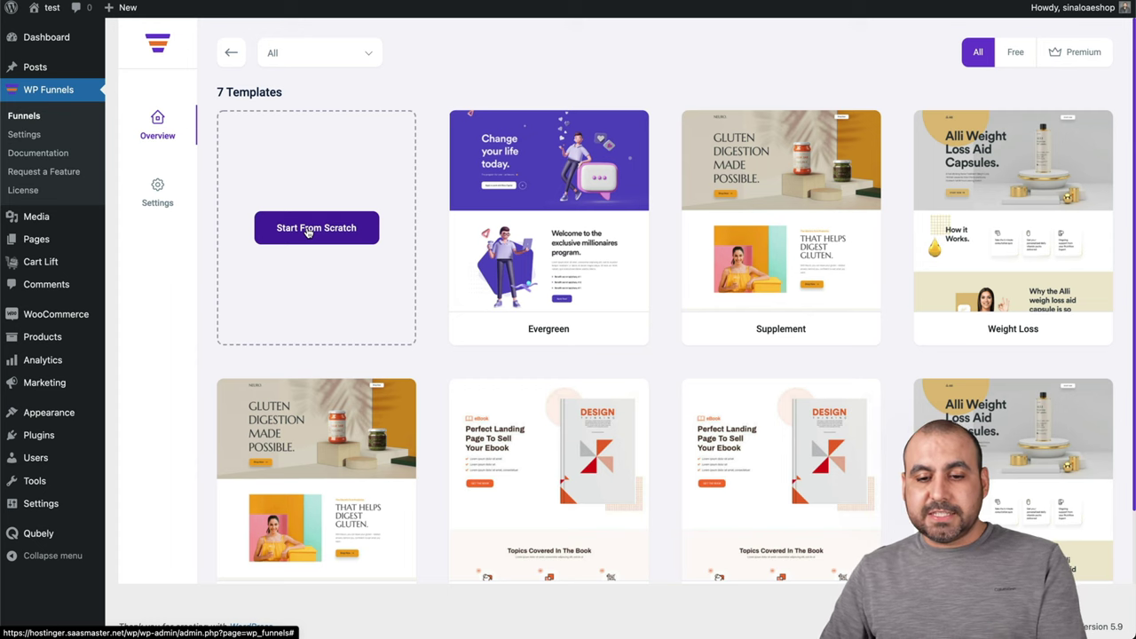
Step: Preview the Evergreen funnel template's landing page and import the template as the new funnel
mouse_move(995, 274)
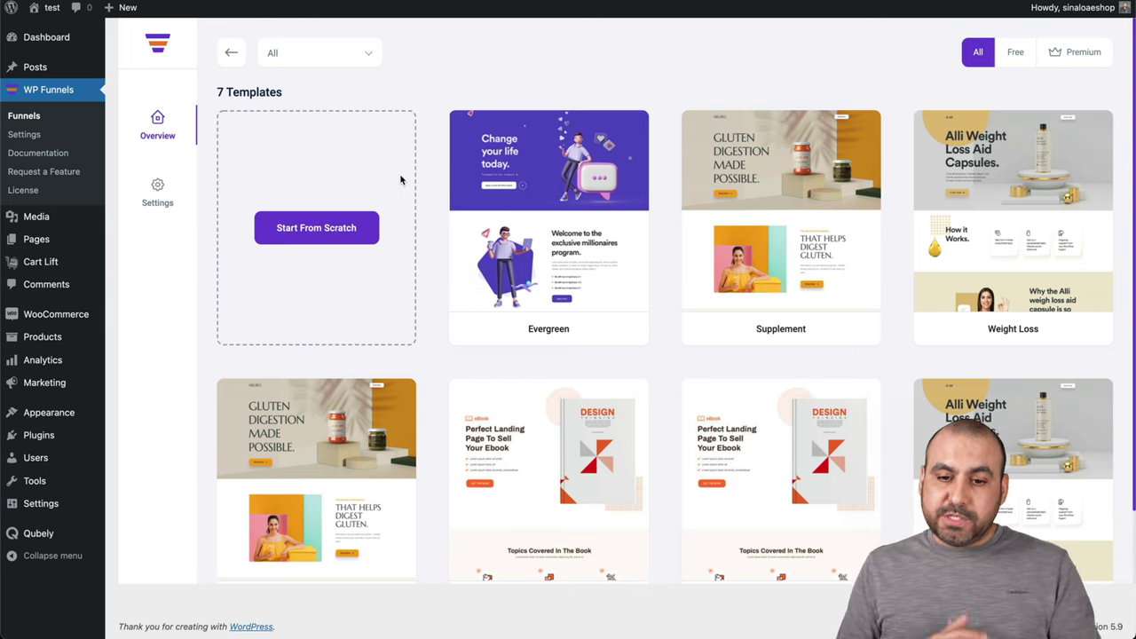
mouse_move(497, 213)
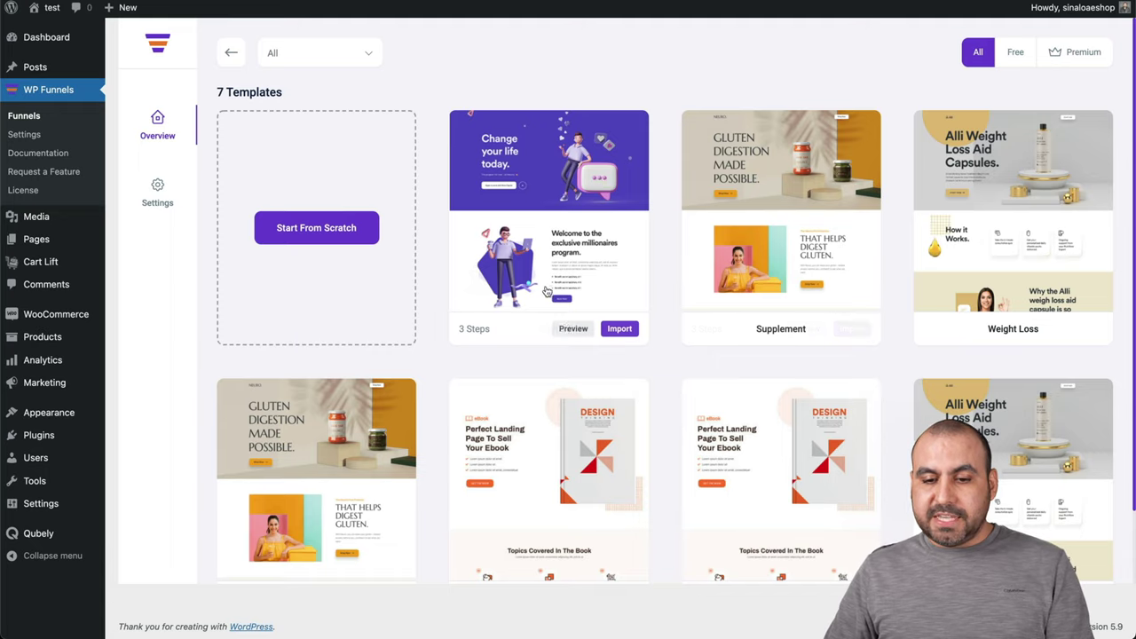
left_click(567, 328)
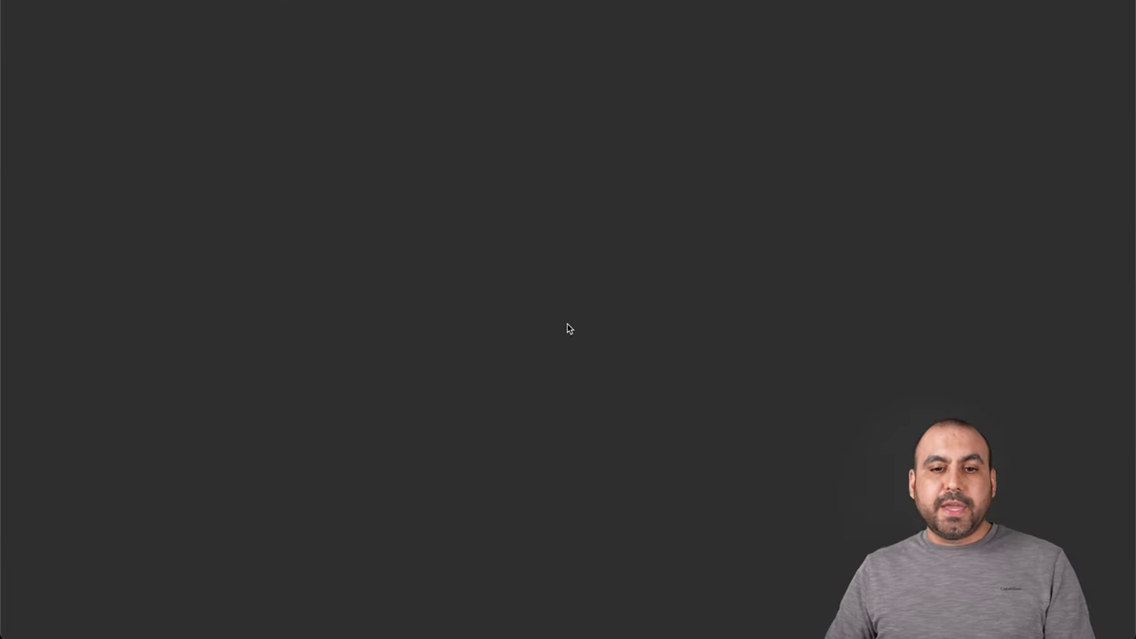
scroll(568, 325, "down", 3)
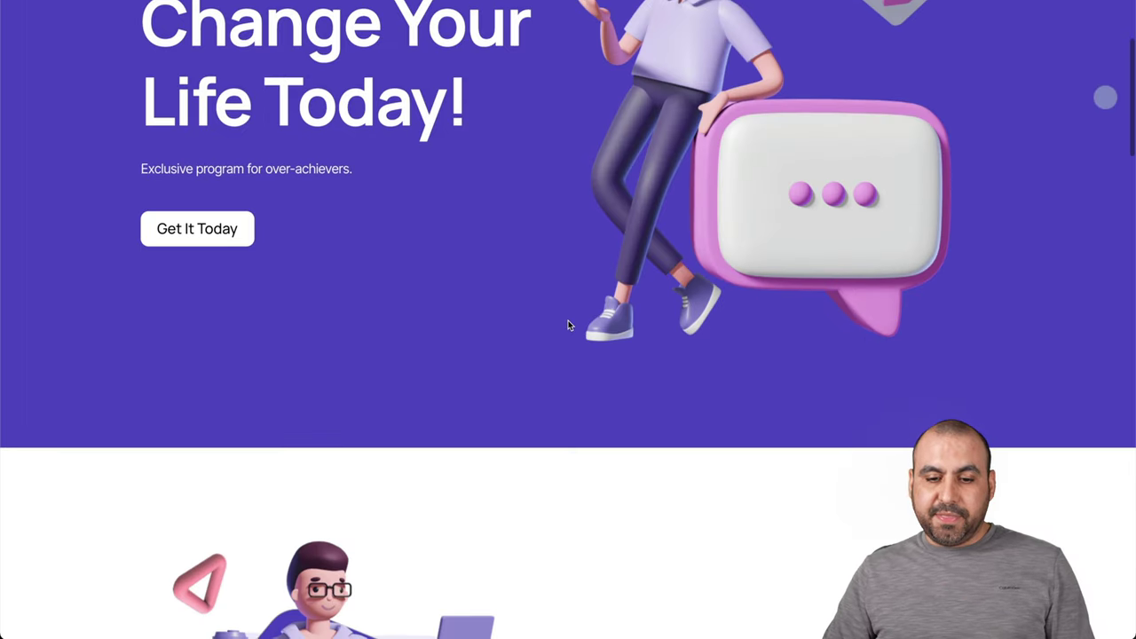
scroll(569, 326, "down", 12)
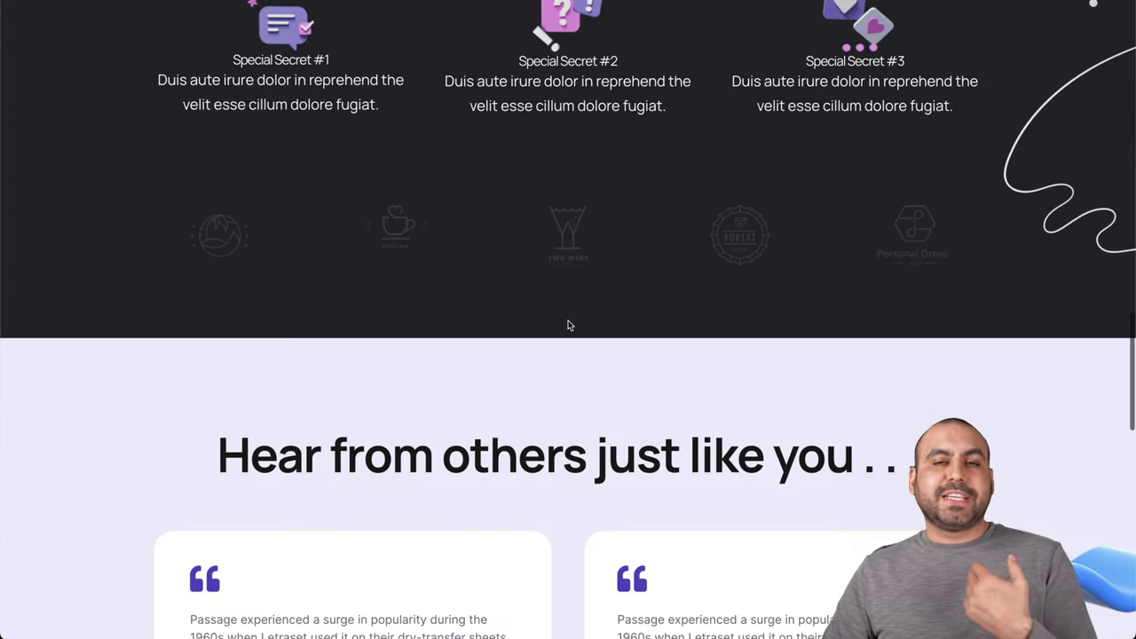
scroll(568, 326, "down", 2)
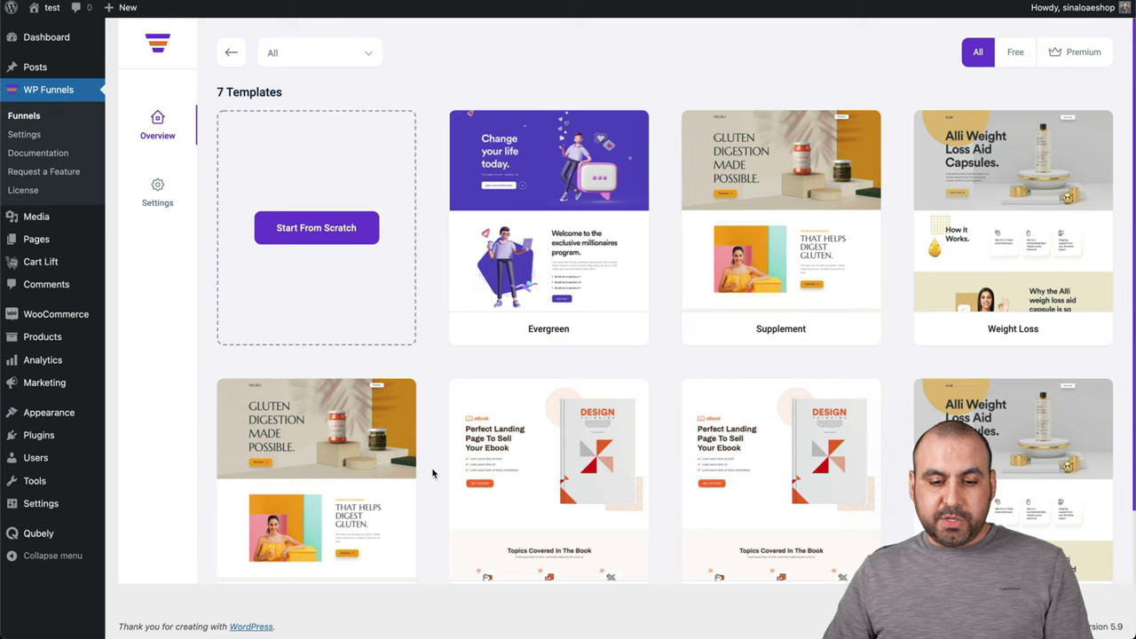
mouse_move(612, 330)
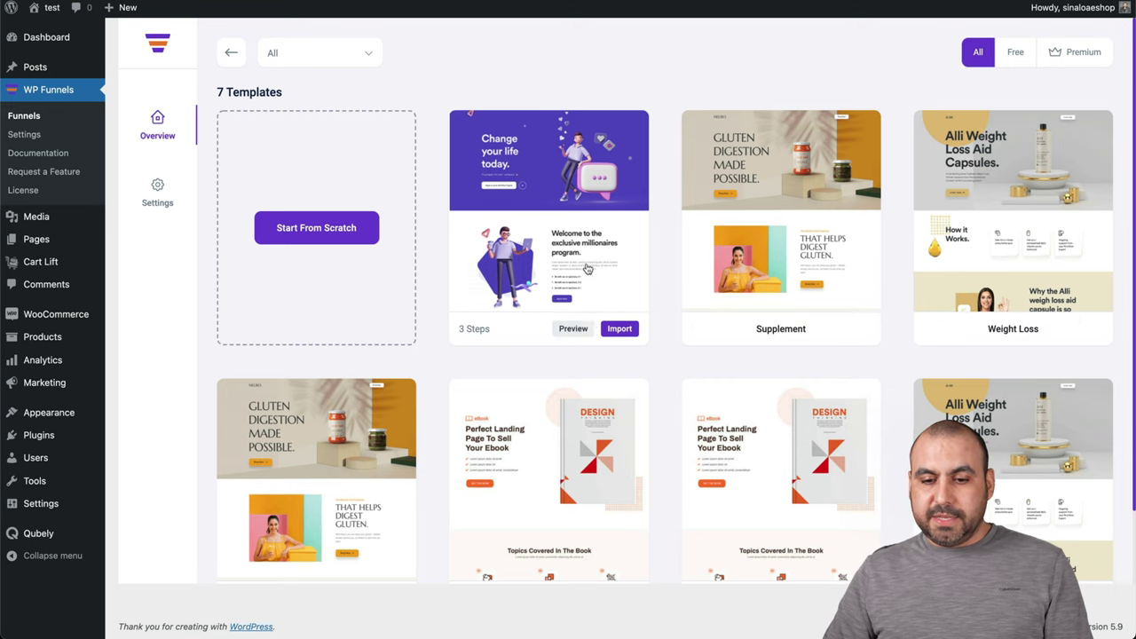
left_click(612, 330)
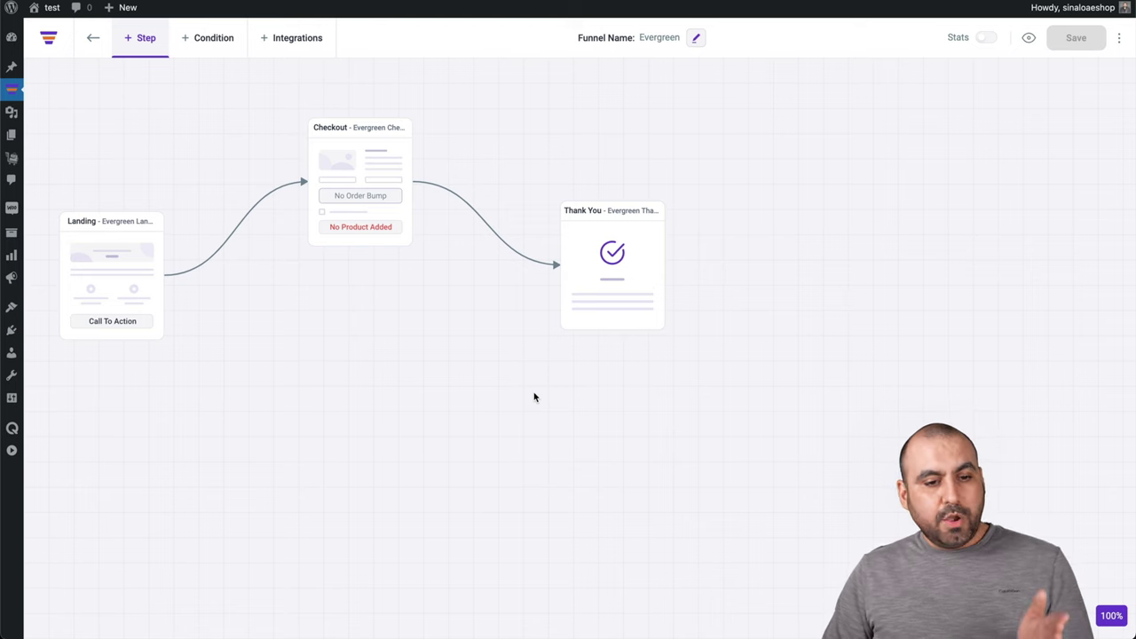
Step: View the Evergreen funnel's landing step as a live page and look through its sections
left_click(103, 225)
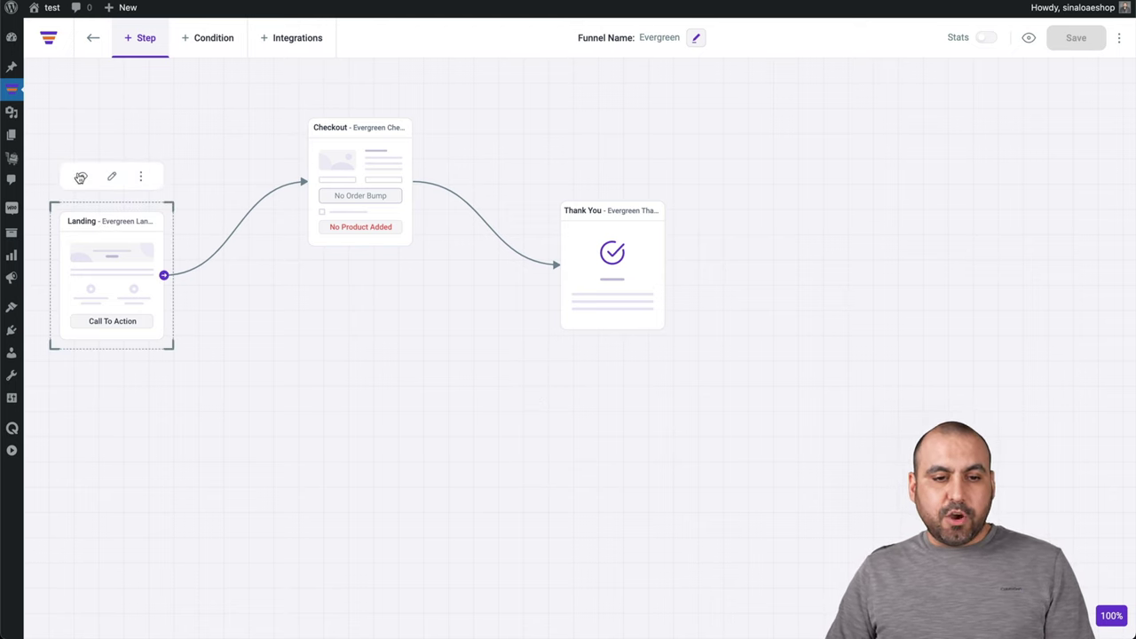
left_click(82, 176)
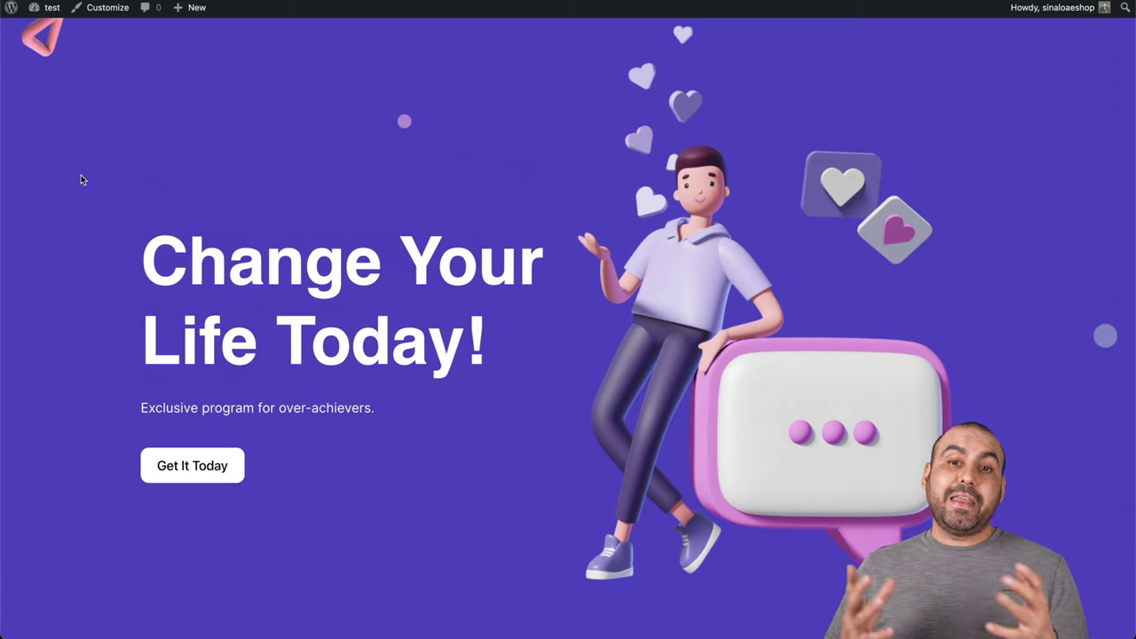
scroll(81, 179, "down", 15)
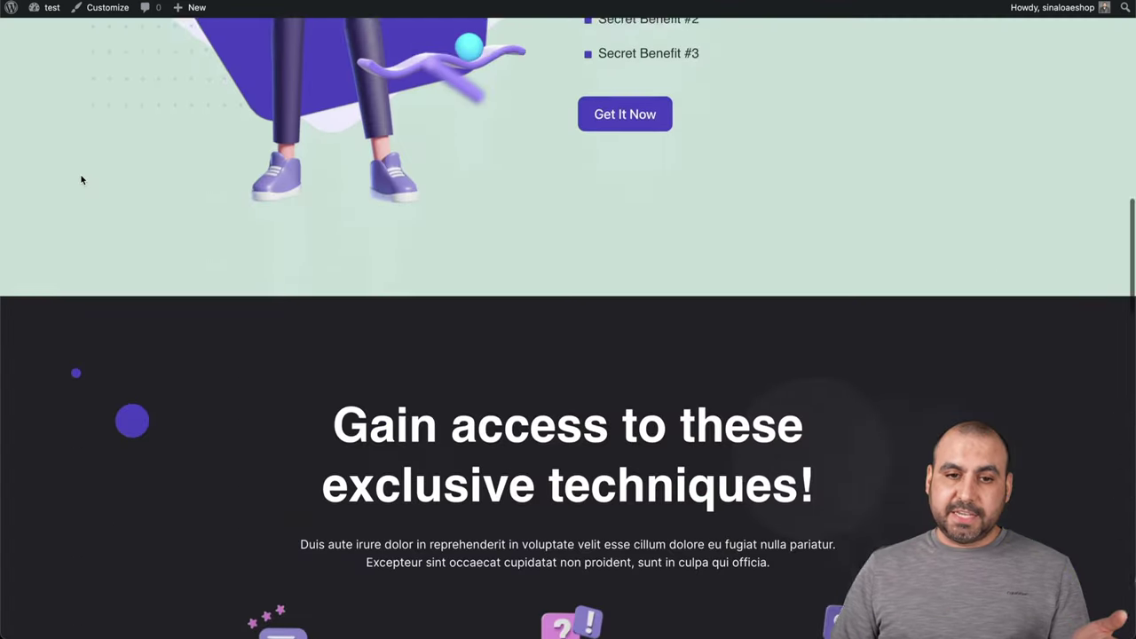
scroll(480, 3, "down", 4)
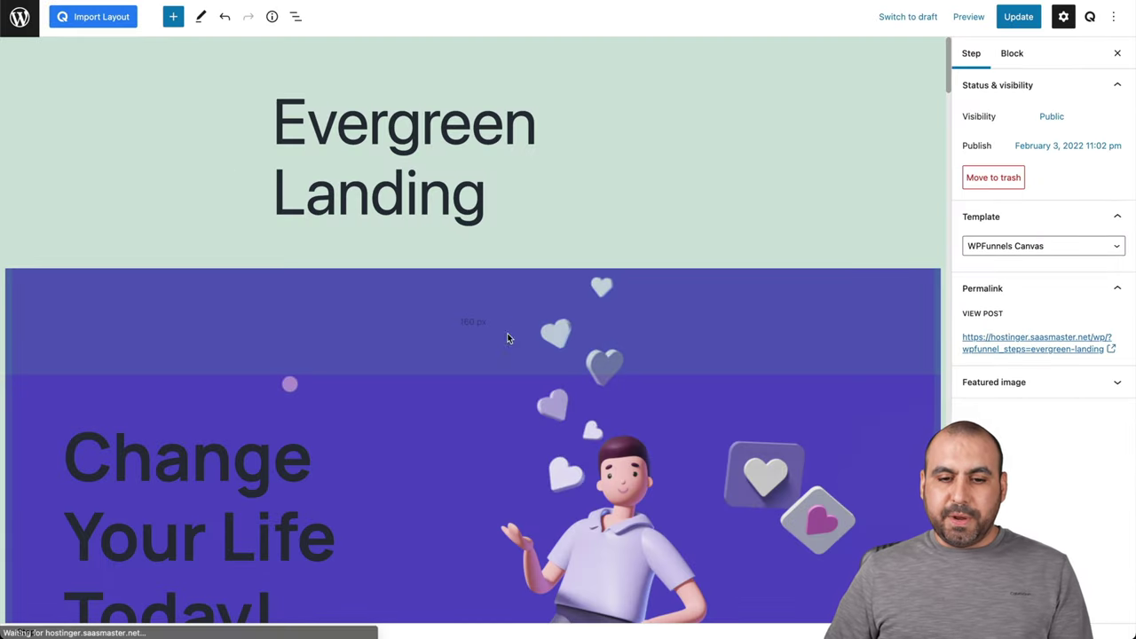
Step: Look through the Evergreen landing page's heading, next-step buttons, benefits section and feature blocks in the block editor
scroll(506, 332, "down", 4)
left_click(262, 319)
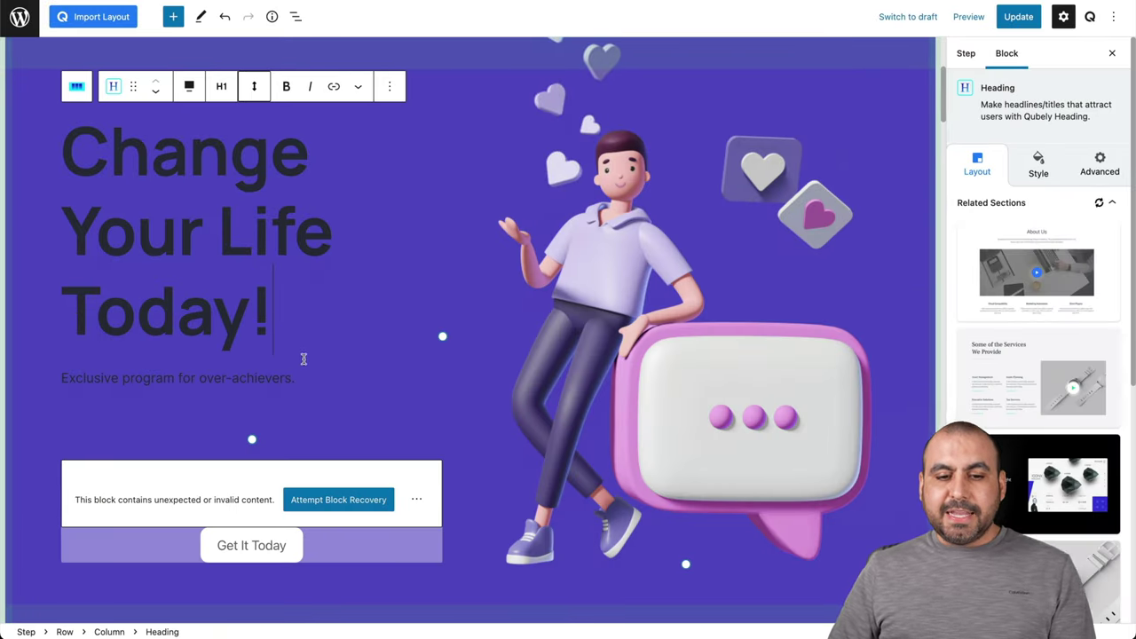
left_click(277, 481)
scroll(337, 459, "down", 10)
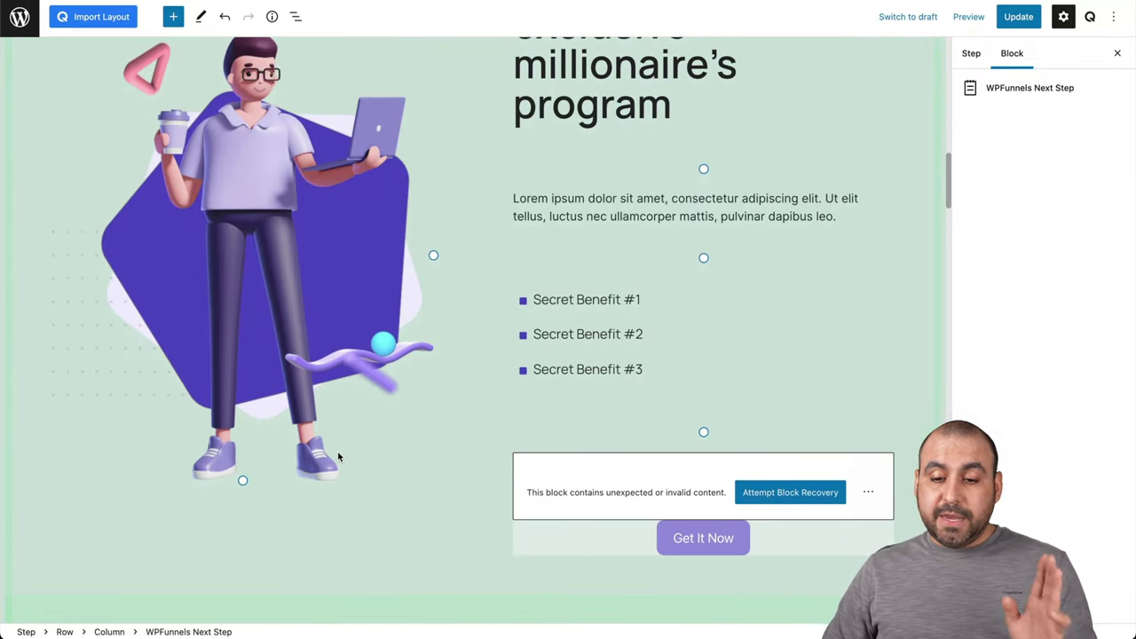
scroll(338, 459, "down", 5)
left_click(600, 106)
left_click(579, 272)
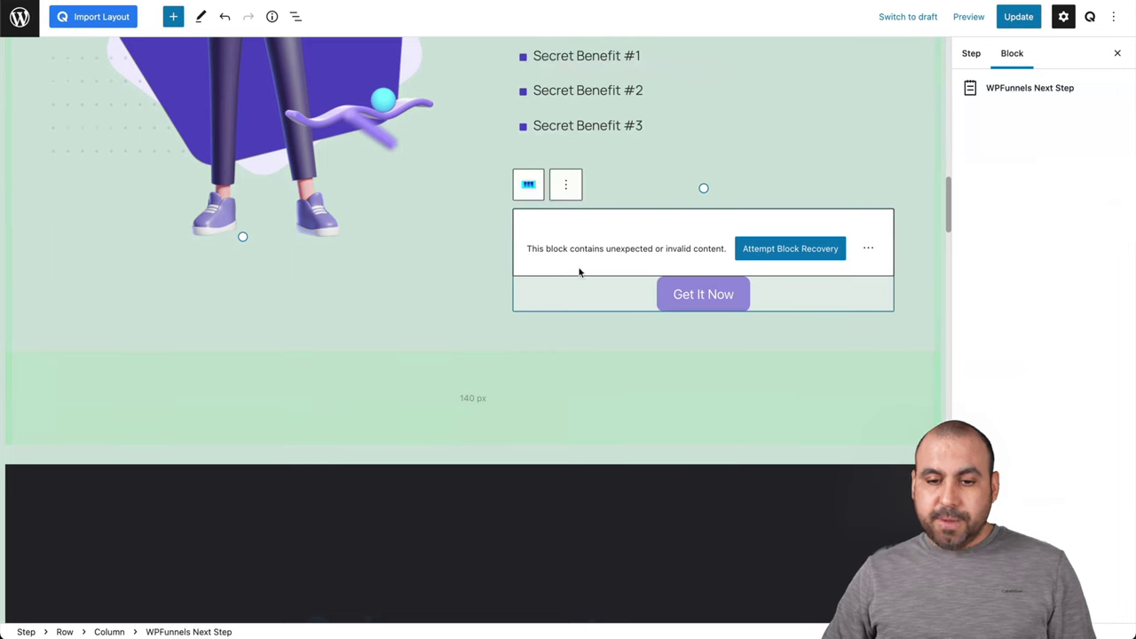
scroll(418, 378, "down", 3)
left_click(418, 378)
scroll(418, 382, "down", 7)
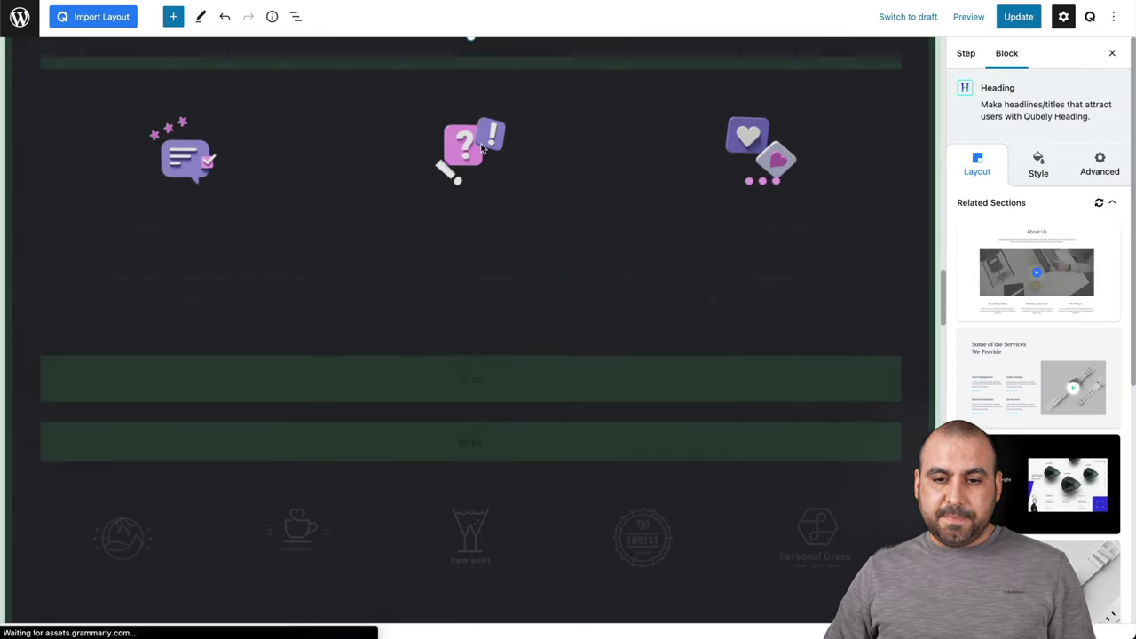
left_click(480, 143)
left_click(492, 225)
left_click(495, 282)
scroll(494, 290, "up", 10)
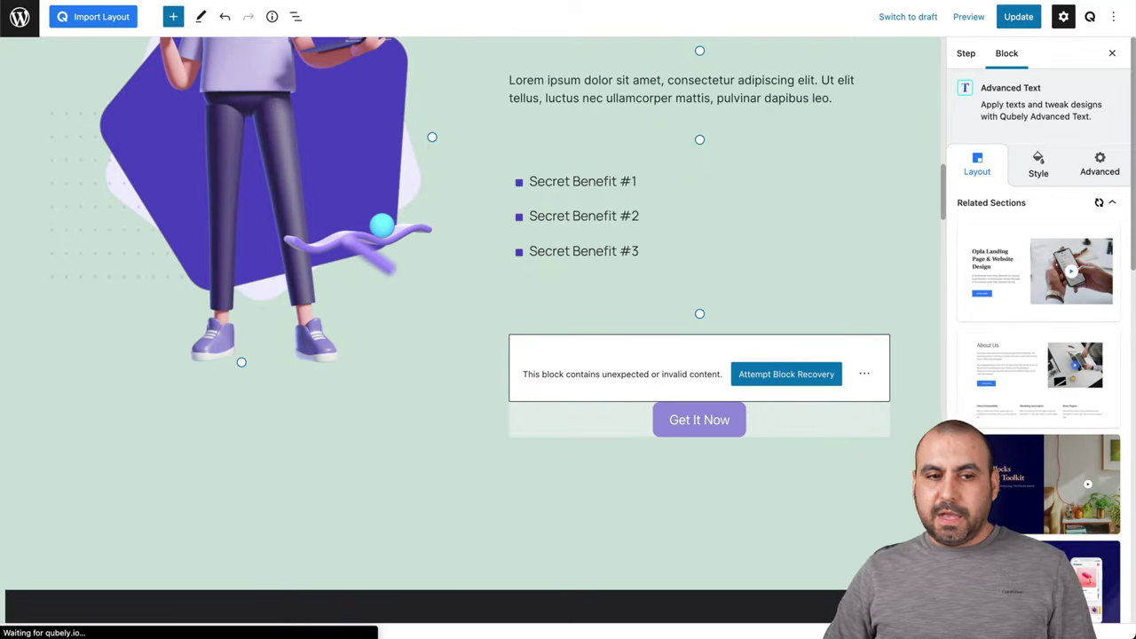
Step: Leave the landing page's block editor without saving and return to the Evergreen funnel canvas
left_click(1115, 16)
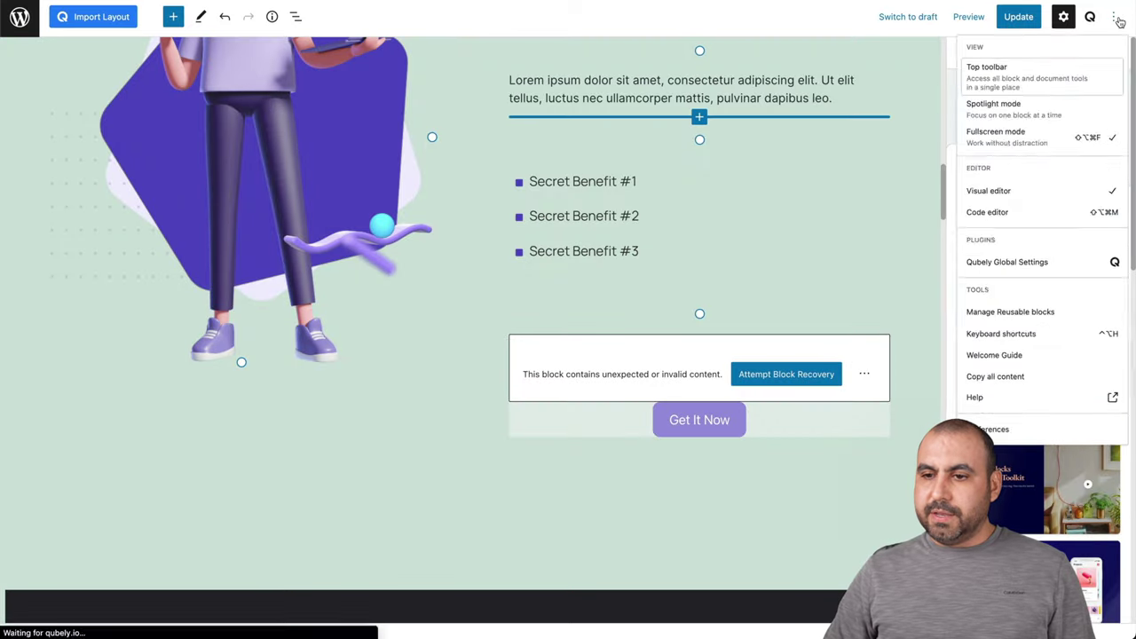
left_click(458, 275)
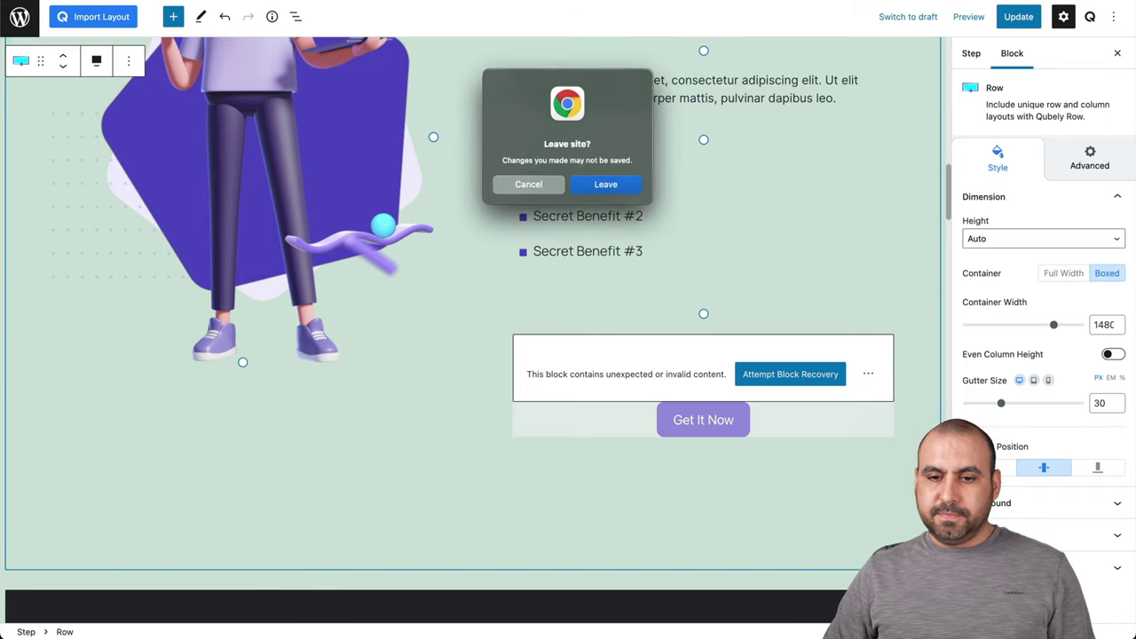
left_click(603, 183)
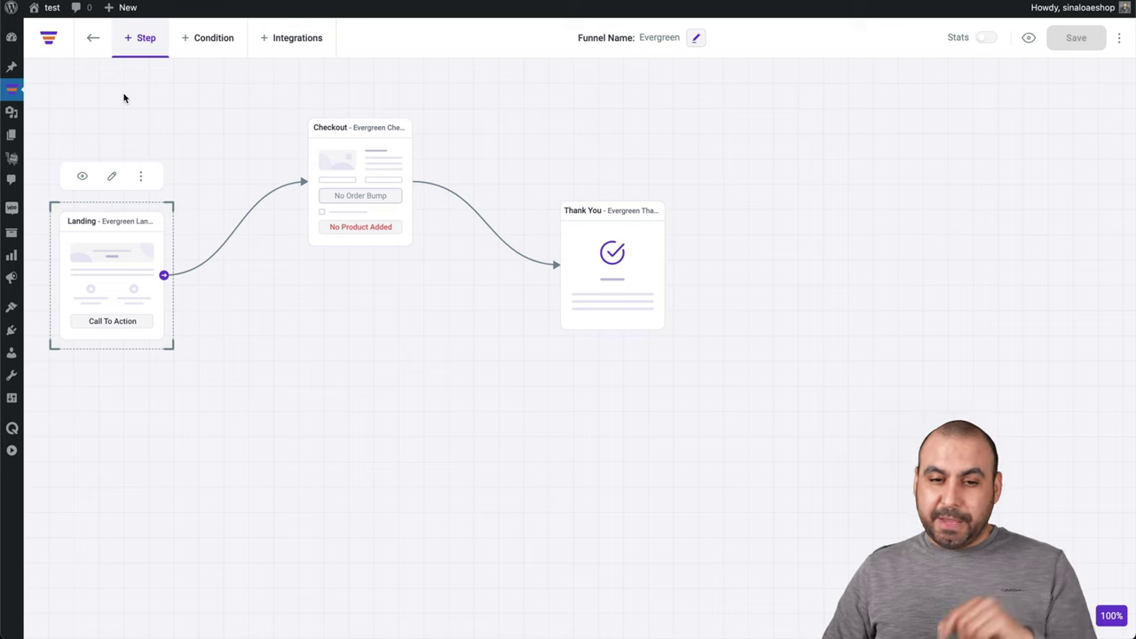
Step: Add the Hosting Test product to the Evergreen Checkout step and allow coupon use and quantity selection
left_click(367, 162)
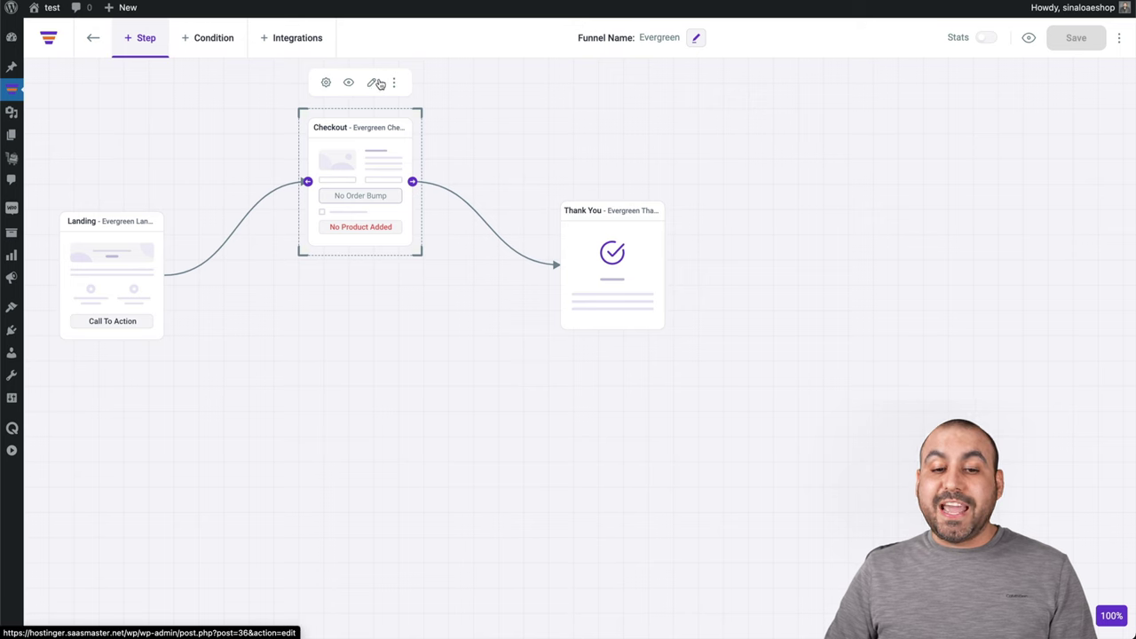
left_click(327, 82)
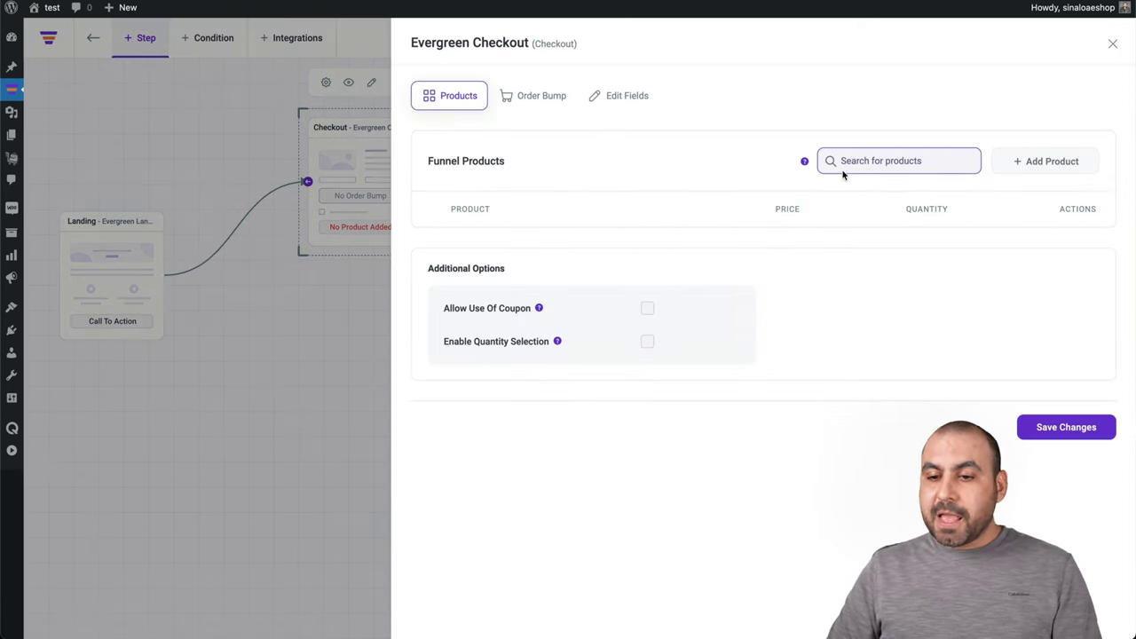
left_click(870, 162)
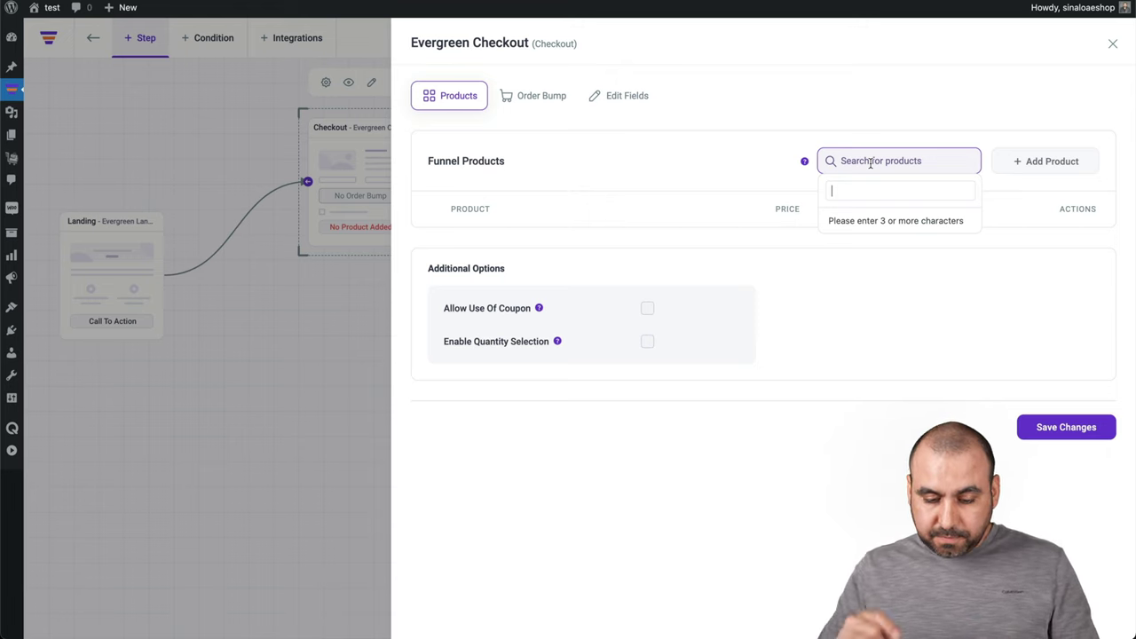
type("host")
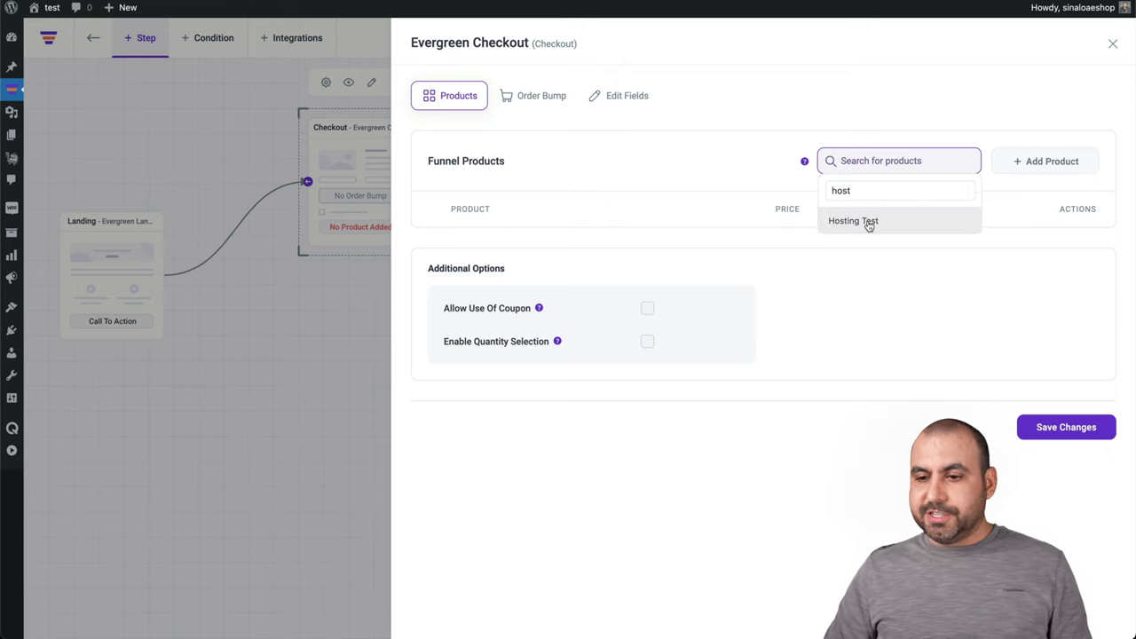
left_click(867, 221)
left_click(1024, 169)
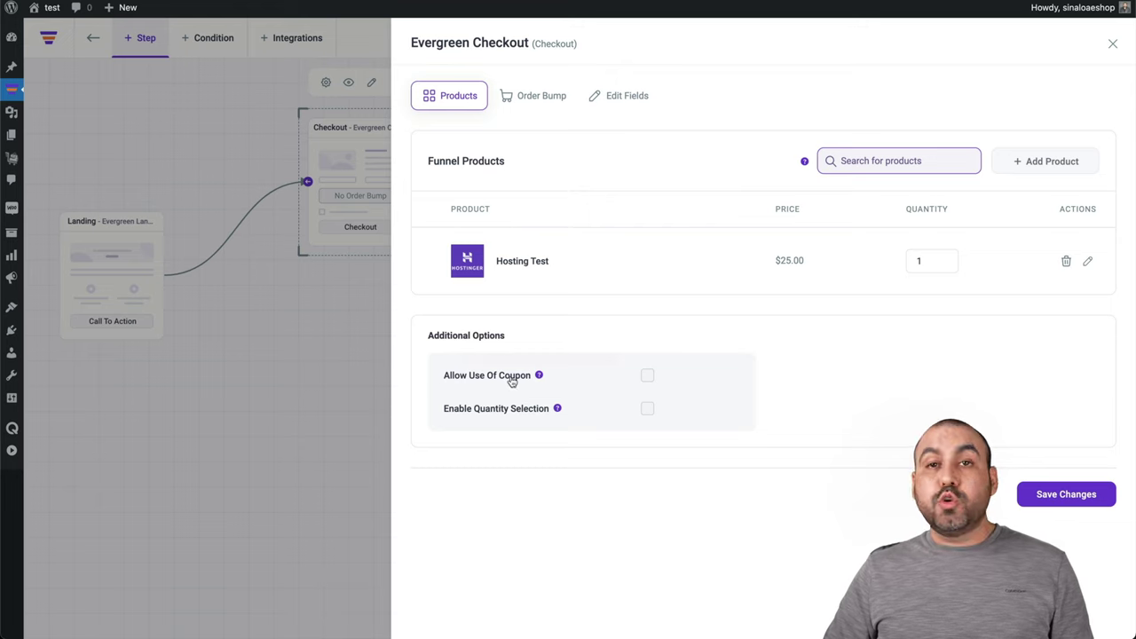
left_click(649, 376)
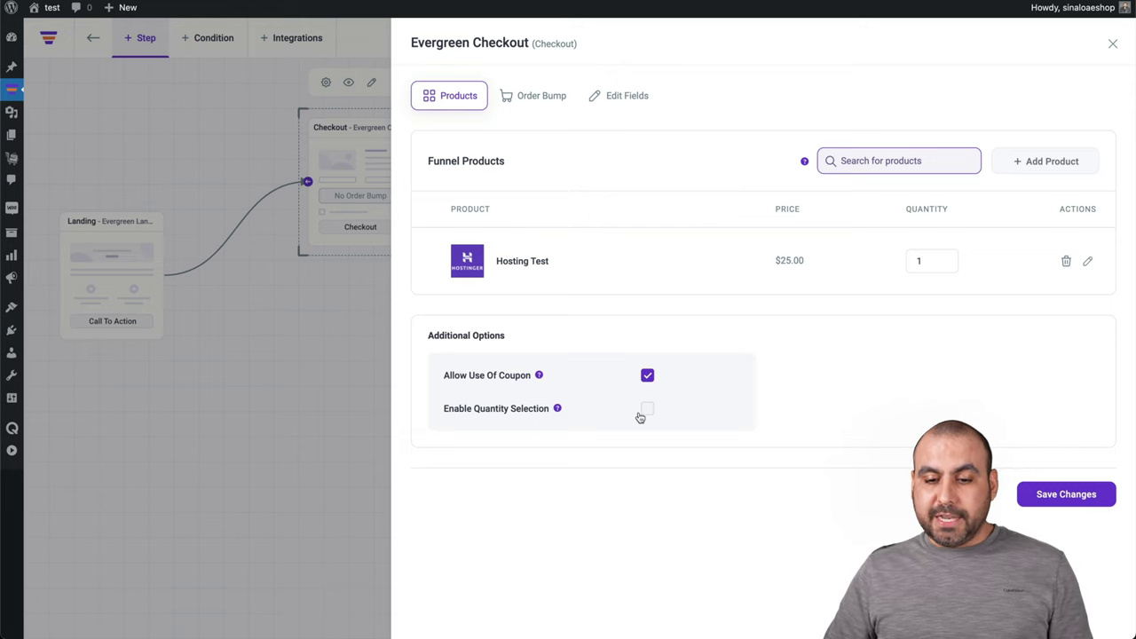
left_click(649, 414)
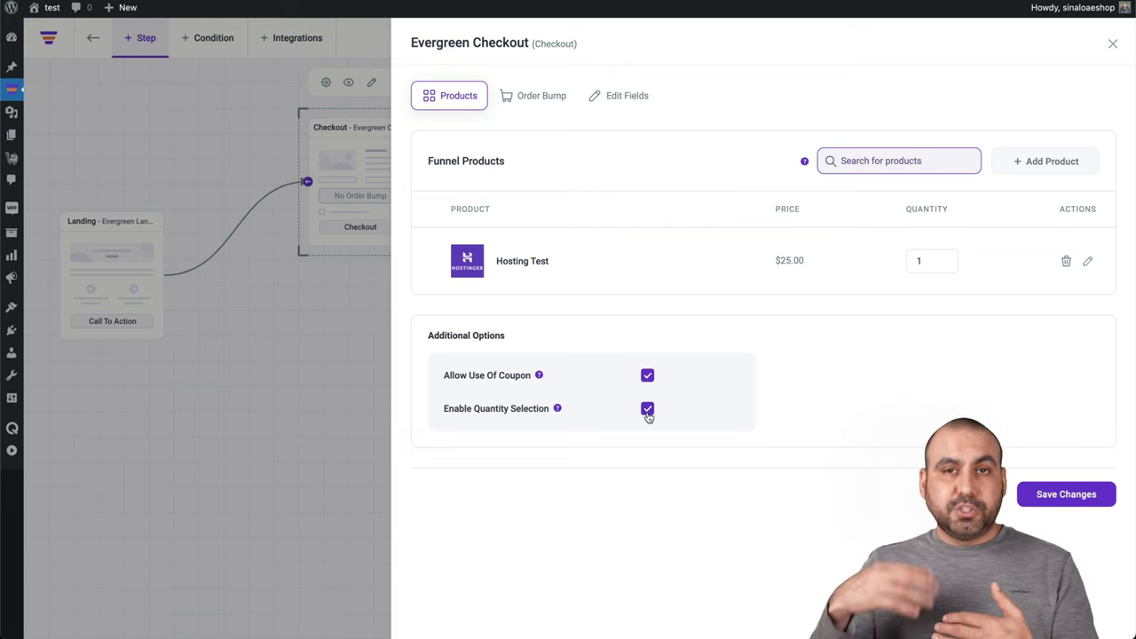
Step: Enable the order bump for the Evergreen Checkout step, keeping the Style 1 template and the Before Order Details position
left_click(548, 98)
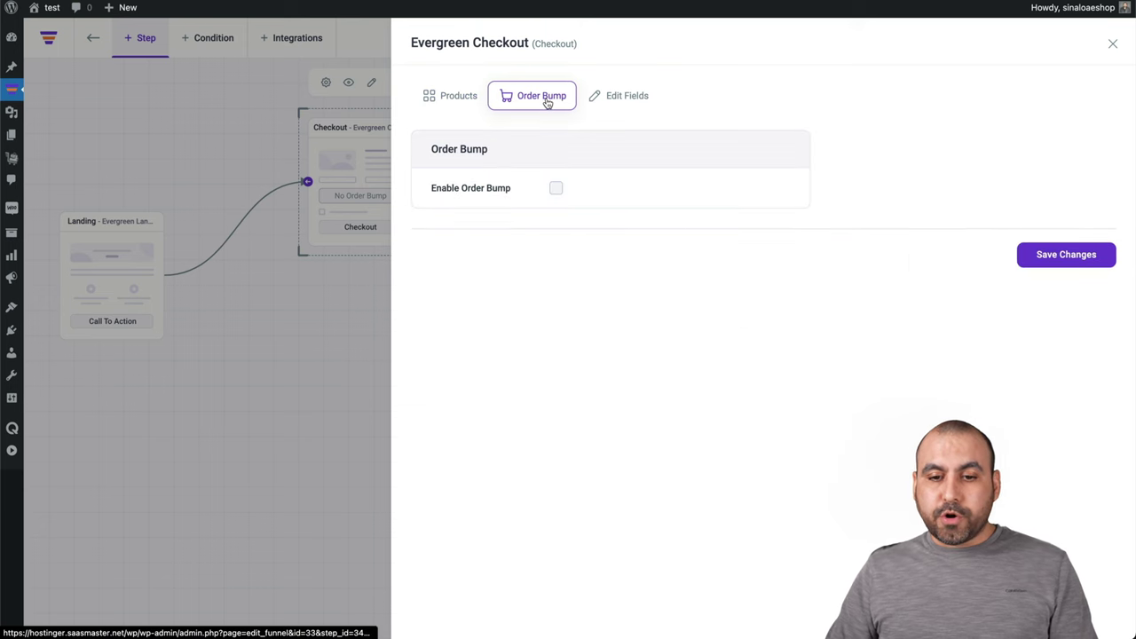
left_click(556, 188)
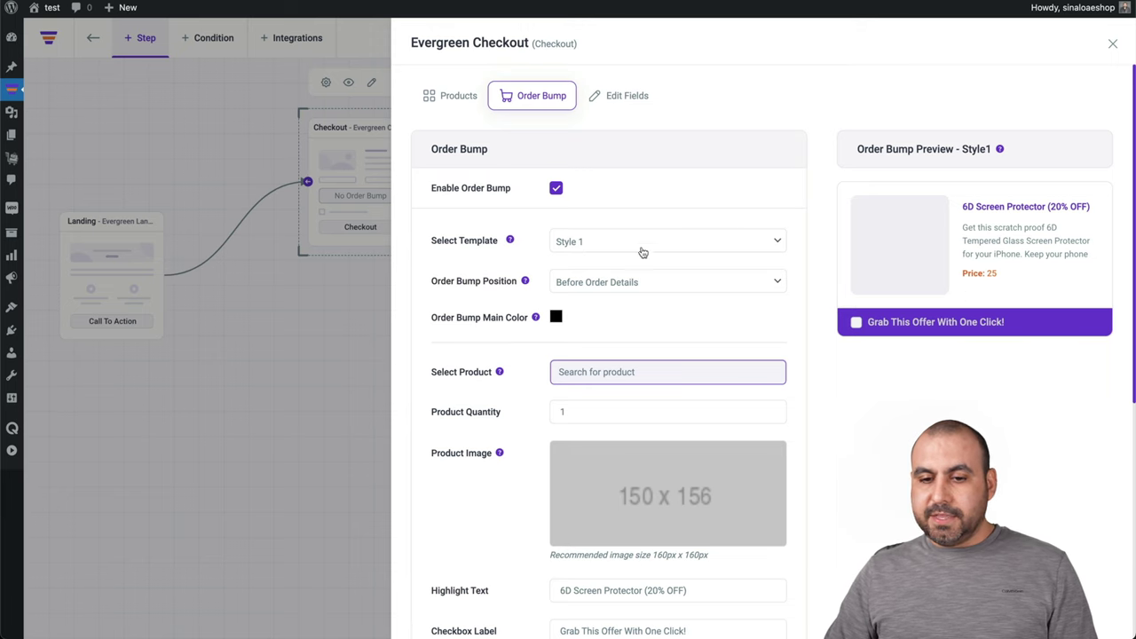
left_click(612, 240)
left_click(614, 255)
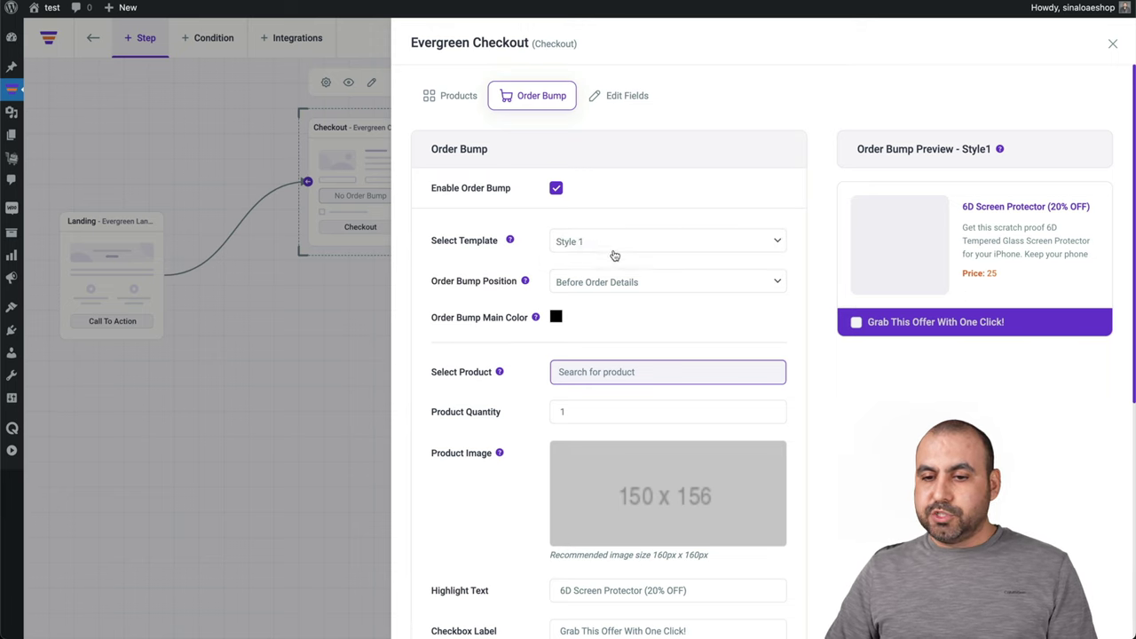
left_click(616, 248)
left_click(585, 223)
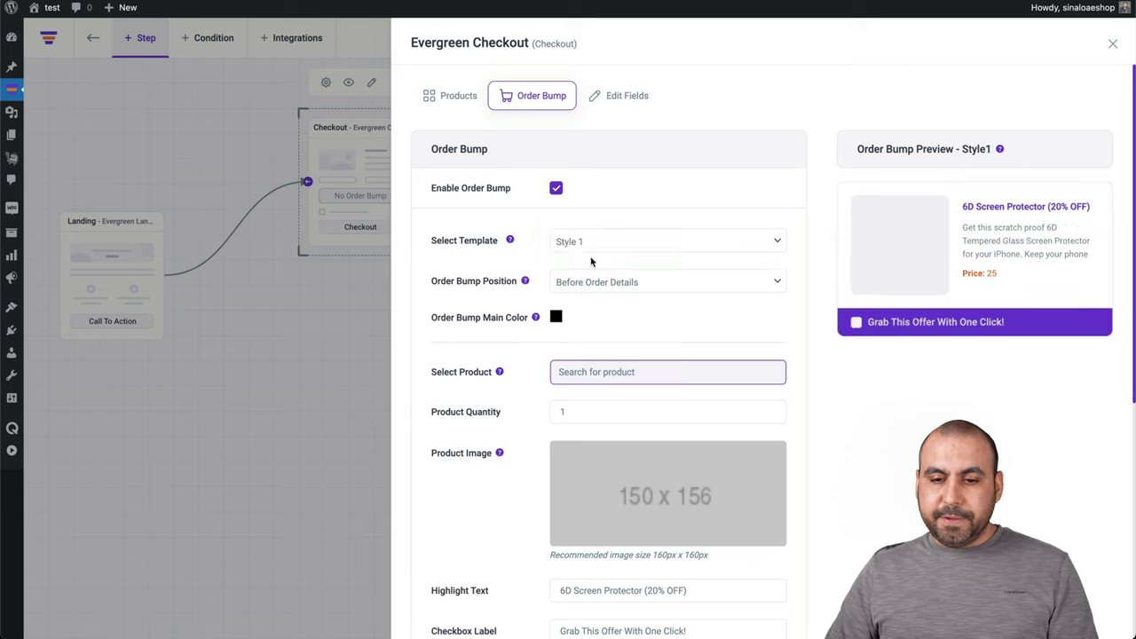
left_click(570, 283)
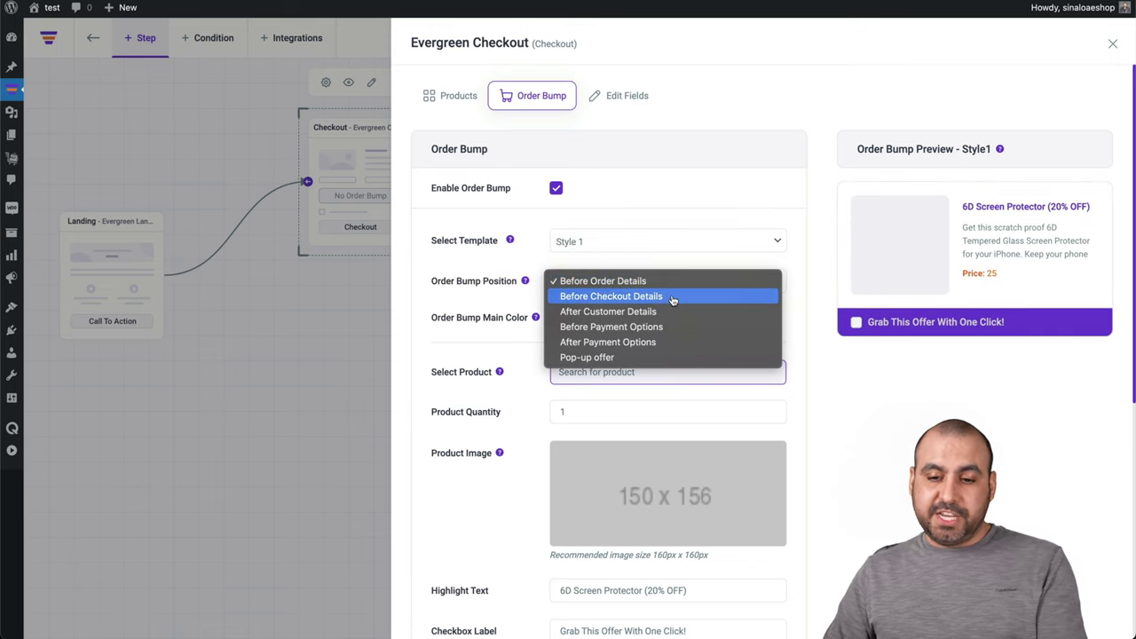
left_click(506, 330)
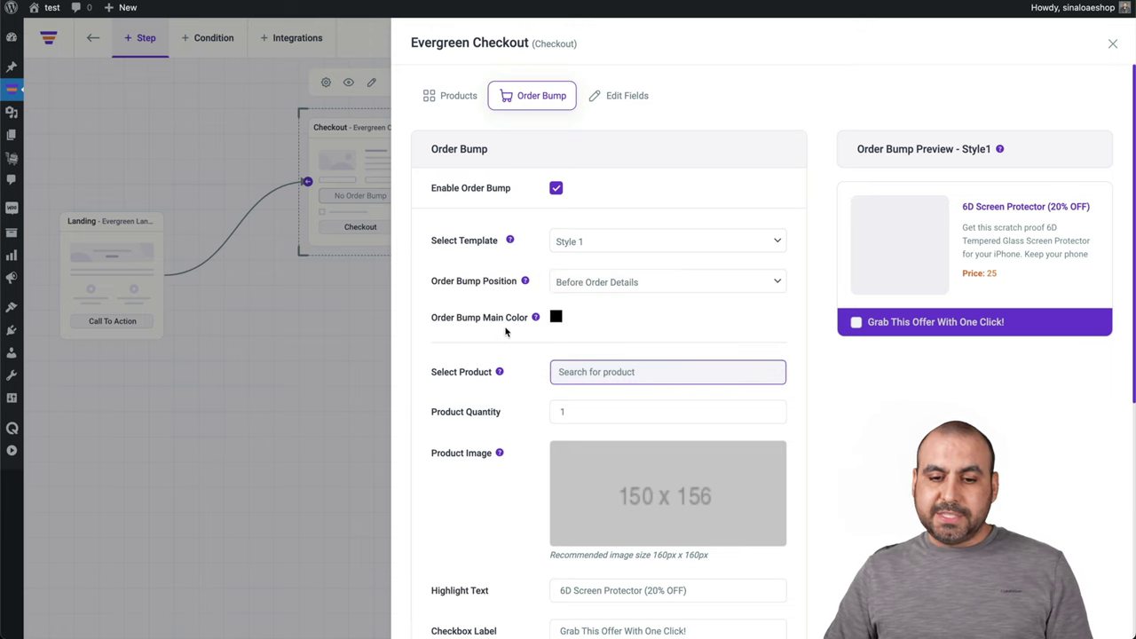
Step: Search for "host" and choose Hosting Test as the order bump product
scroll(649, 334, "down", 1)
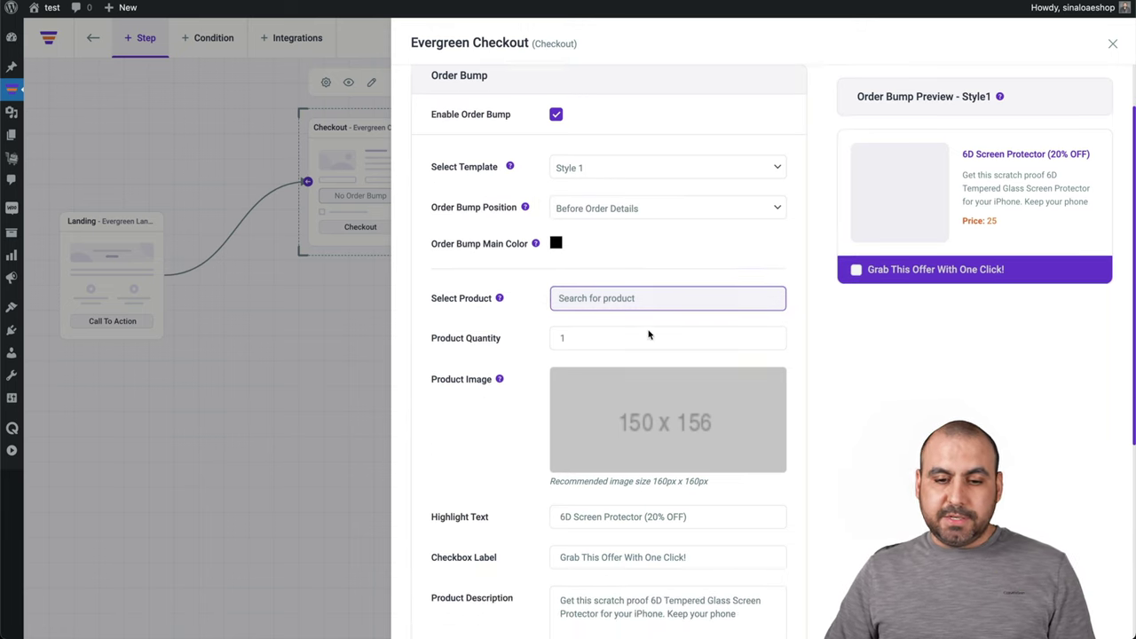
scroll(649, 334, "down", 1)
left_click(602, 235)
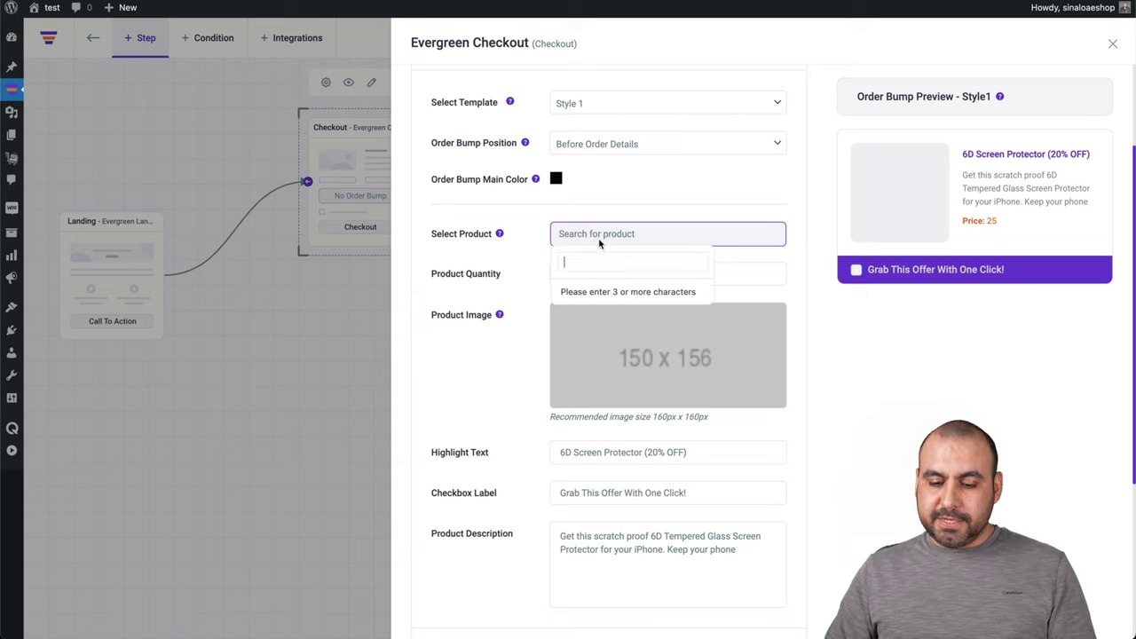
type("host")
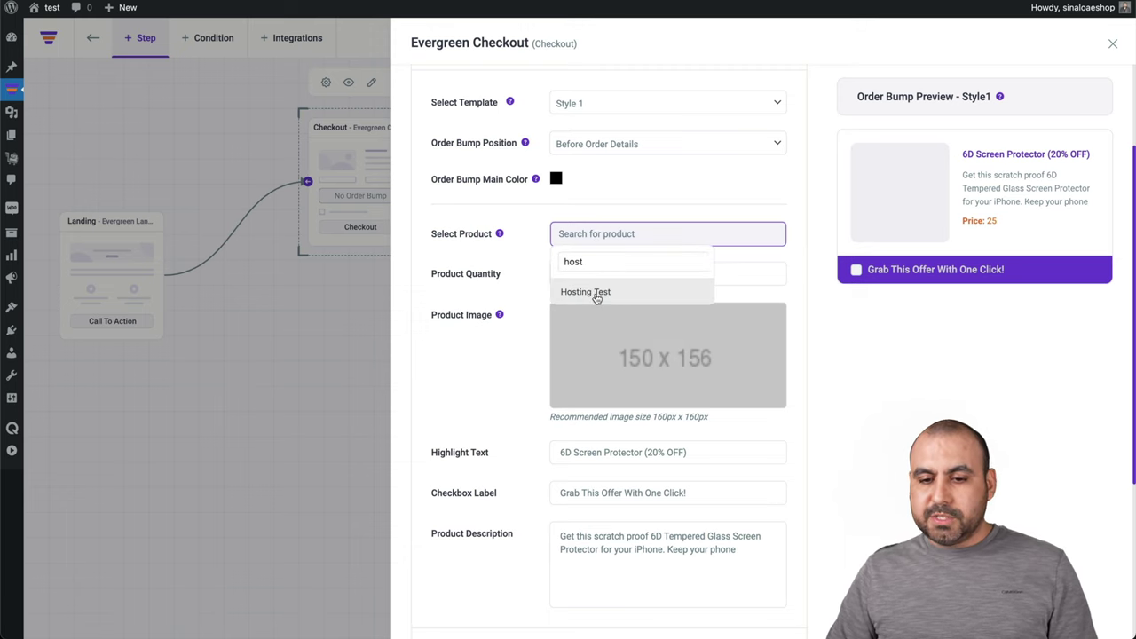
left_click(596, 294)
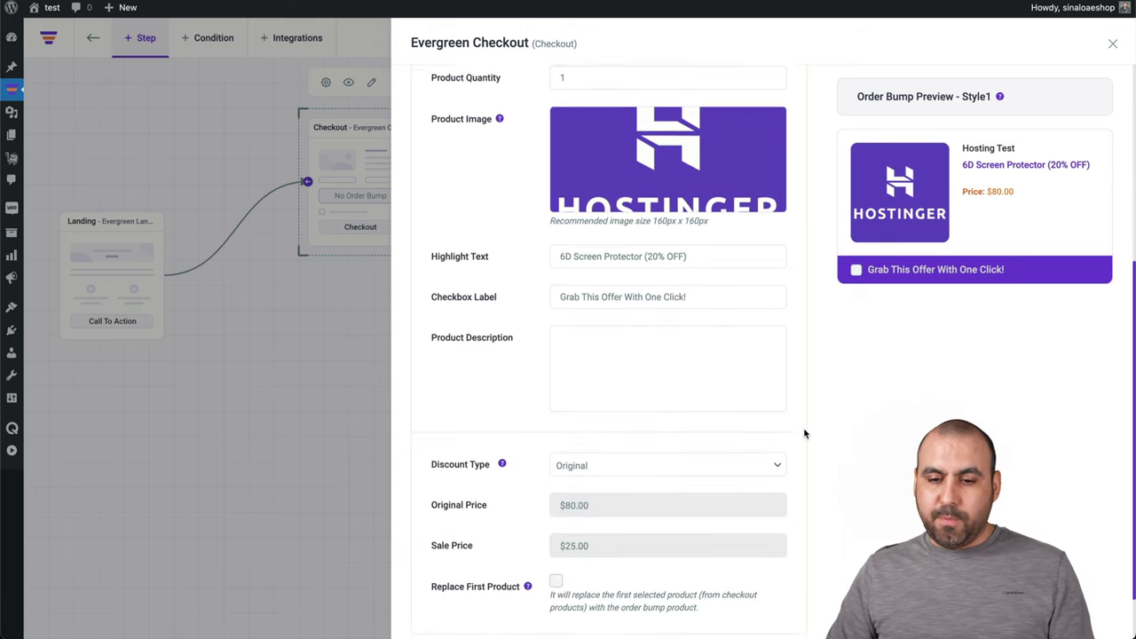
Step: Change the order bump's highlight text to "Hostinger (20% OFF)" and keep the existing checkbox label
scroll(805, 433, "down", 1)
left_click_drag(637, 221, 534, 217)
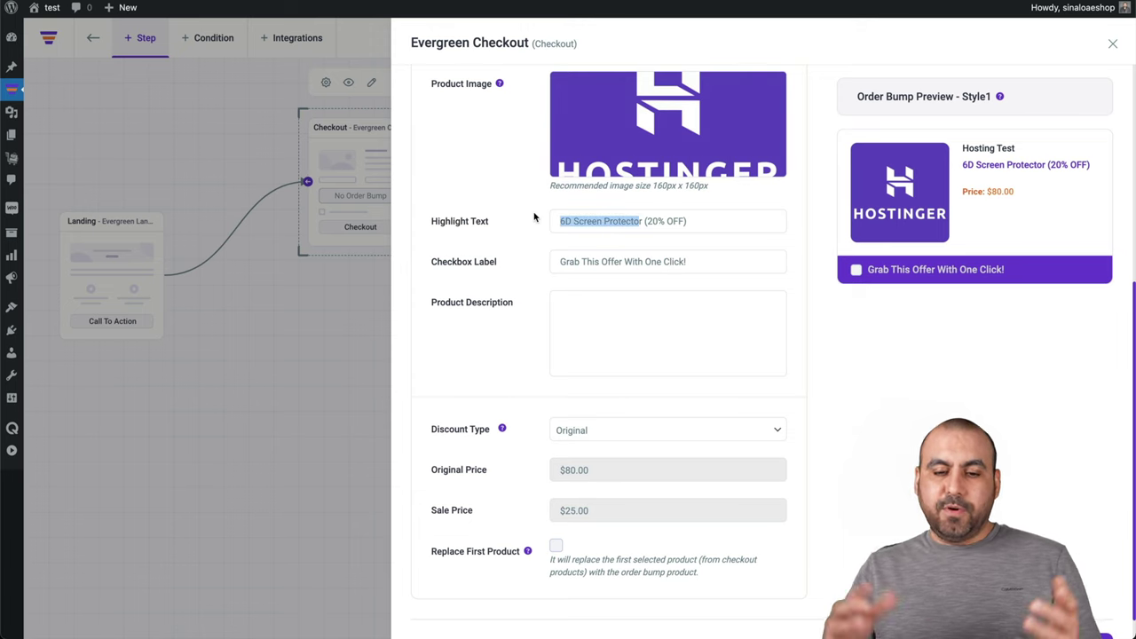
type("Hostur")
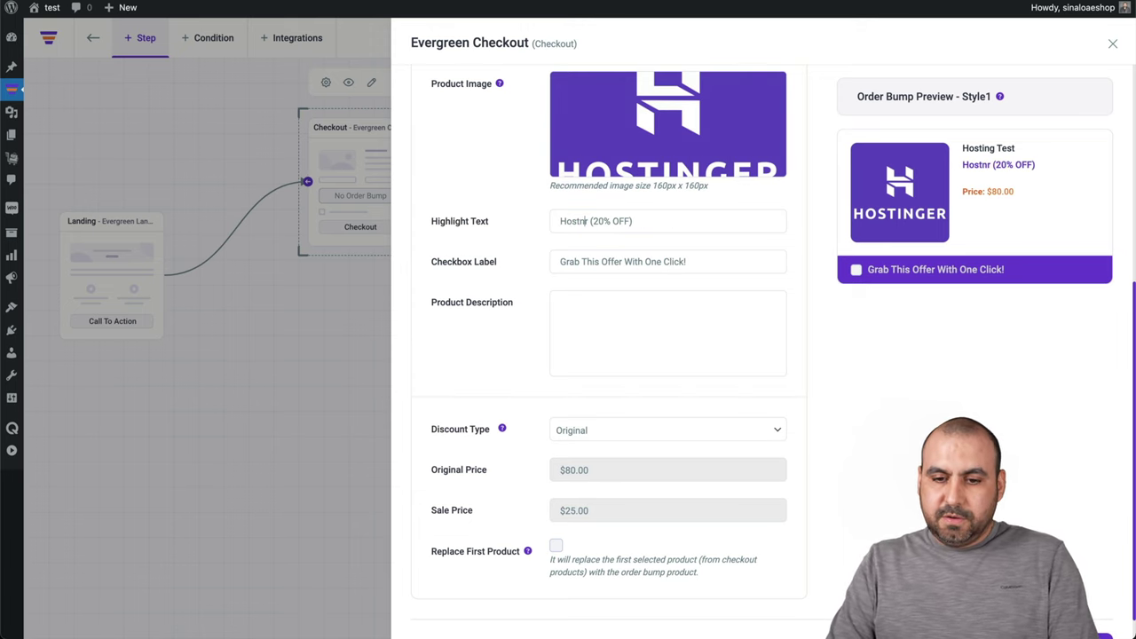
key("BackSpace")
key("BackSpace")
type("inger")
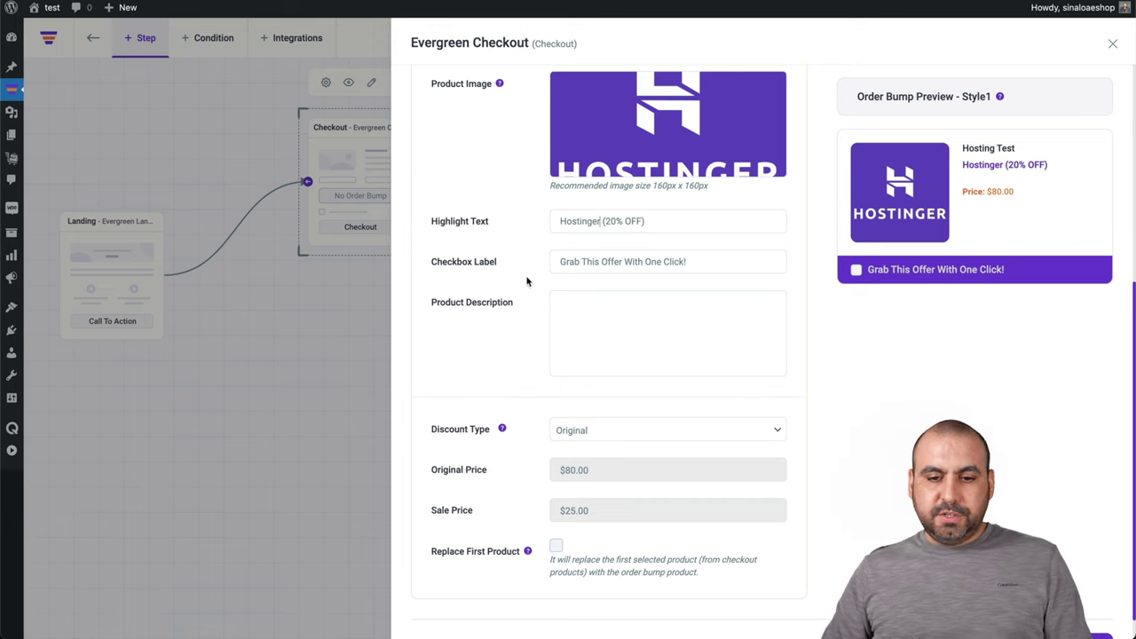
double_click(610, 261)
triple_click(611, 261)
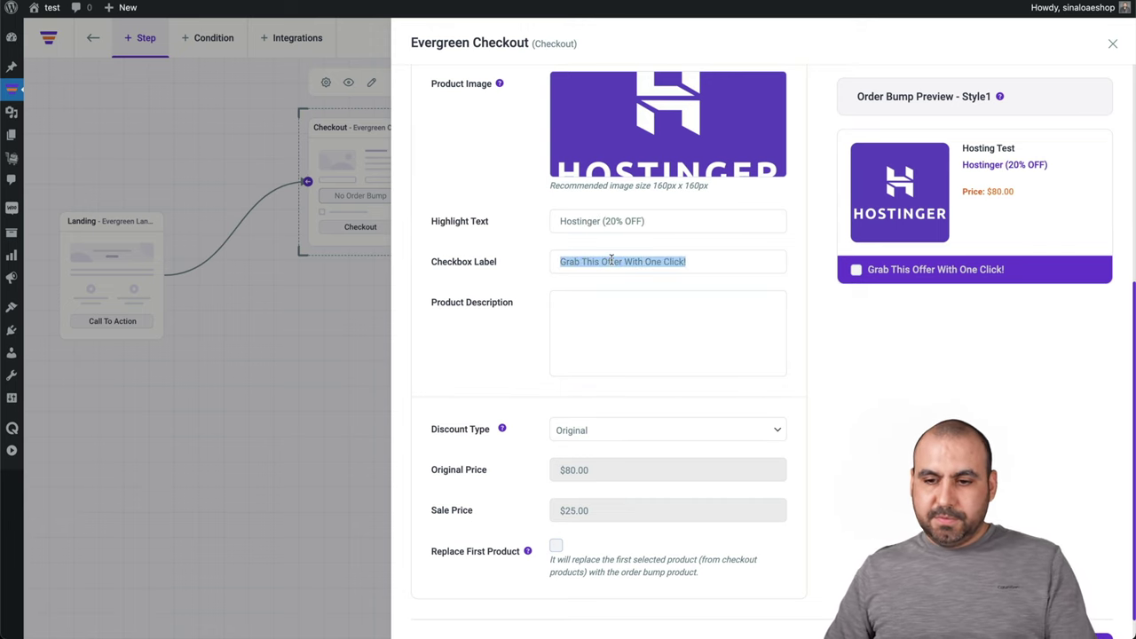
left_click(527, 391)
scroll(527, 391, "down", 1)
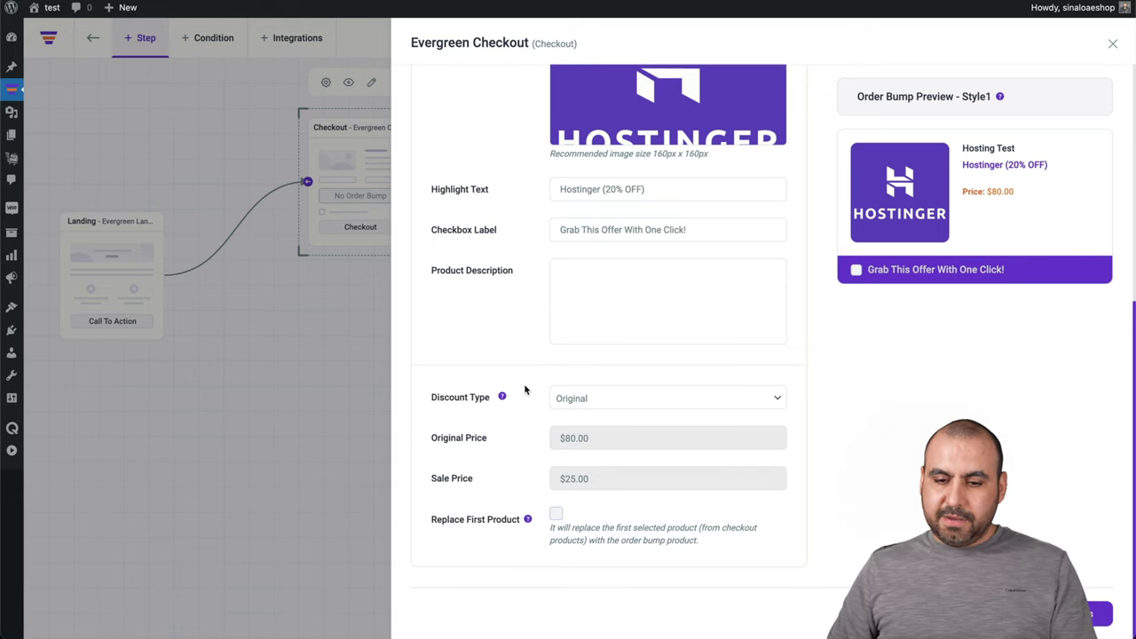
Step: Apply a percentage discount of 20 to the order bump's sale price, save the changes and close the checkout settings
left_click(707, 398)
left_click(653, 418)
scroll(652, 419, "down", 3)
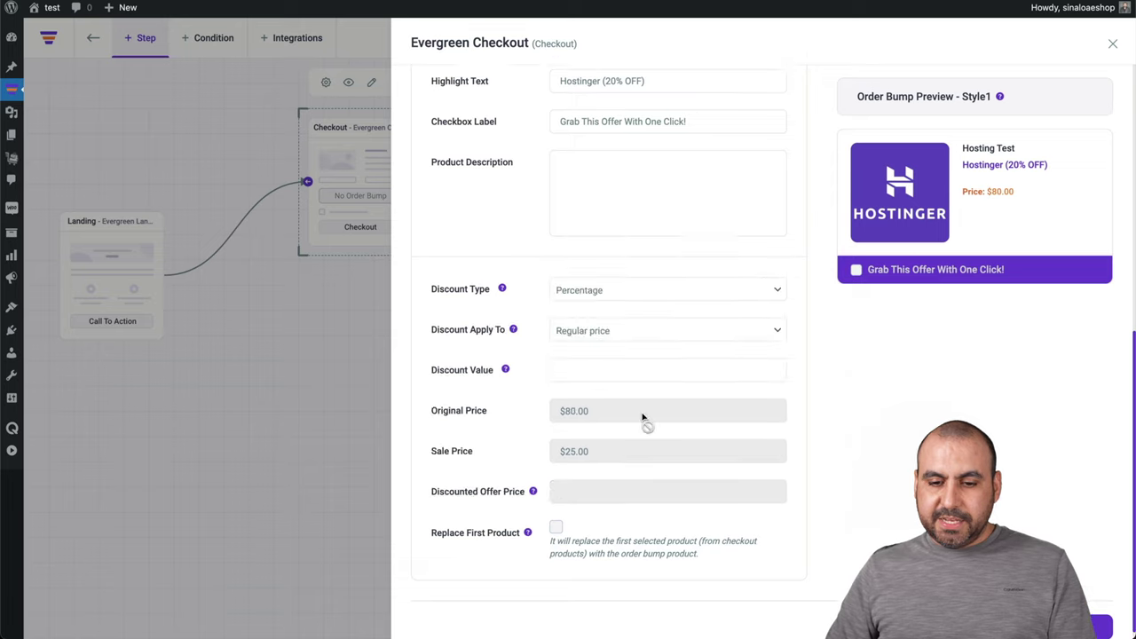
left_click(598, 319)
left_click(607, 331)
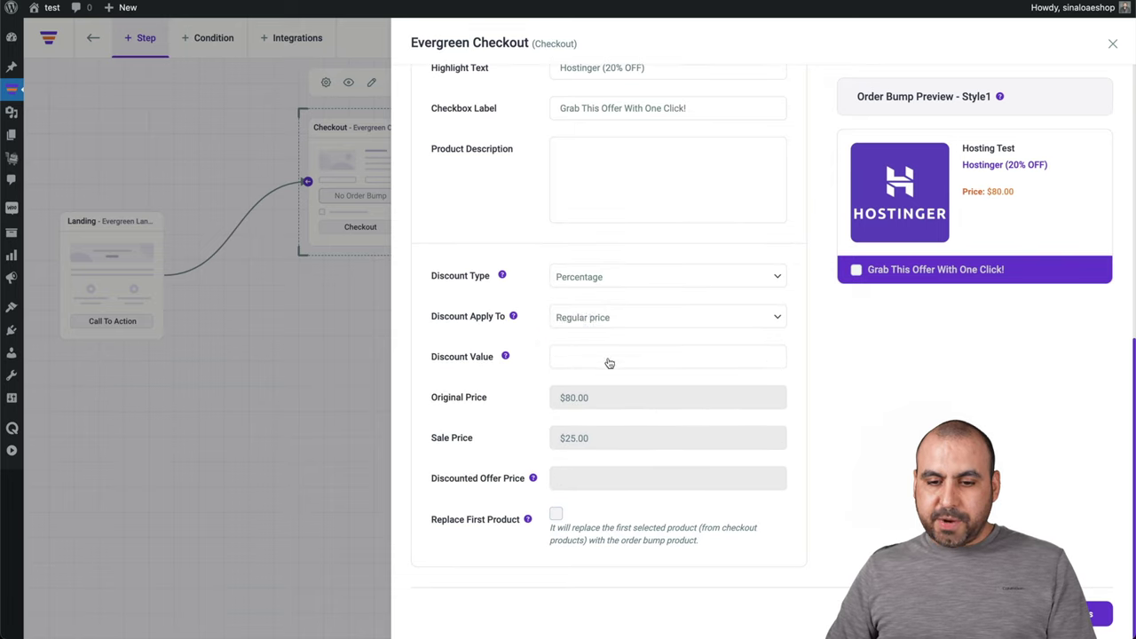
left_click(606, 355)
type("20")
left_click(832, 396)
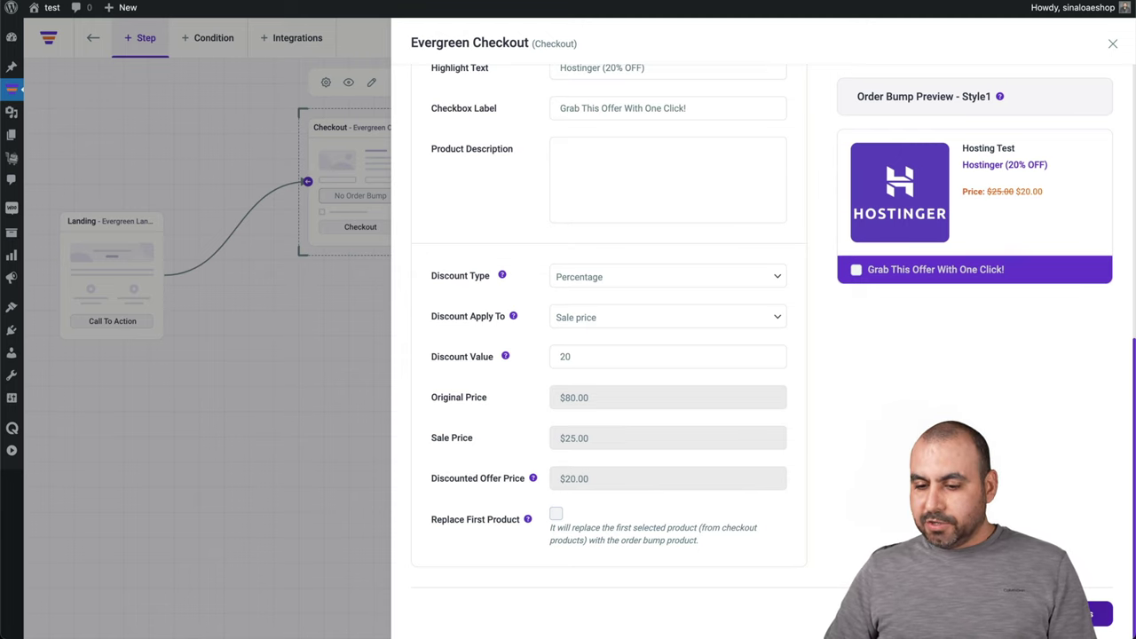
scroll(935, 80, "up", 6)
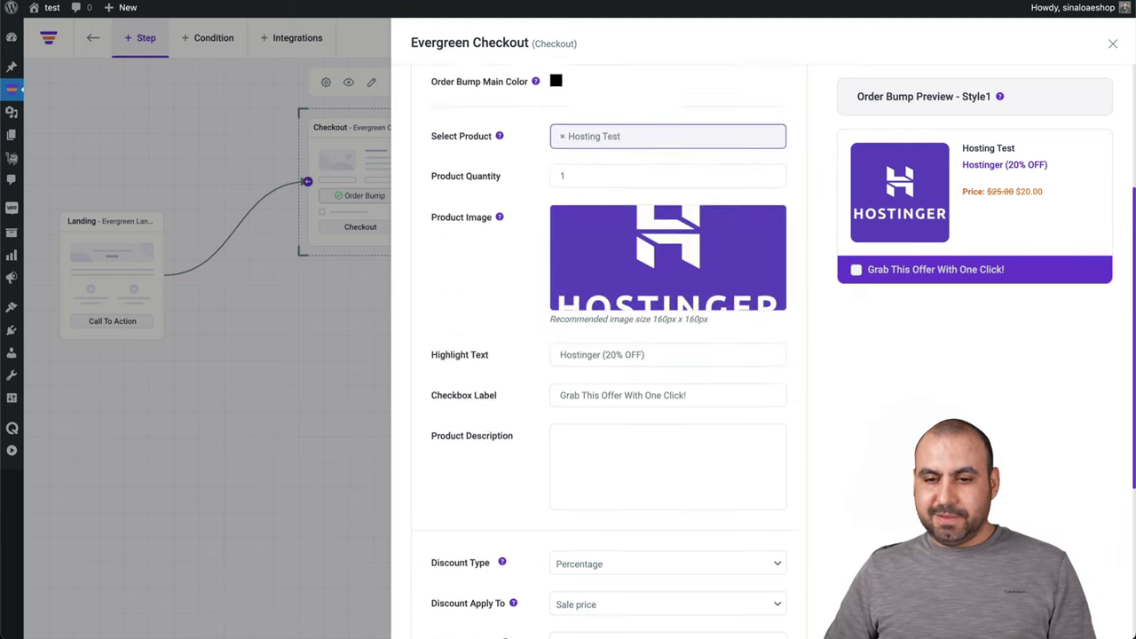
left_click(1112, 43)
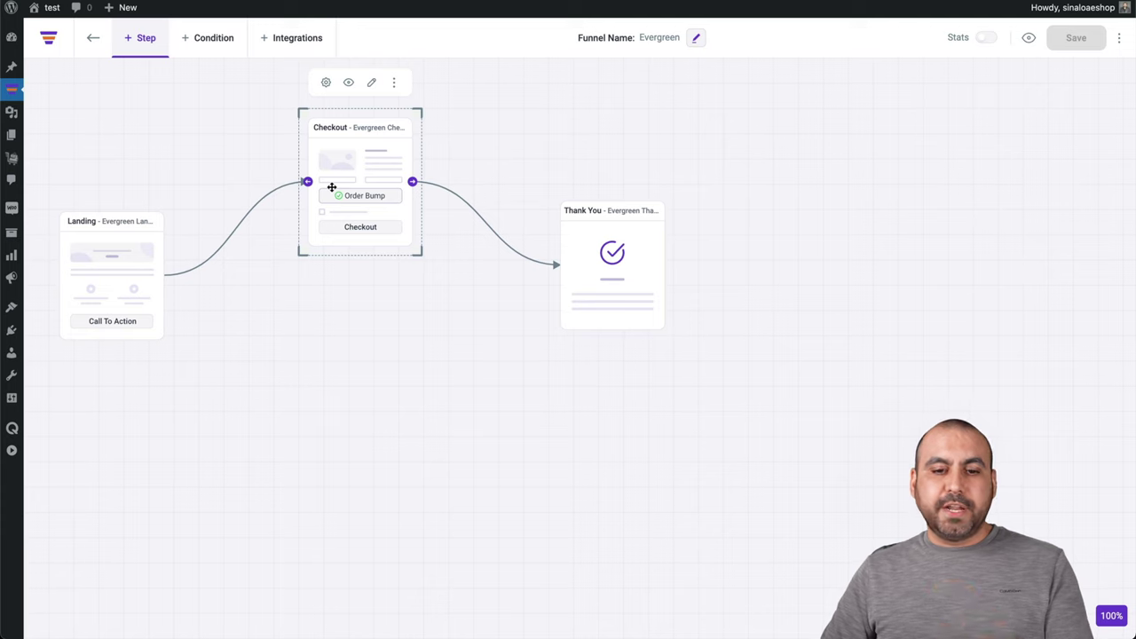
Step: Preview the Evergreen funnel's Thank You page and close the preview
mouse_move(611, 228)
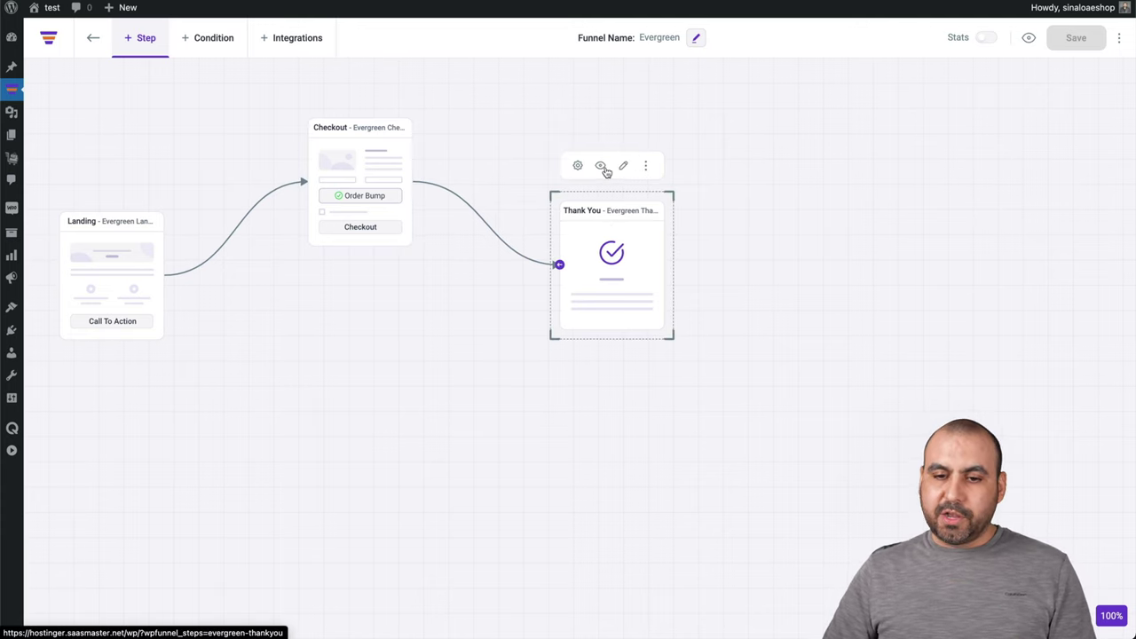
left_click(602, 166)
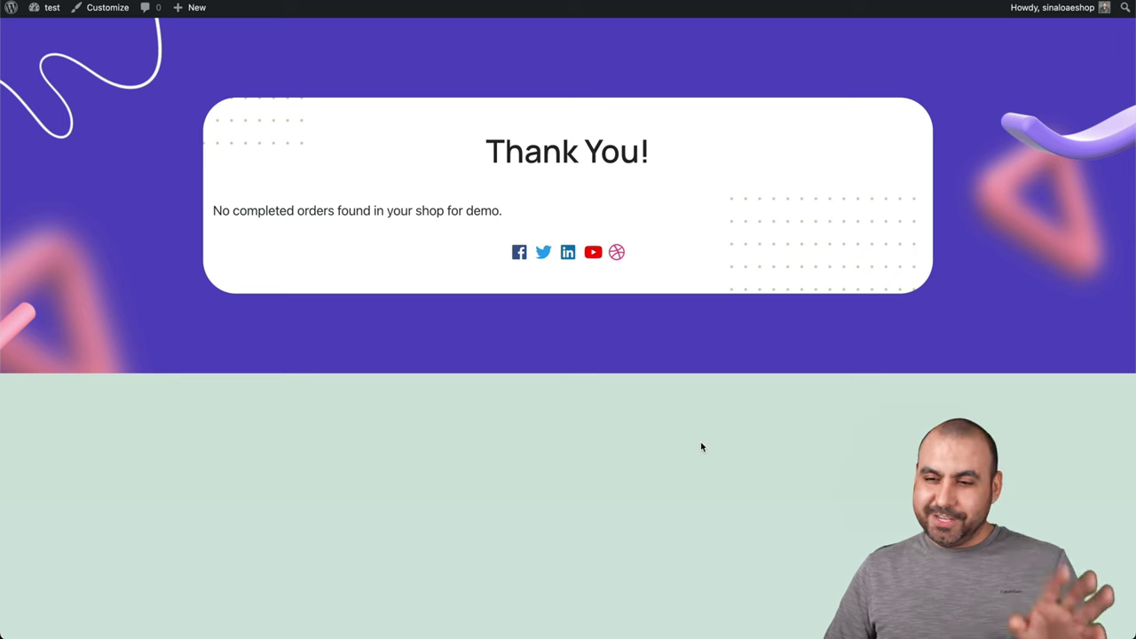
key("ctrl+w")
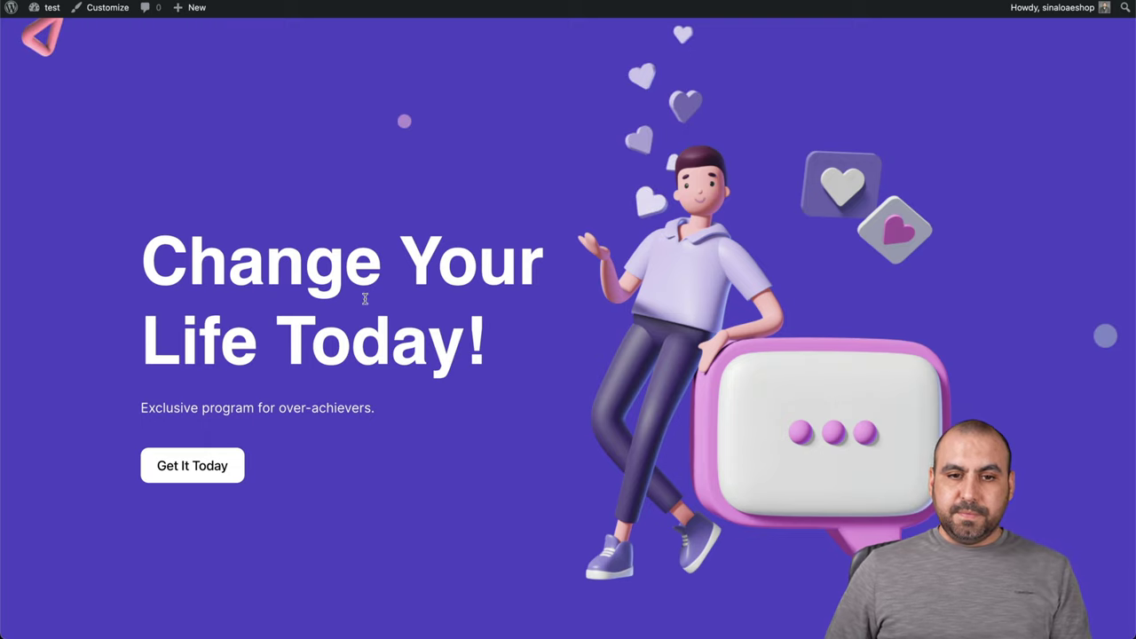
Step: Go through the landing page preview and follow its closing Get It Today call to action to the checkout page
scroll(401, 374, "down", 10)
scroll(402, 379, "down", 15)
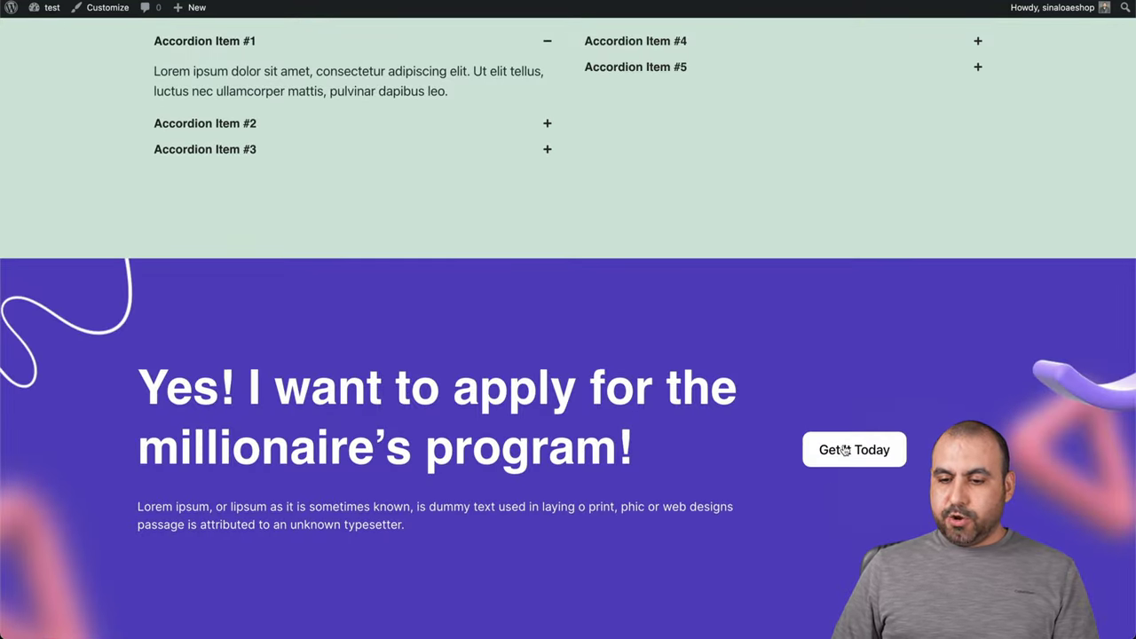
left_click(837, 449)
scroll(755, 538, "down", 5)
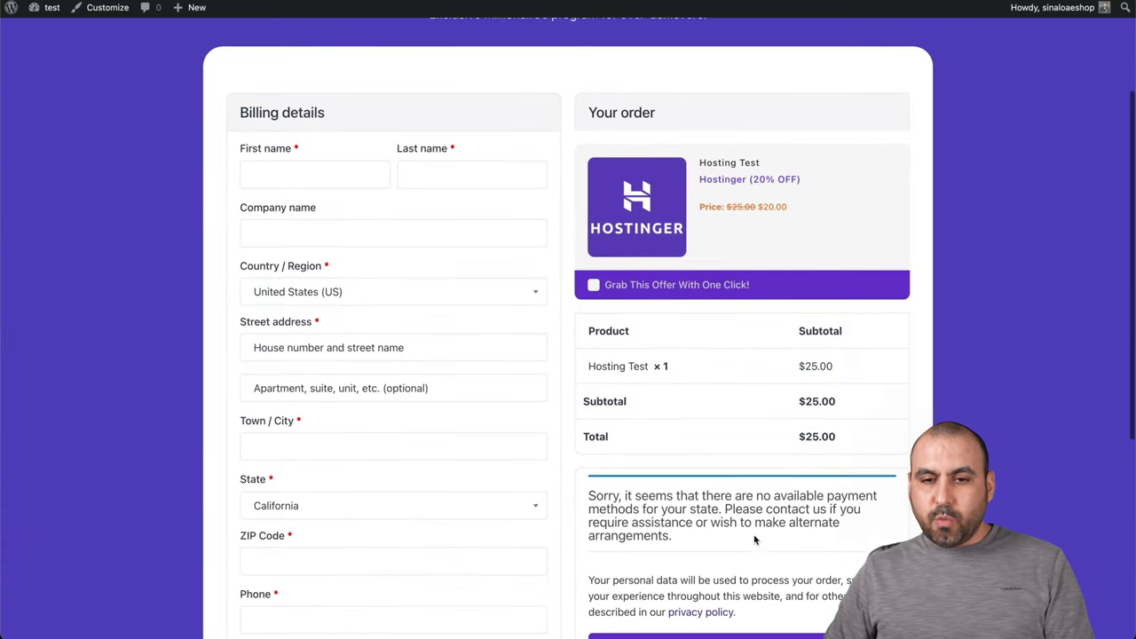
Step: Examine the checkout page's billing form and order summary, and accept the Hosting Test order bump to check how it applies
scroll(745, 523, "up", 5)
scroll(590, 346, "down", 3)
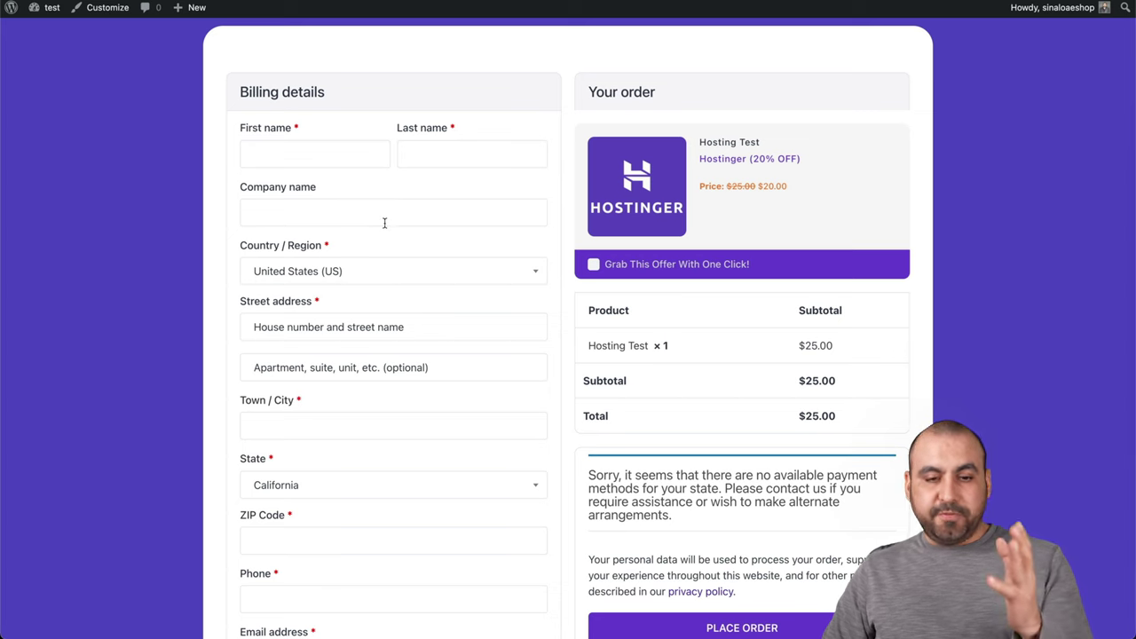
scroll(374, 293, "down", 3)
scroll(372, 320, "down", 2)
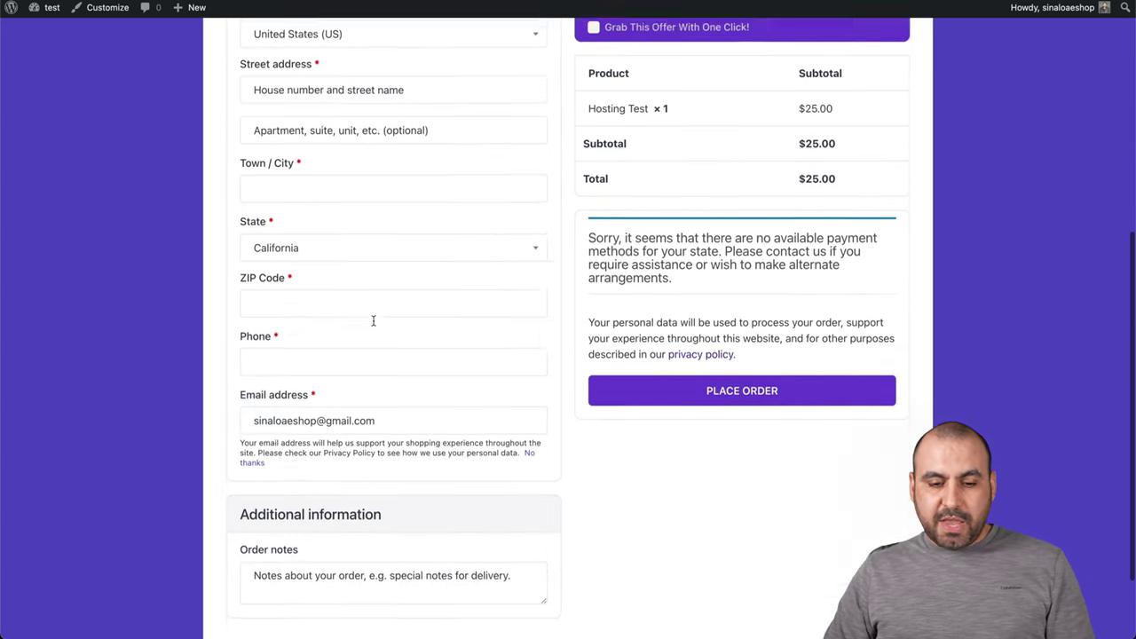
scroll(408, 396, "up", 5)
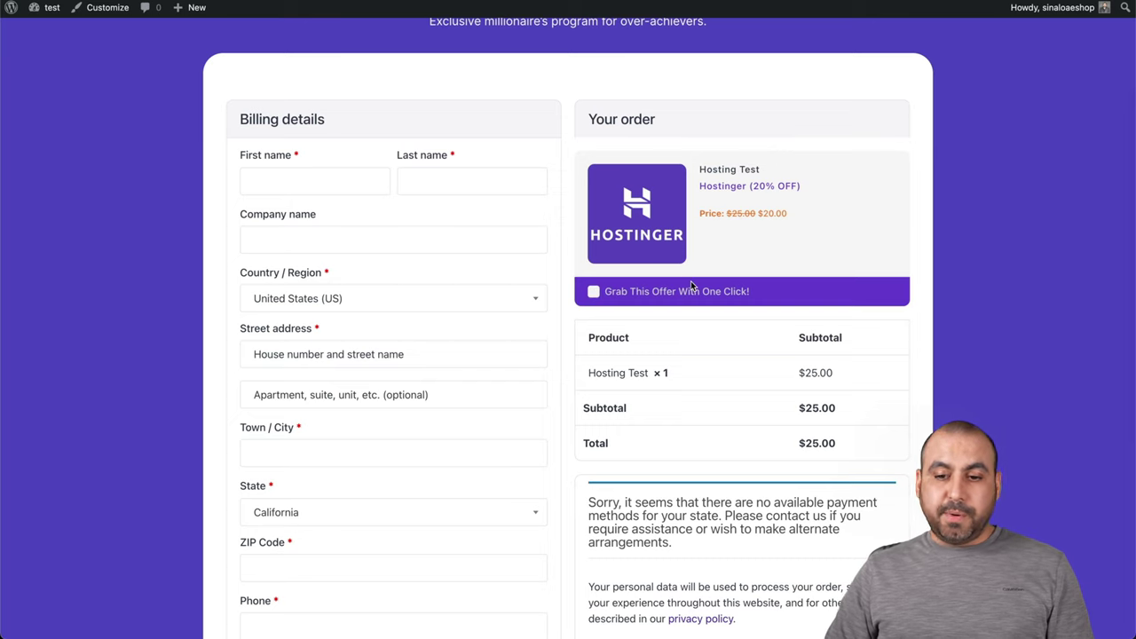
left_click(593, 293)
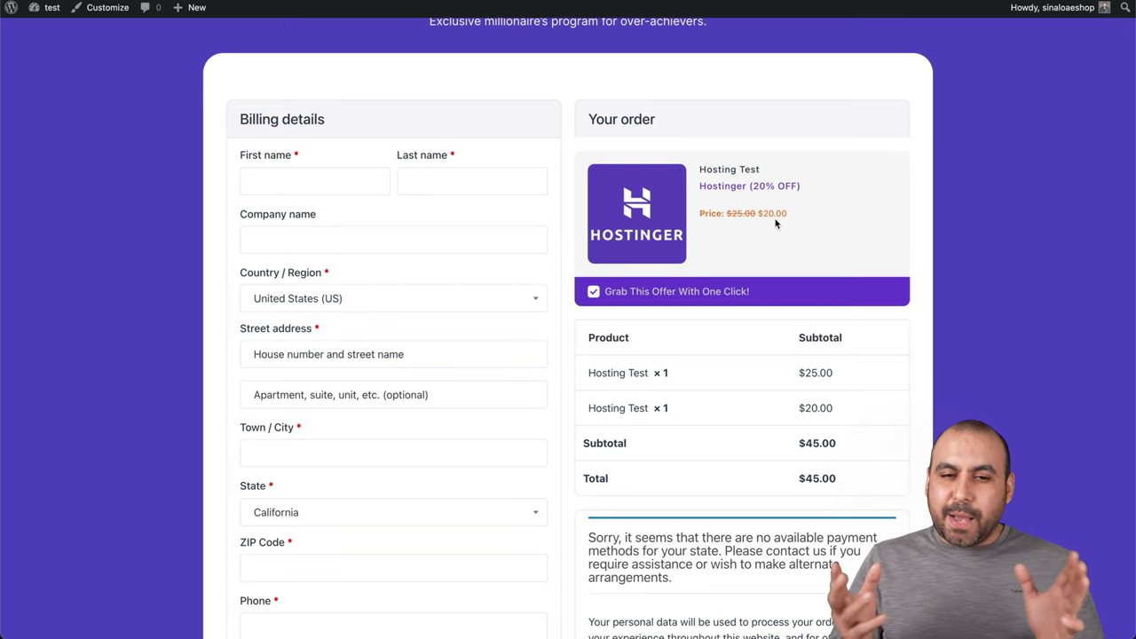
scroll(775, 224, "up", 3)
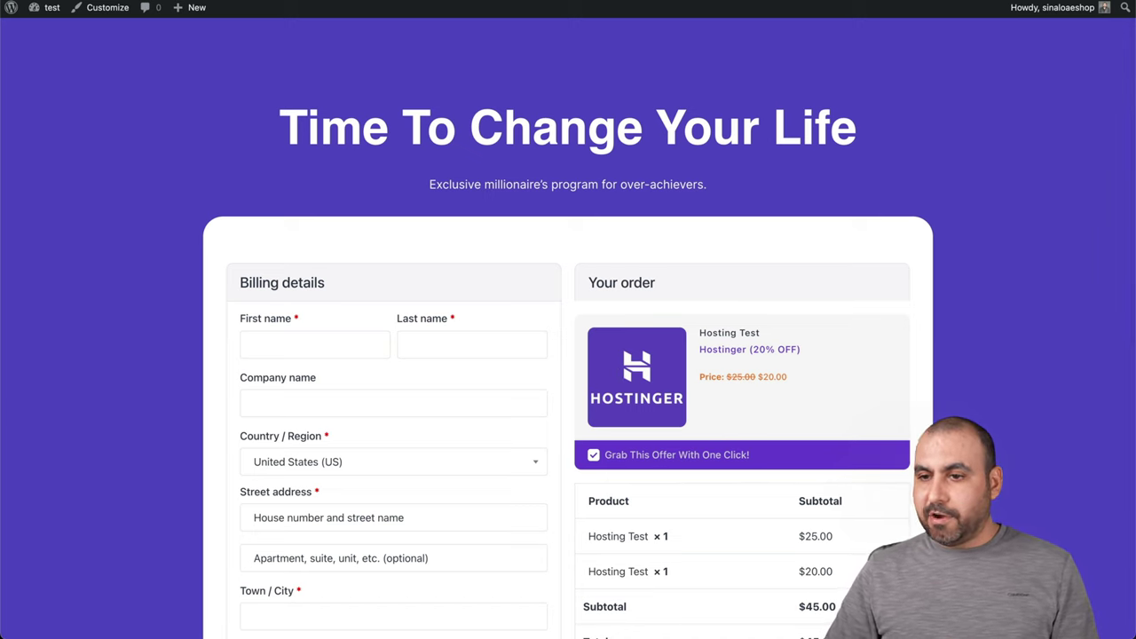
scroll(907, 199, "down", 8)
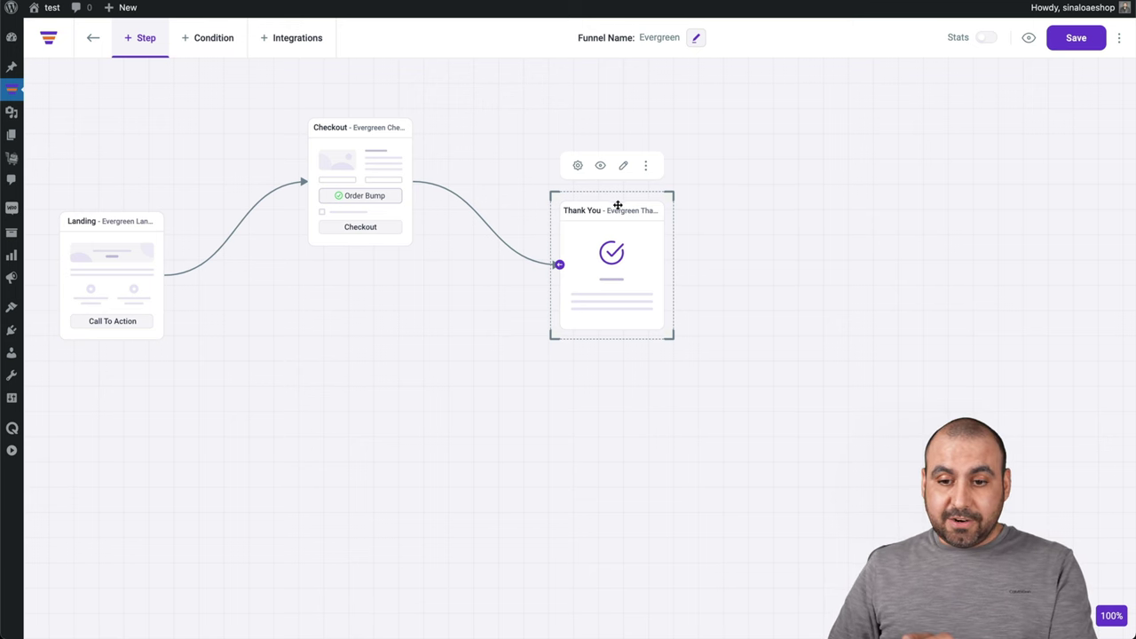
Step: Spread the Checkout and Thank You steps apart on the funnel canvas to leave room for another step between them
left_click_drag(618, 208, 878, 211)
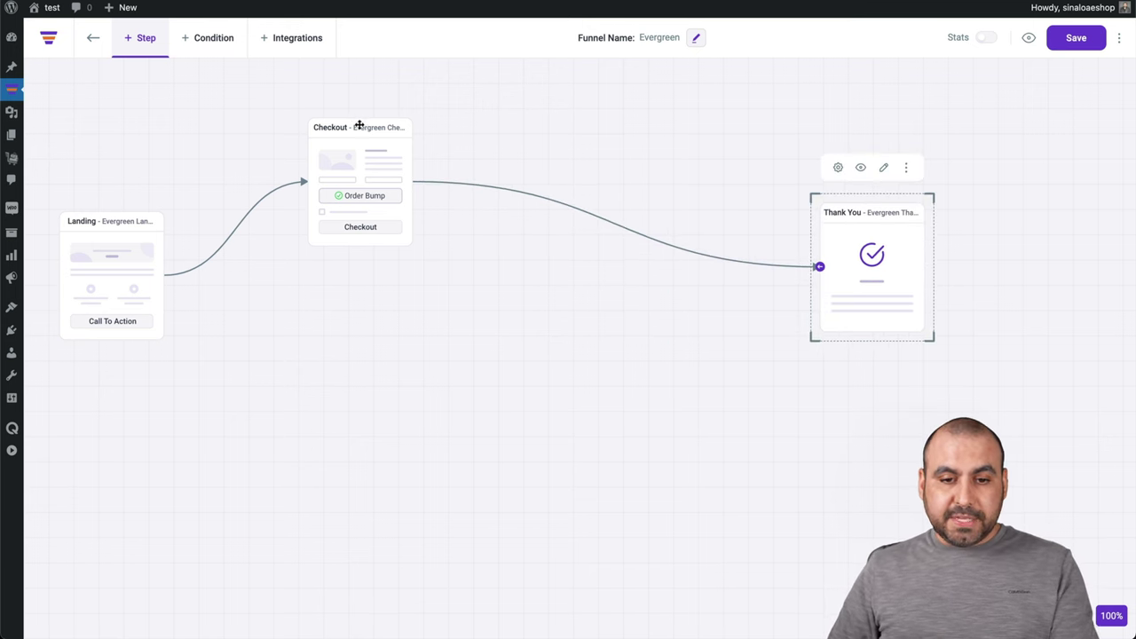
left_click_drag(371, 125, 424, 141)
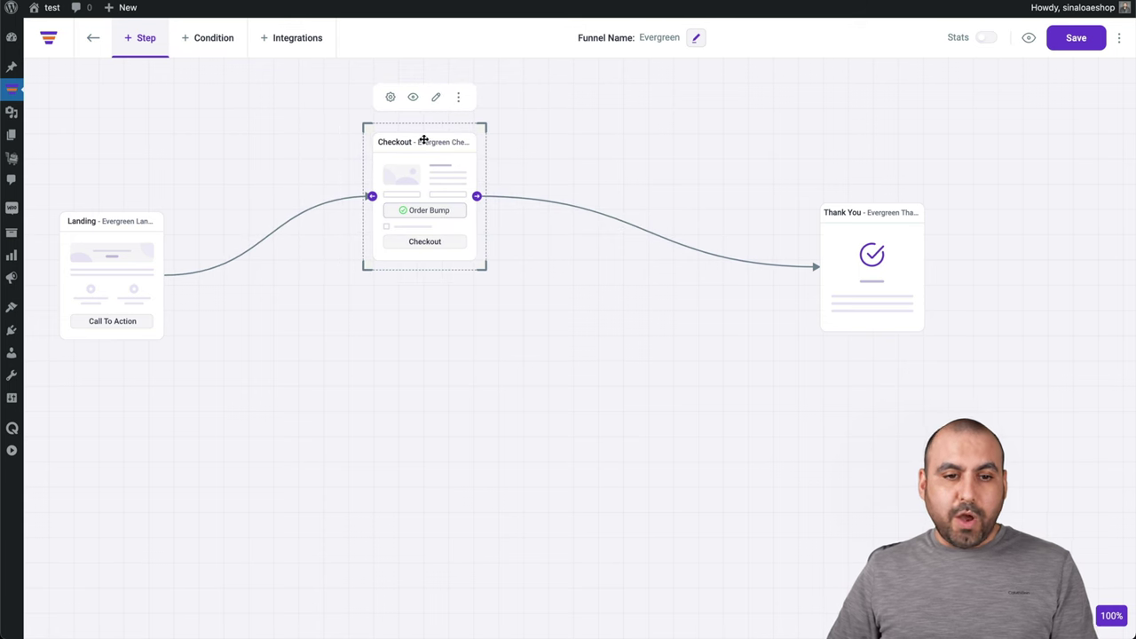
Step: Browse the step template library across the Landing, Checkout, Thank You, Upsell and Downsell categories
left_click(139, 37)
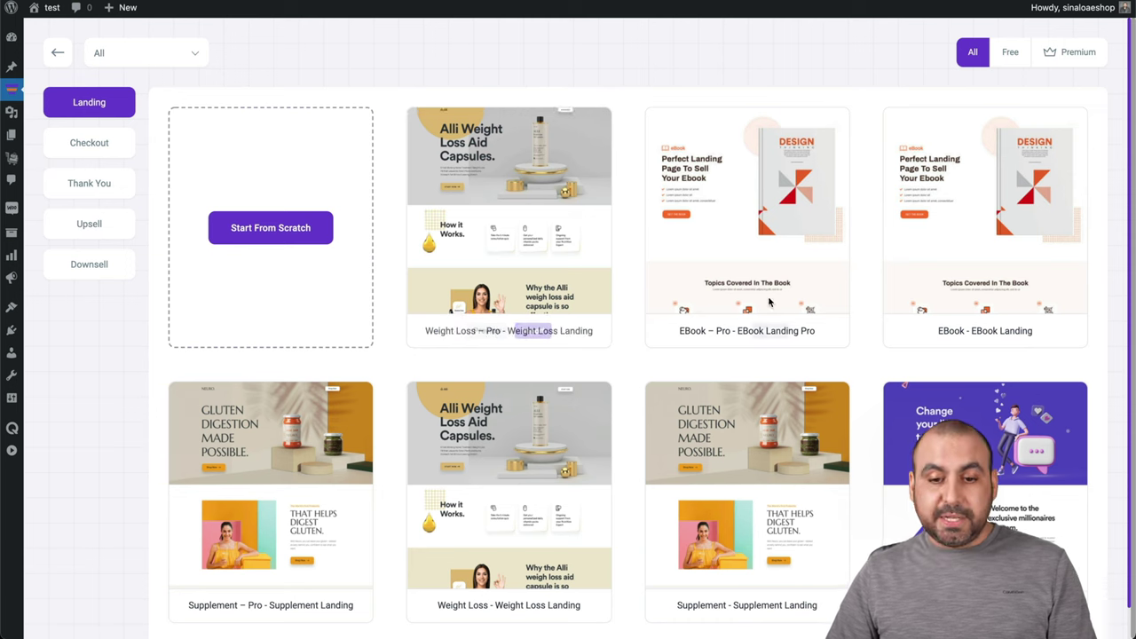
mouse_move(470, 246)
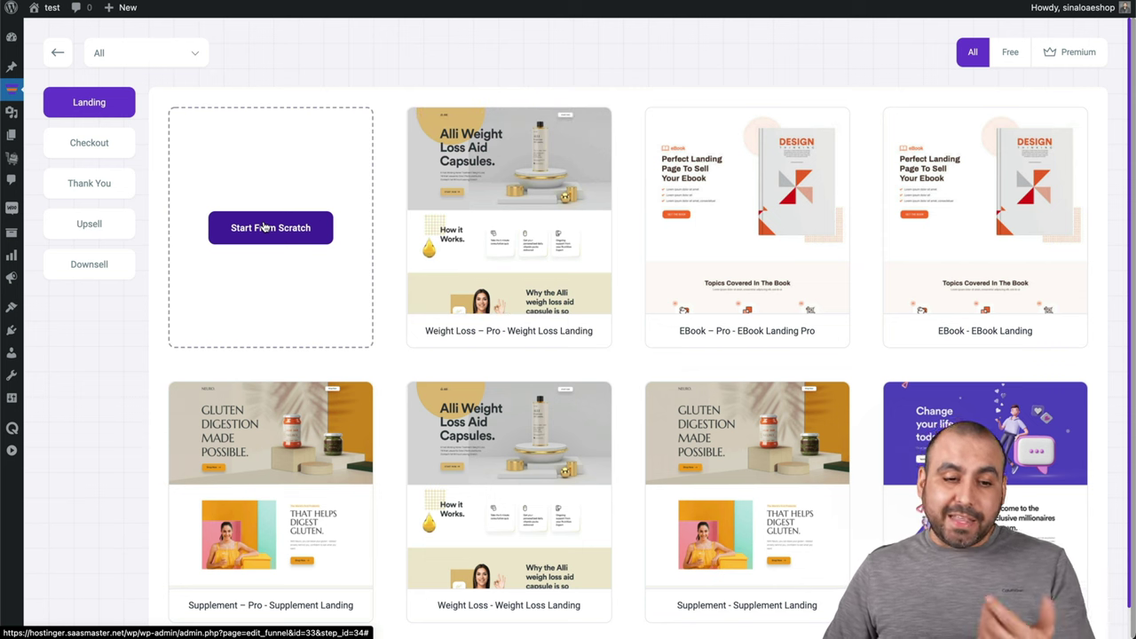
left_click(110, 143)
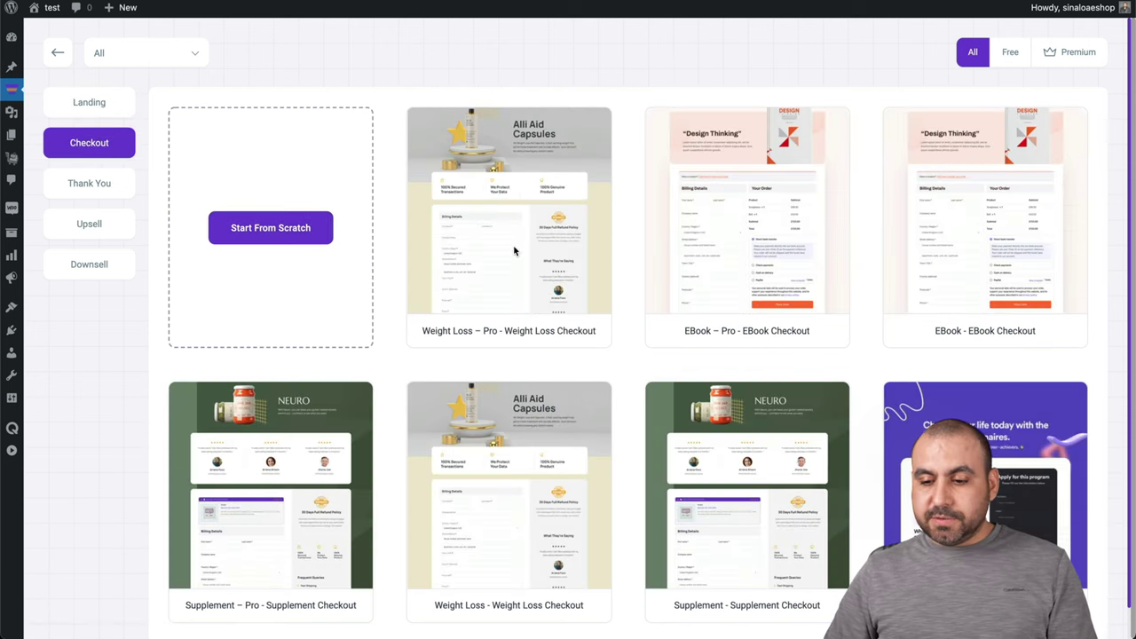
scroll(763, 327, "down", 1)
scroll(773, 330, "up", 1)
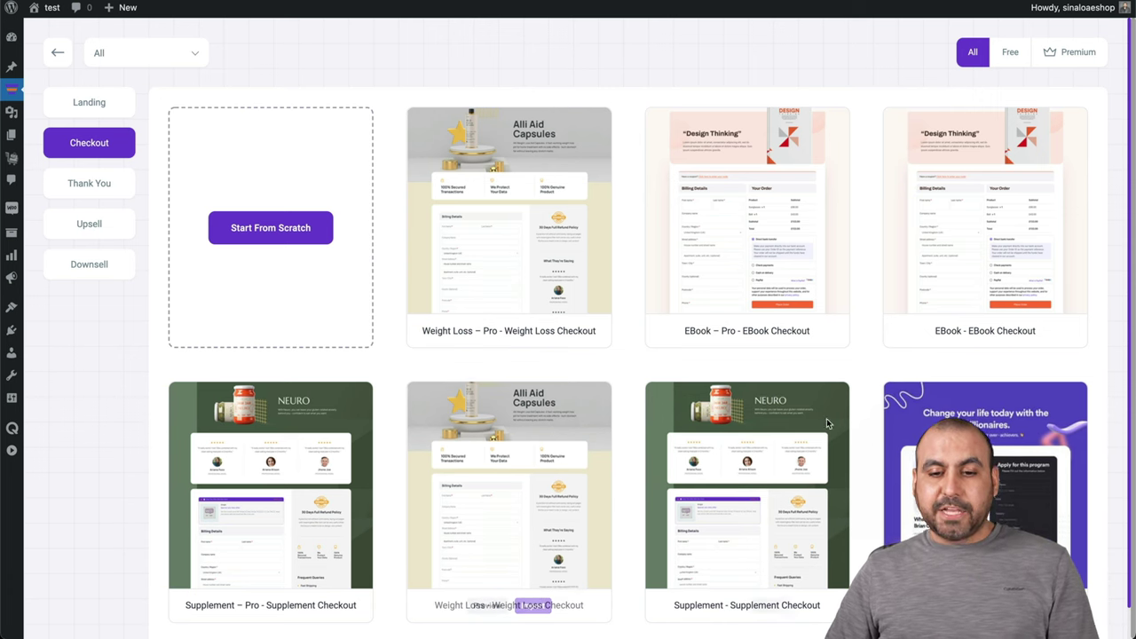
left_click(108, 184)
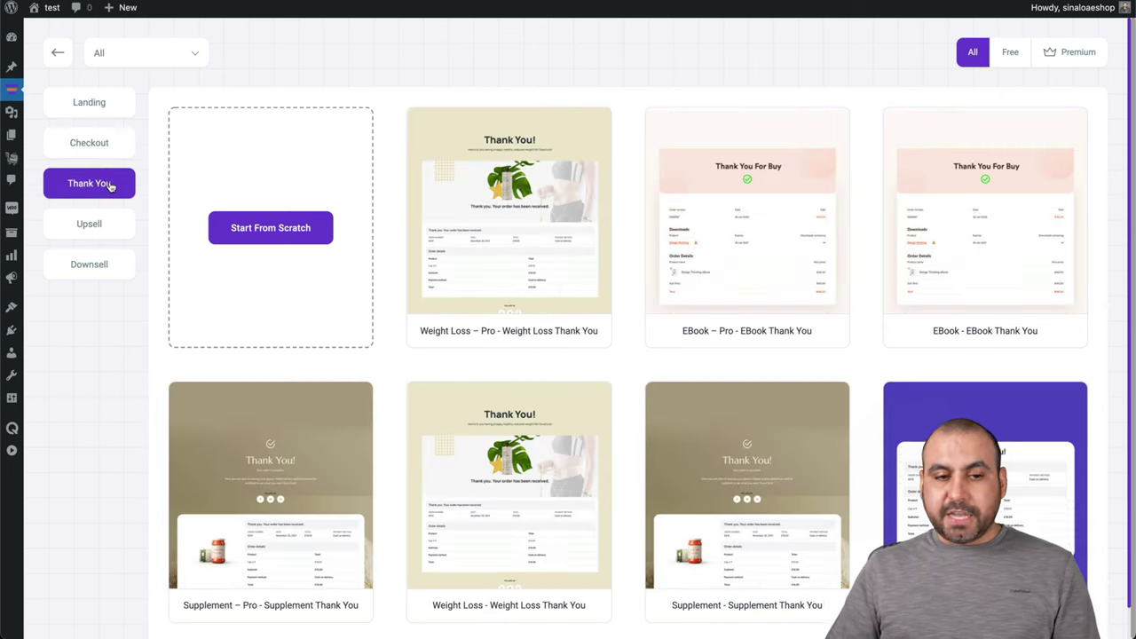
left_click(103, 226)
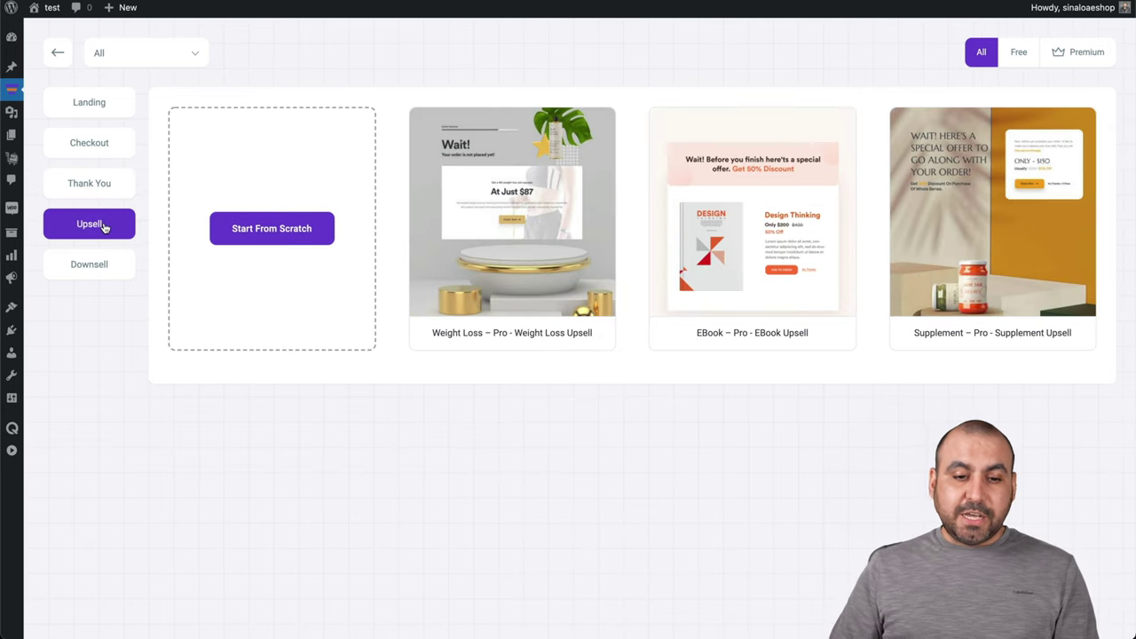
left_click(99, 265)
Step: Import the Weight Loss – Pro Upsell template and place it below the Checkout–Thank You connection
left_click(98, 234)
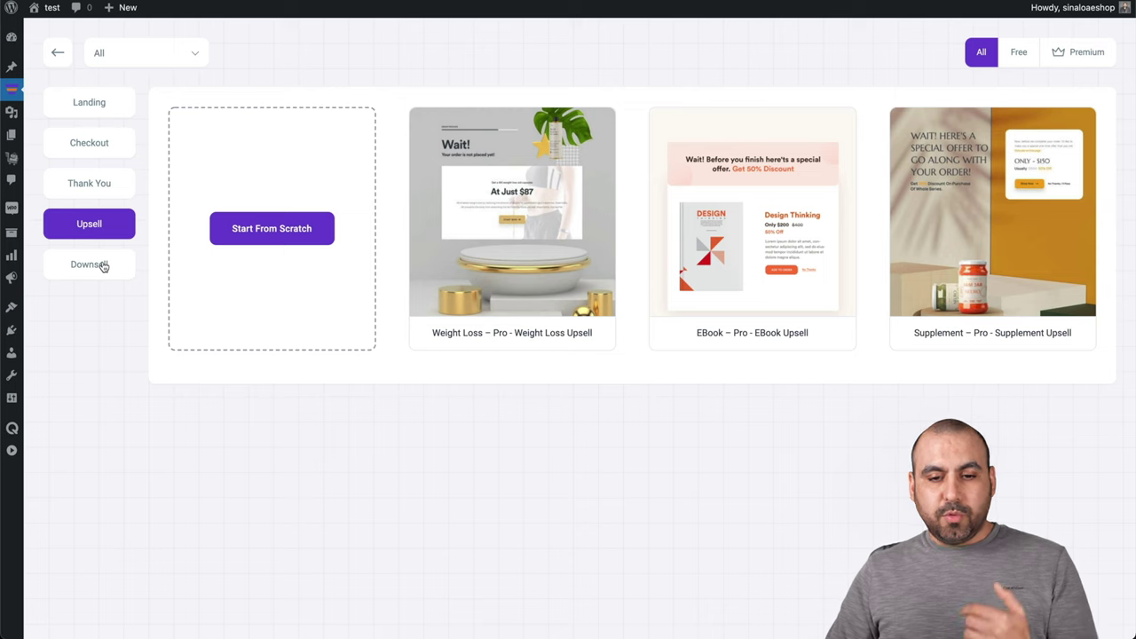
mouse_move(537, 336)
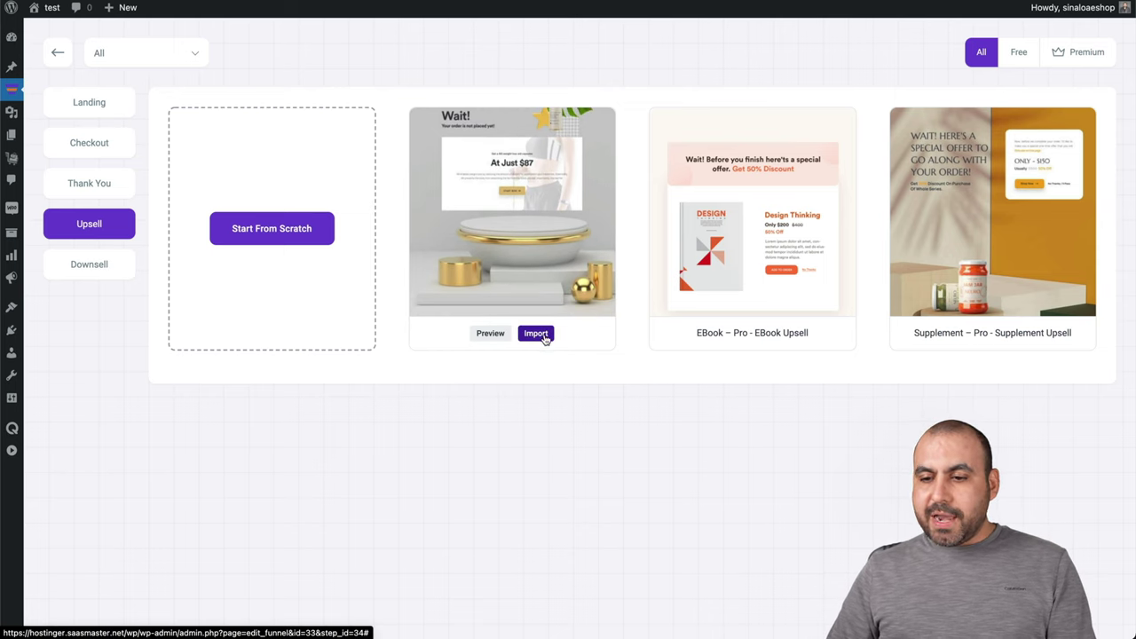
left_click(536, 333)
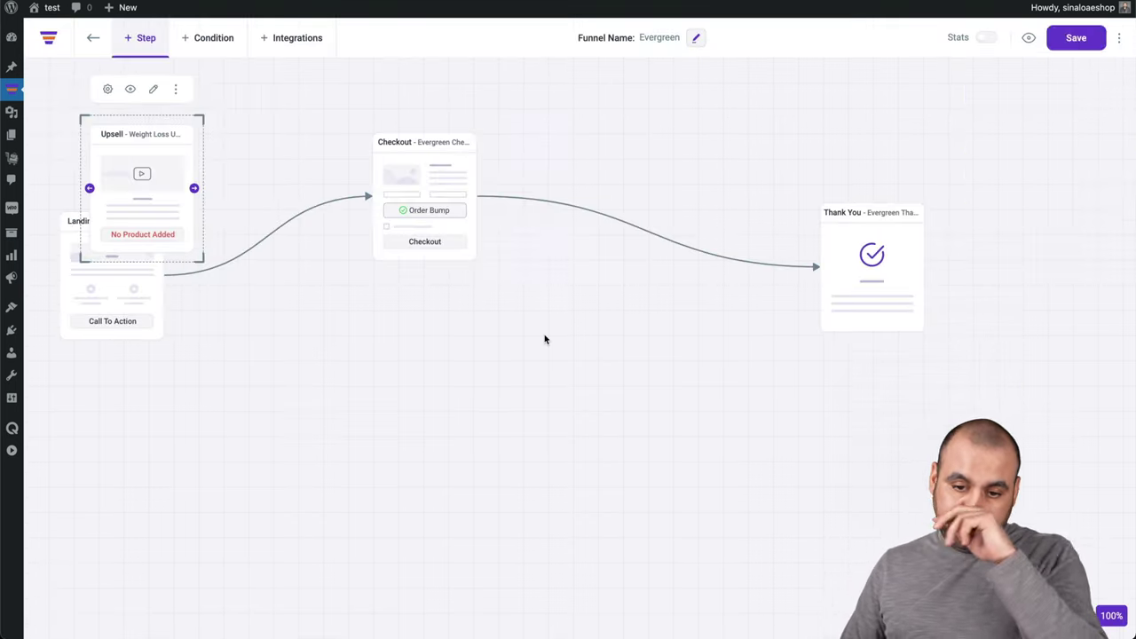
left_click_drag(145, 151, 627, 380)
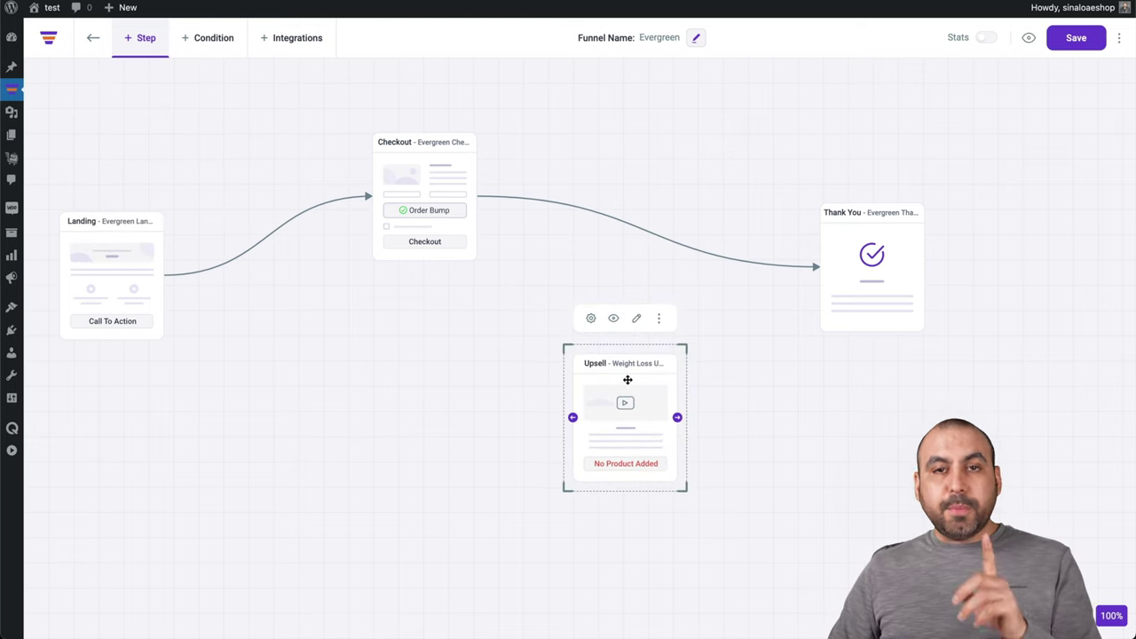
Step: Delete the connection between the Checkout and Thank You steps
left_click(614, 223)
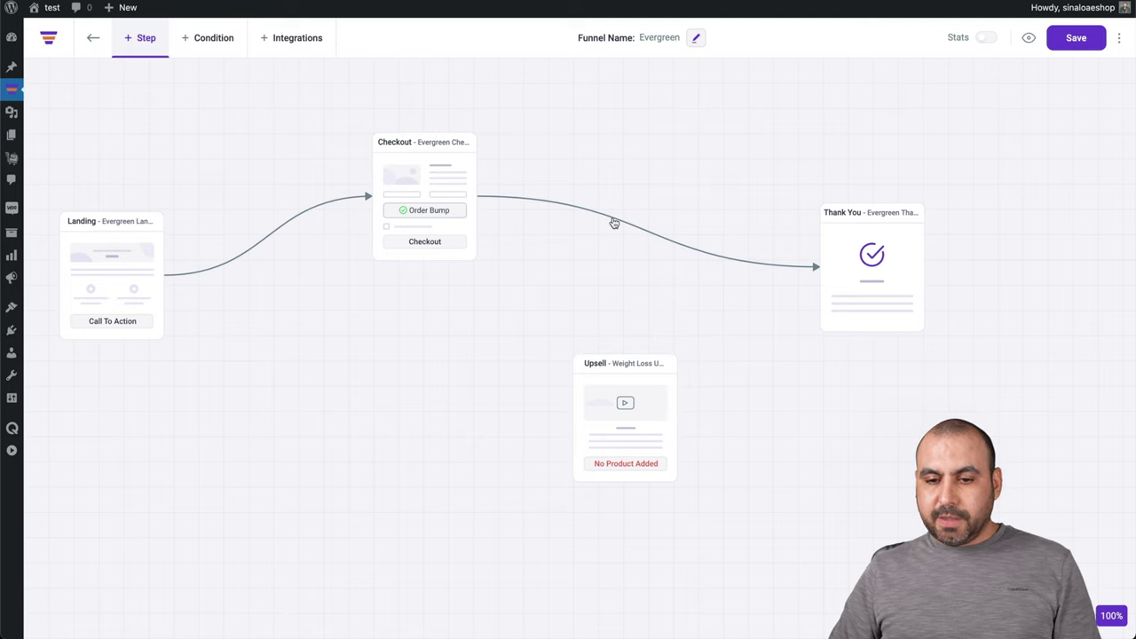
mouse_move(613, 222)
left_click(613, 220)
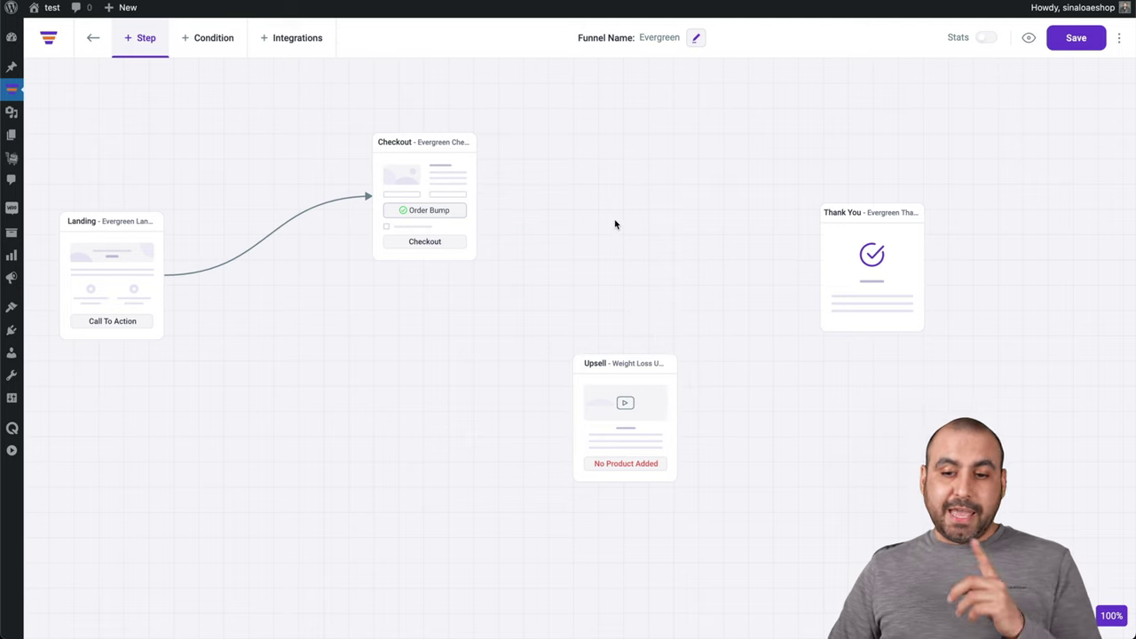
Step: Place the Upsell step between Checkout and Thank You, and connect Checkout to Upsell and Upsell to Thank You
left_click_drag(624, 358, 636, 178)
left_click(458, 205)
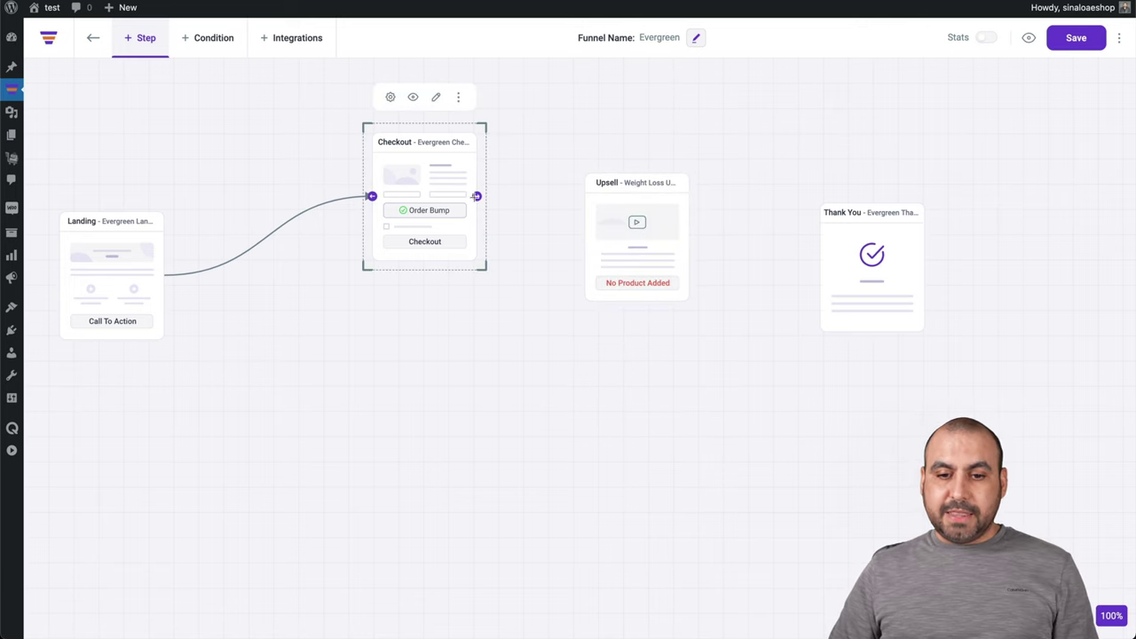
left_click_drag(475, 195, 590, 206)
left_click(674, 254)
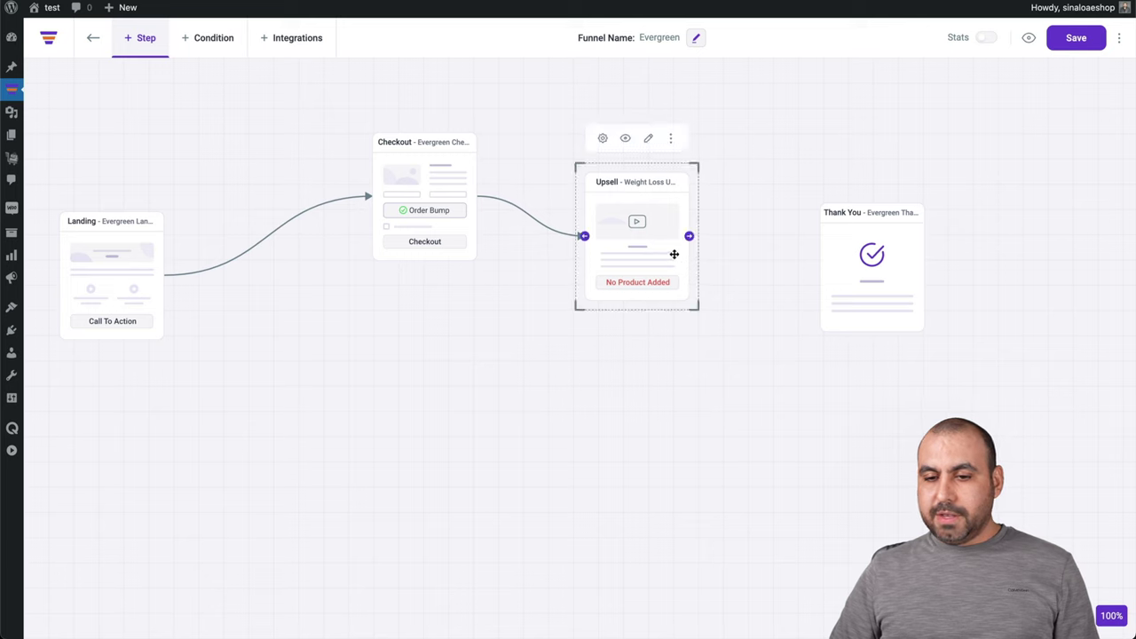
left_click_drag(688, 235, 822, 241)
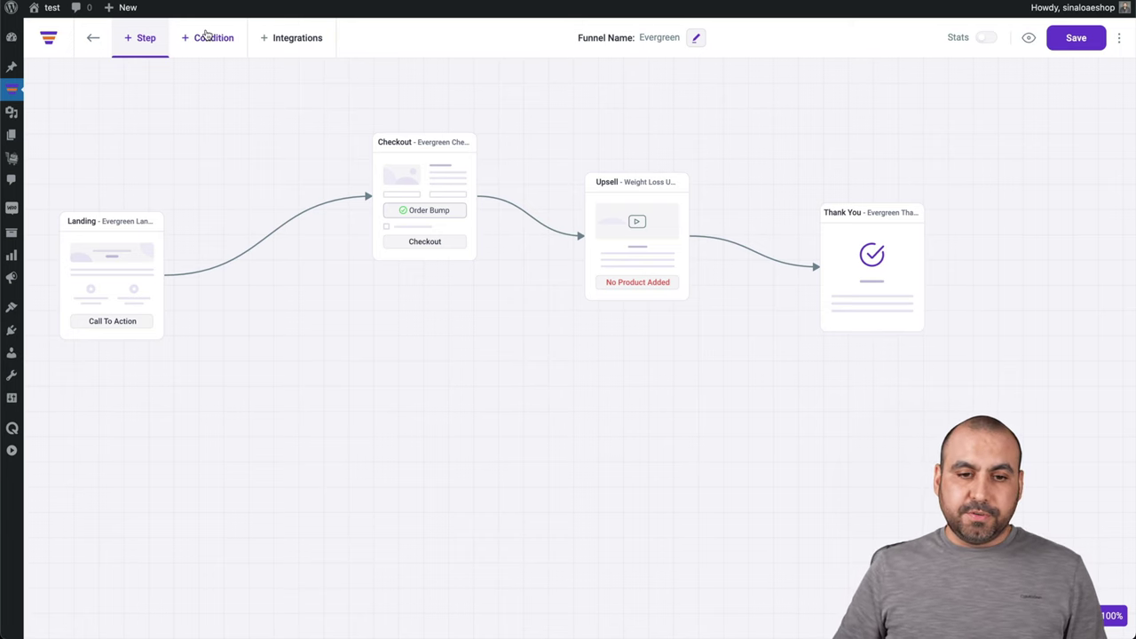
Step: Import the Weight Loss Downsell template and place it directly beneath the Upsell step
left_click(142, 39)
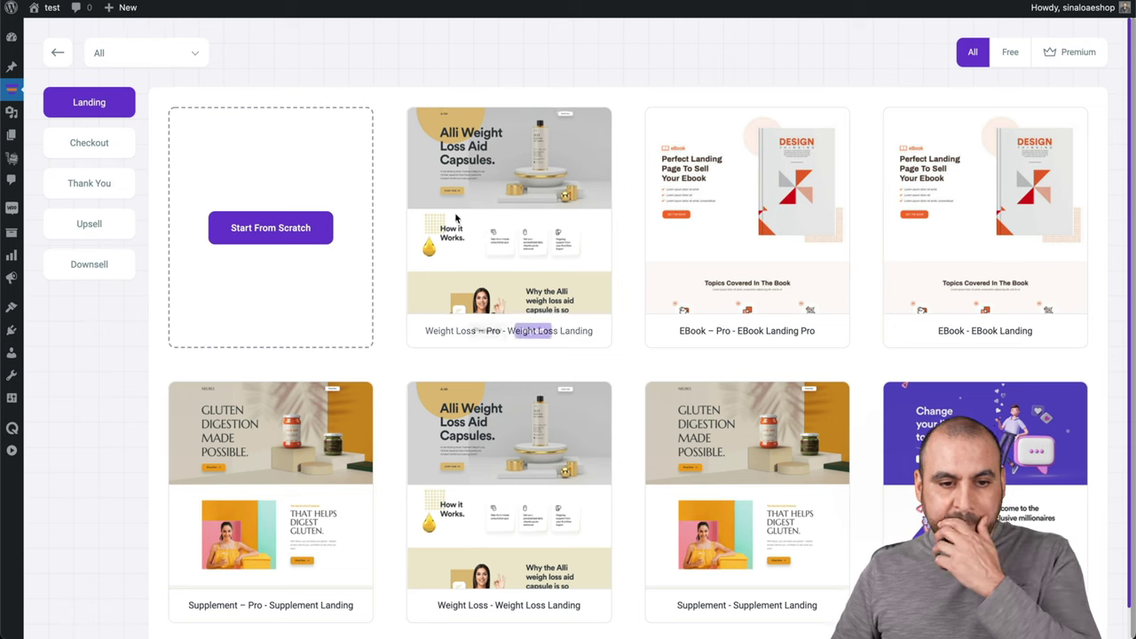
left_click(78, 262)
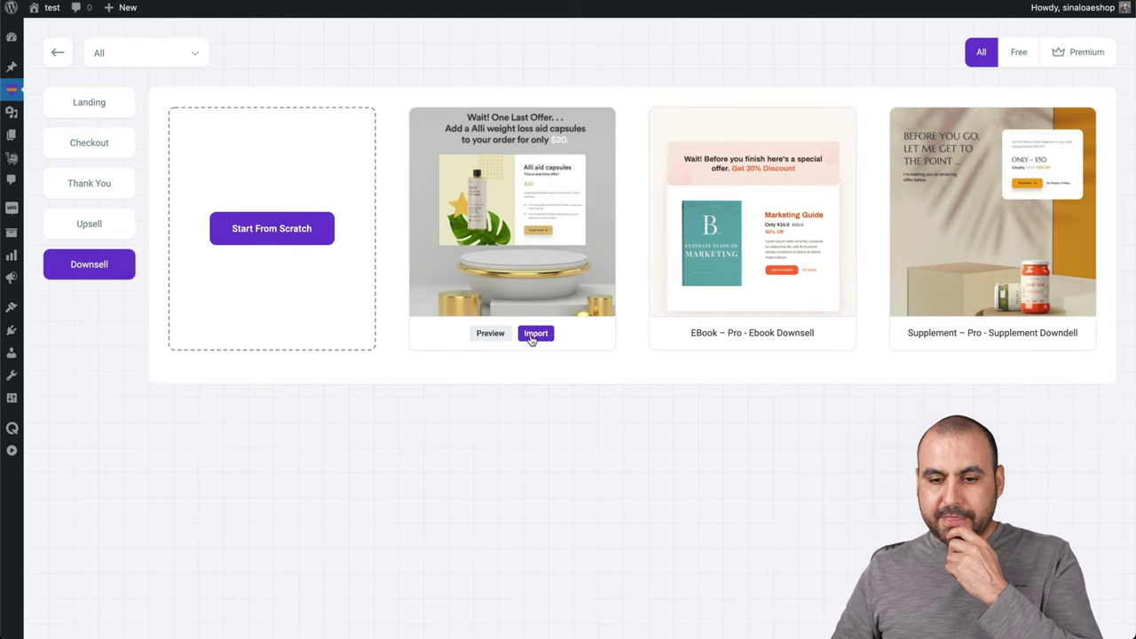
left_click(533, 331)
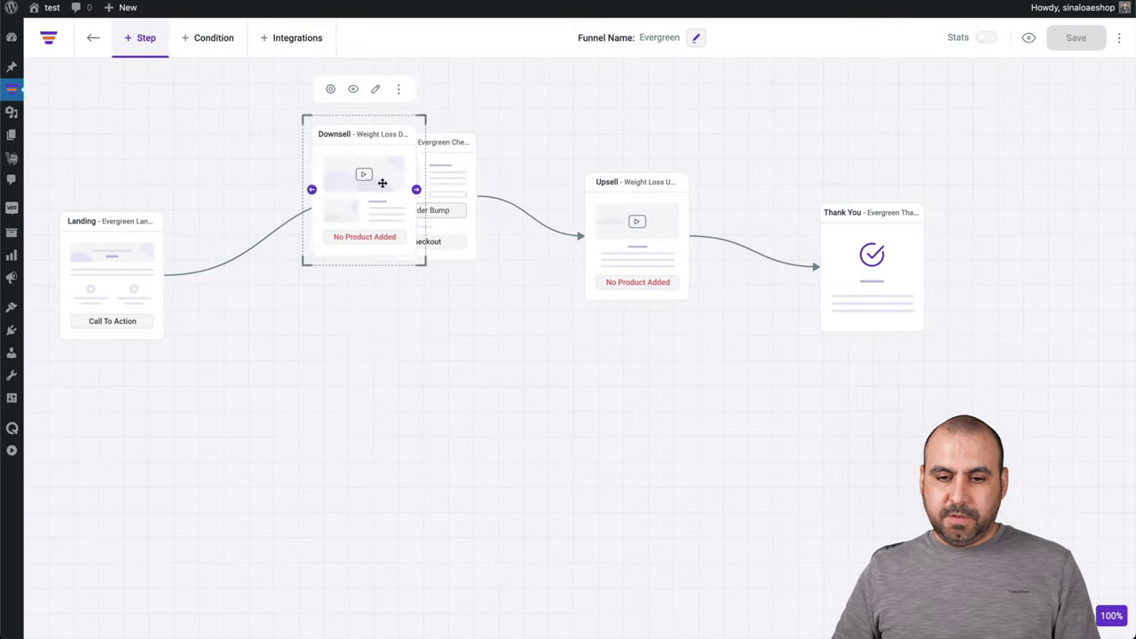
left_click_drag(381, 183, 637, 406)
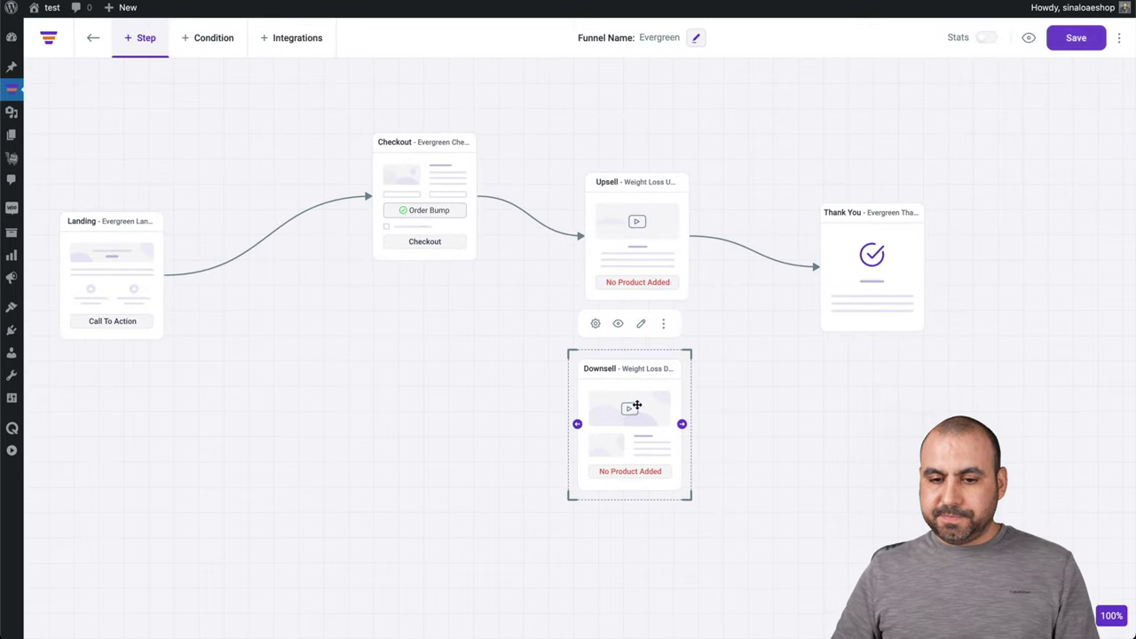
Step: Delete the Checkout–Upsell connection and move the Upsell step slightly higher on the canvas
left_click(539, 223)
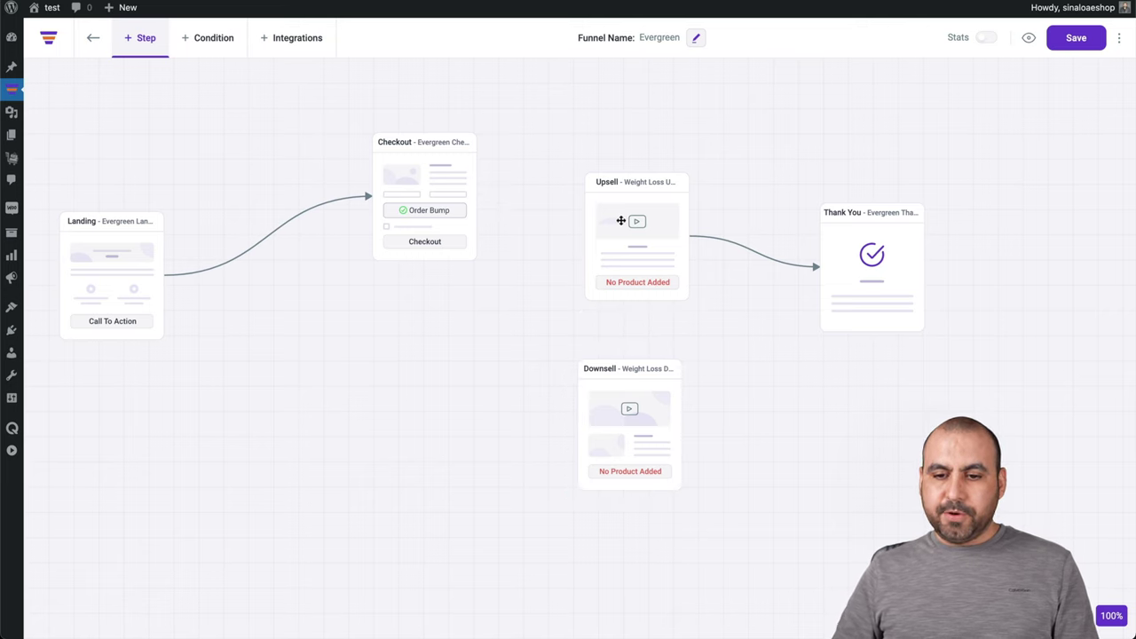
left_click_drag(621, 220, 621, 200)
Step: Add a condition node between Checkout and the Upsell and Downsell steps, and move Checkout level with the Landing step
left_click(210, 41)
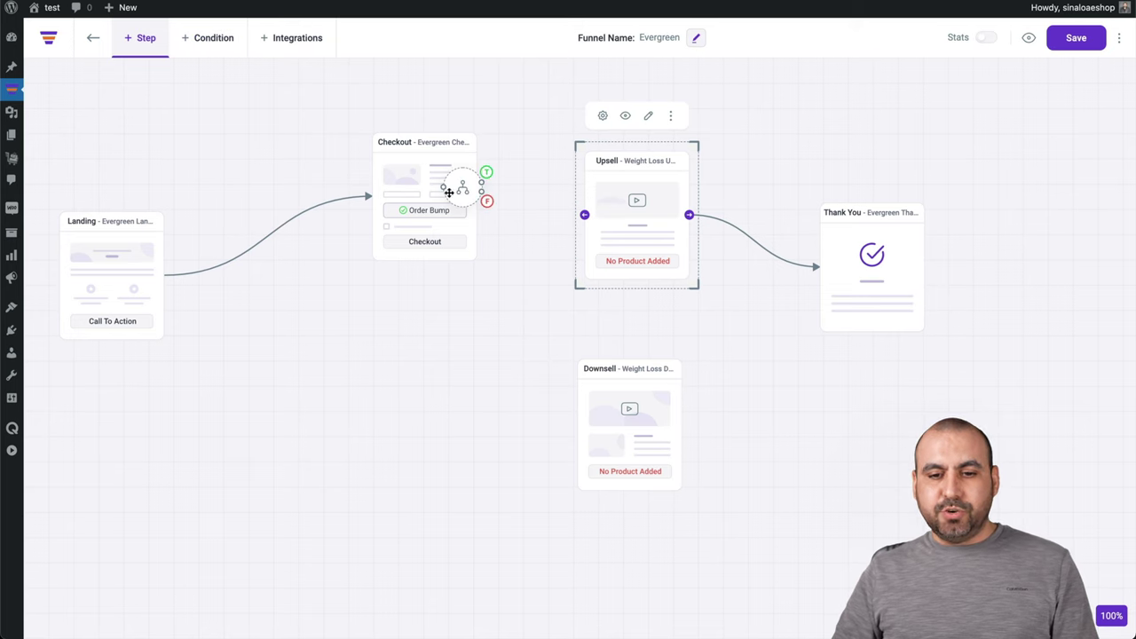
left_click_drag(460, 188, 509, 281)
left_click_drag(414, 176, 325, 254)
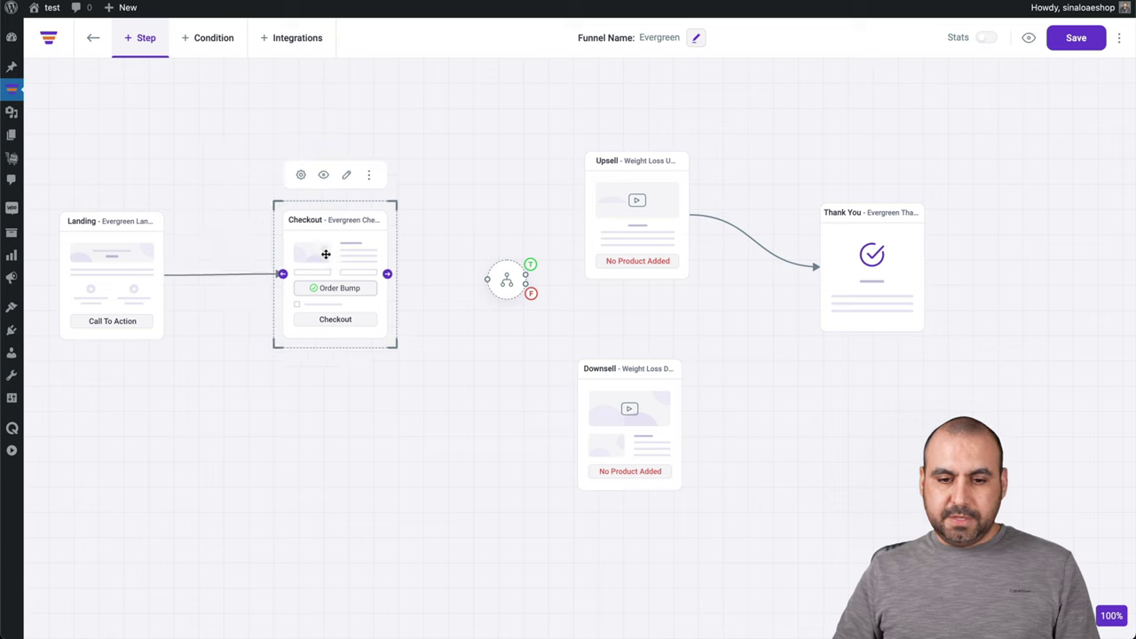
Step: Connect Checkout to the condition node, its true branch to Upsell, and its false branch to Downsell
left_click_drag(387, 275, 484, 278)
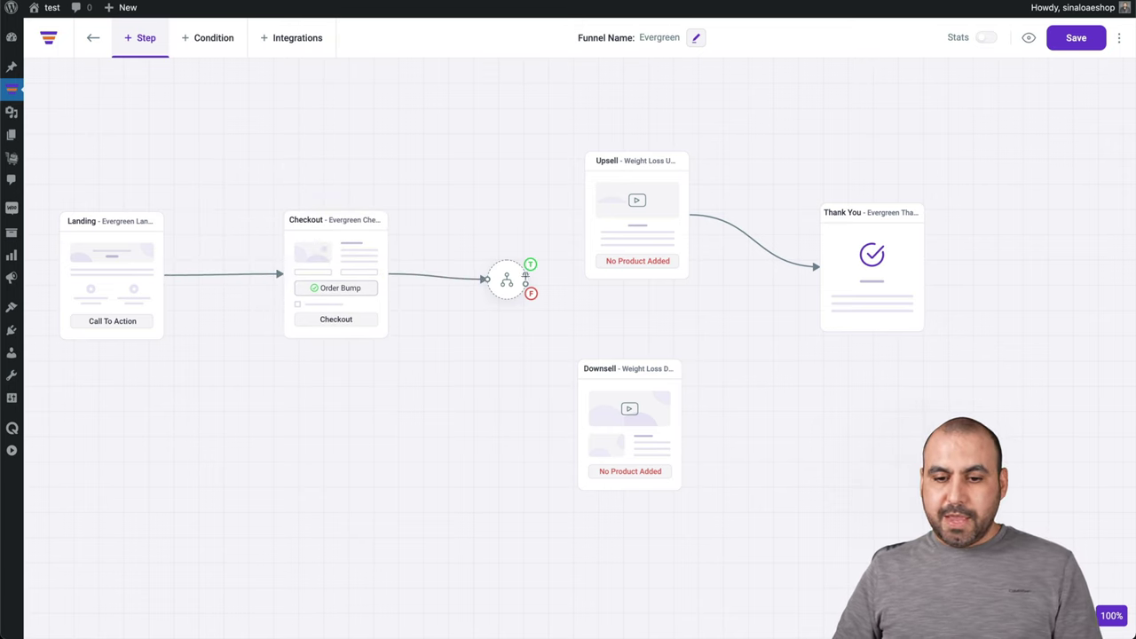
left_click_drag(526, 277, 593, 194)
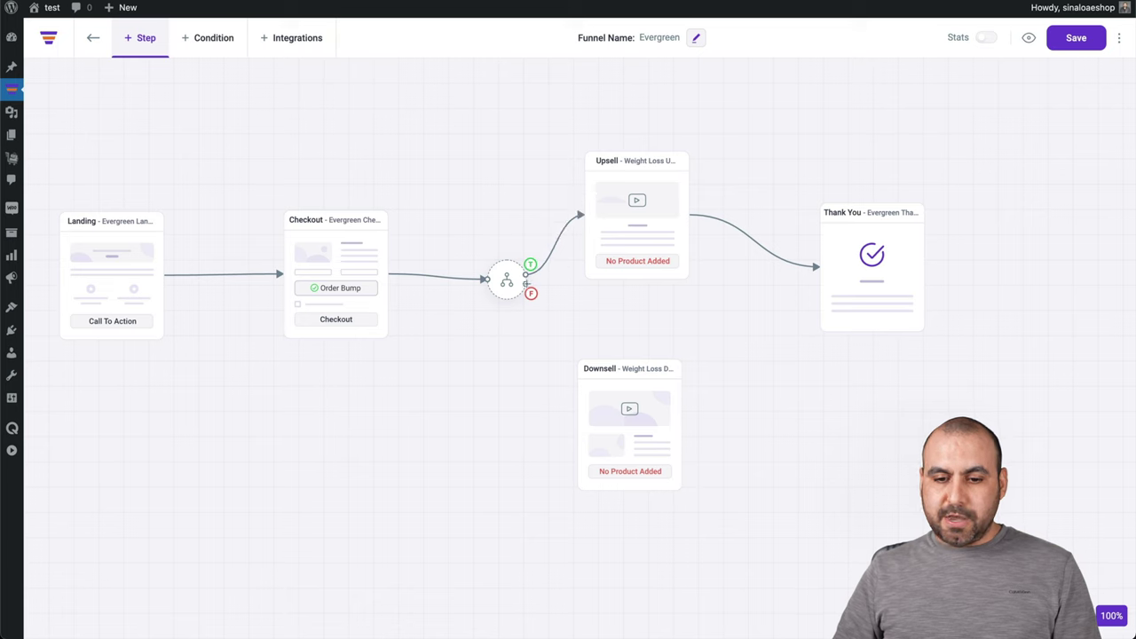
left_click_drag(525, 292, 576, 397)
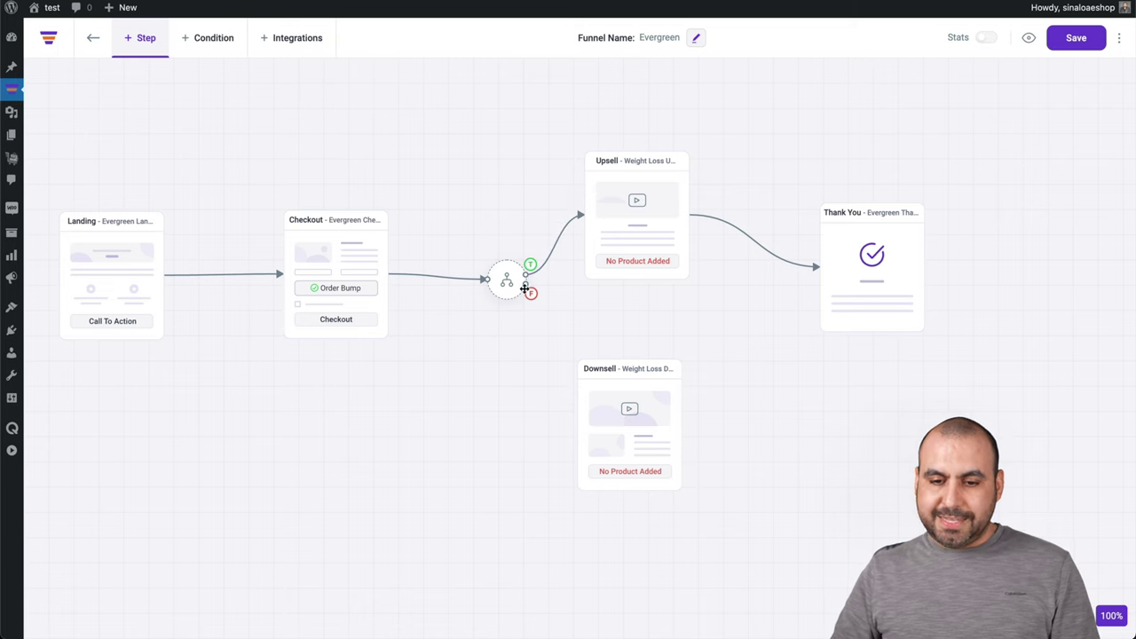
left_click_drag(525, 284, 609, 423)
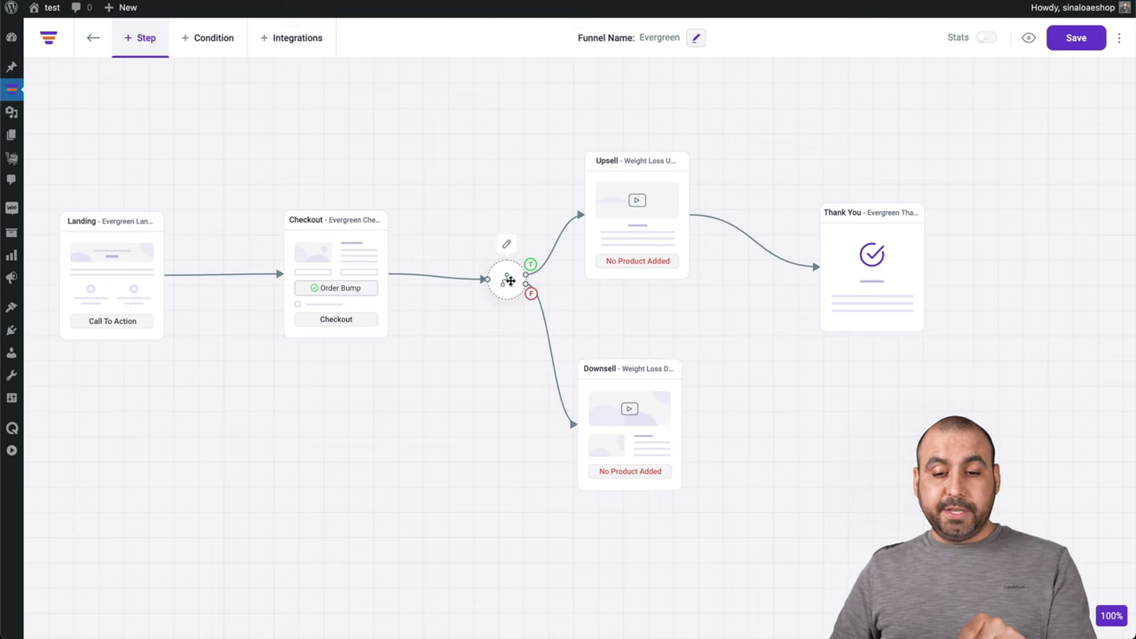
Step: Set the condition node's rule to Order Bump Is Accepted and save it
left_click(506, 248)
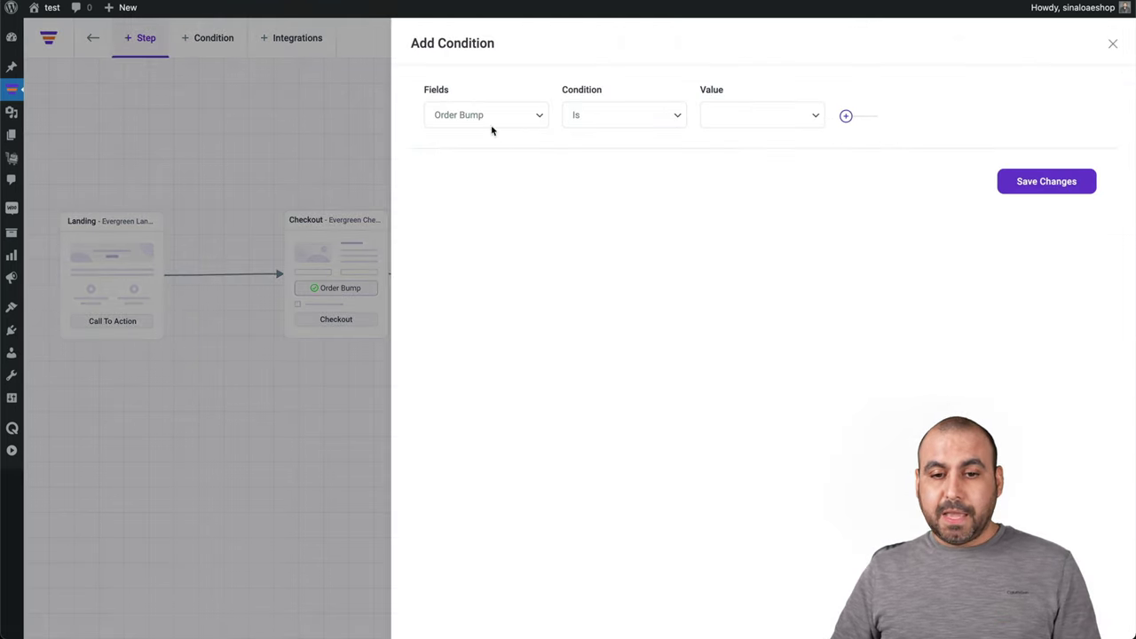
left_click(484, 123)
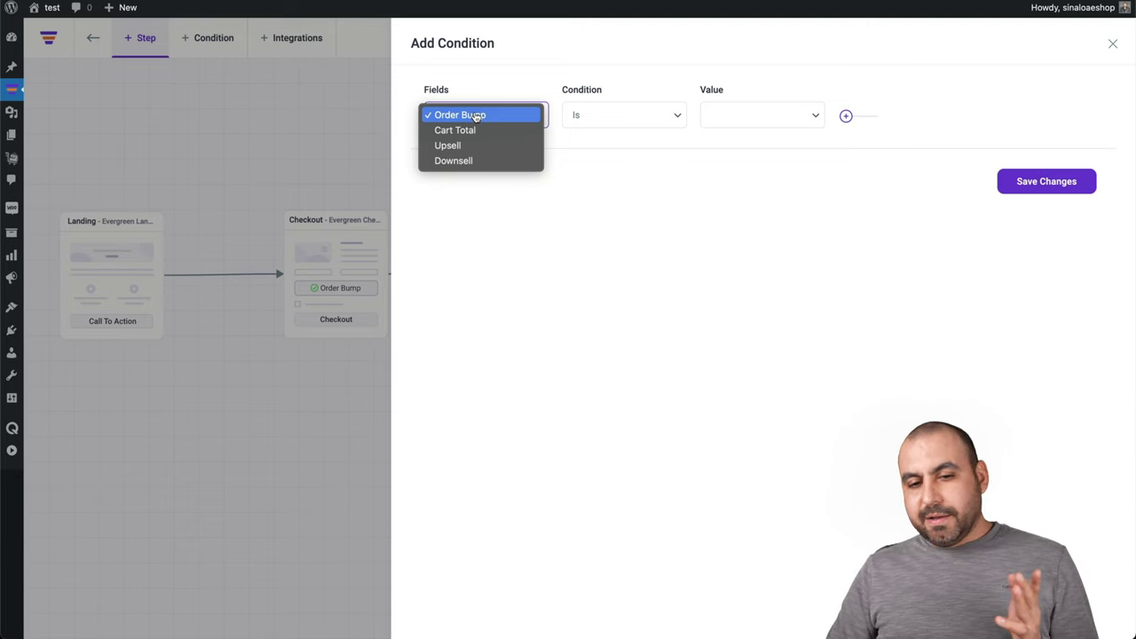
left_click(476, 116)
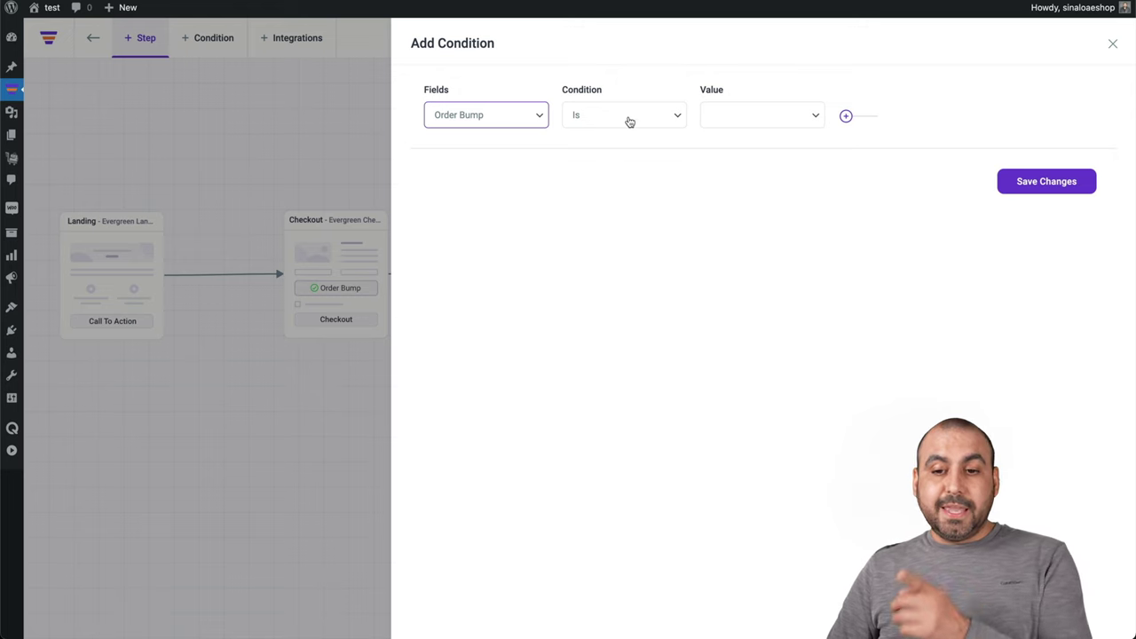
left_click(736, 115)
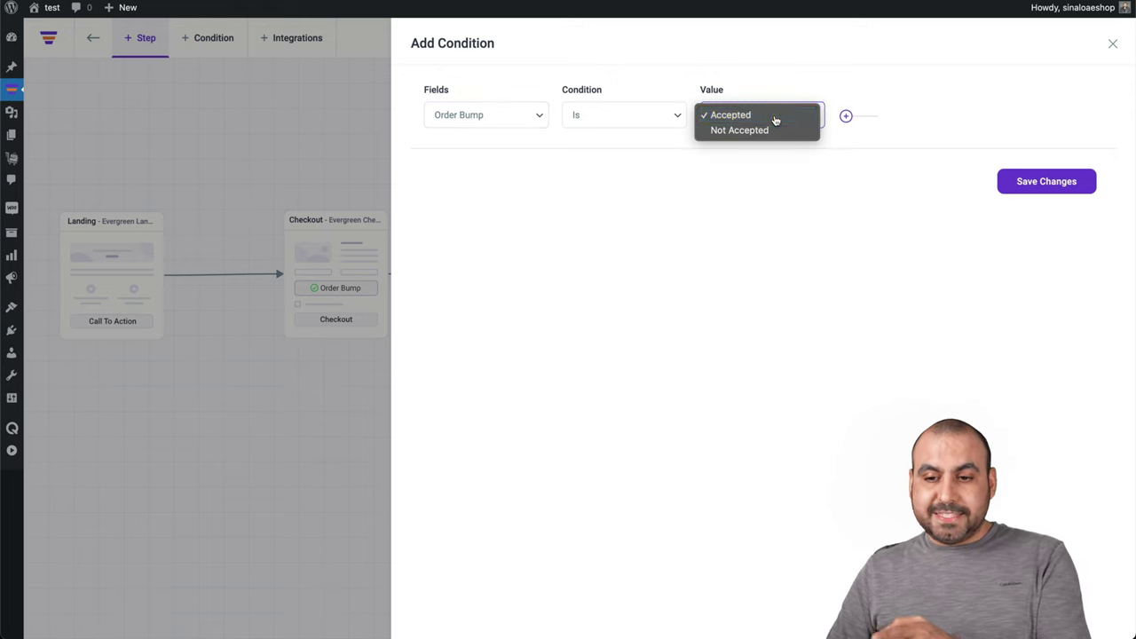
left_click(777, 119)
left_click(1016, 180)
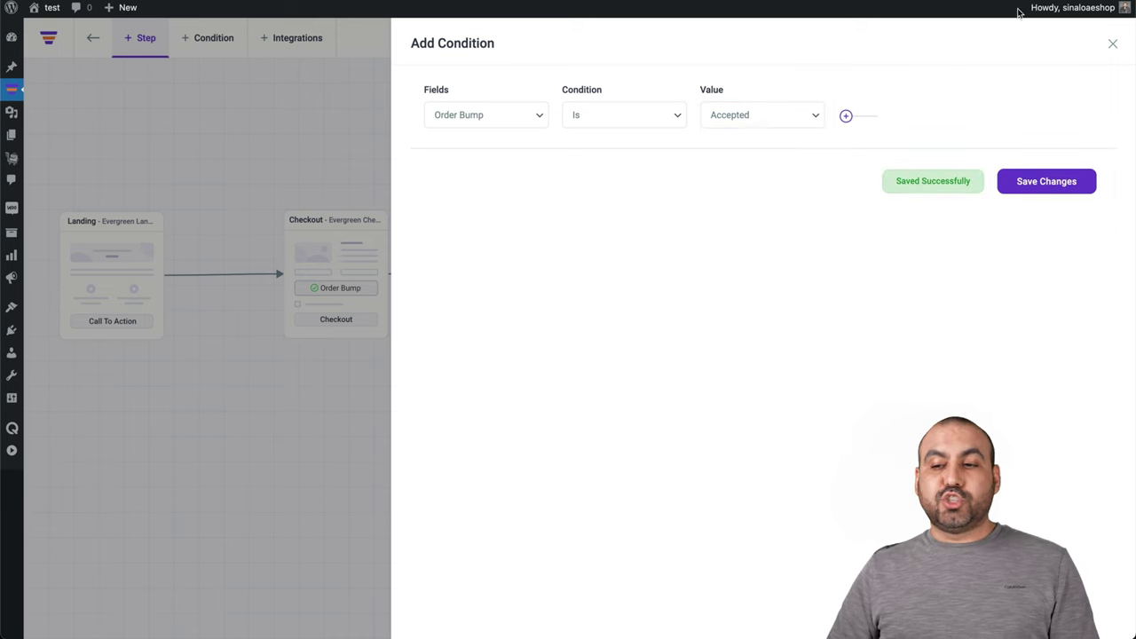
left_click(1111, 43)
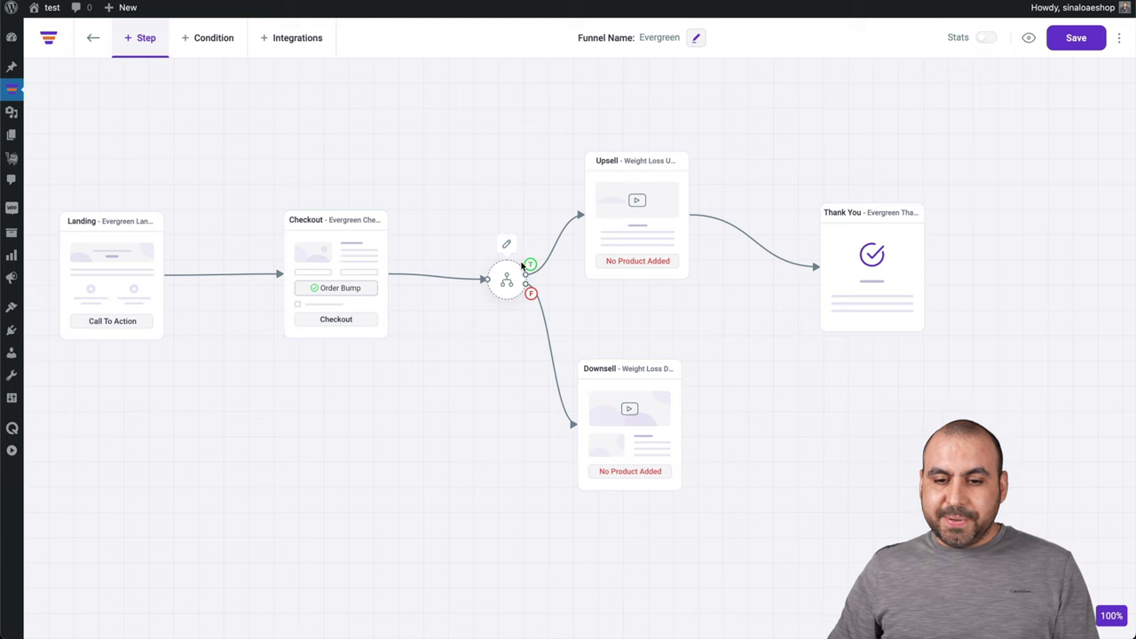
Step: Move the condition node slightly closer to Checkout, and set and save its rule as Cart Total Greater than 100
left_click_drag(512, 275, 487, 277)
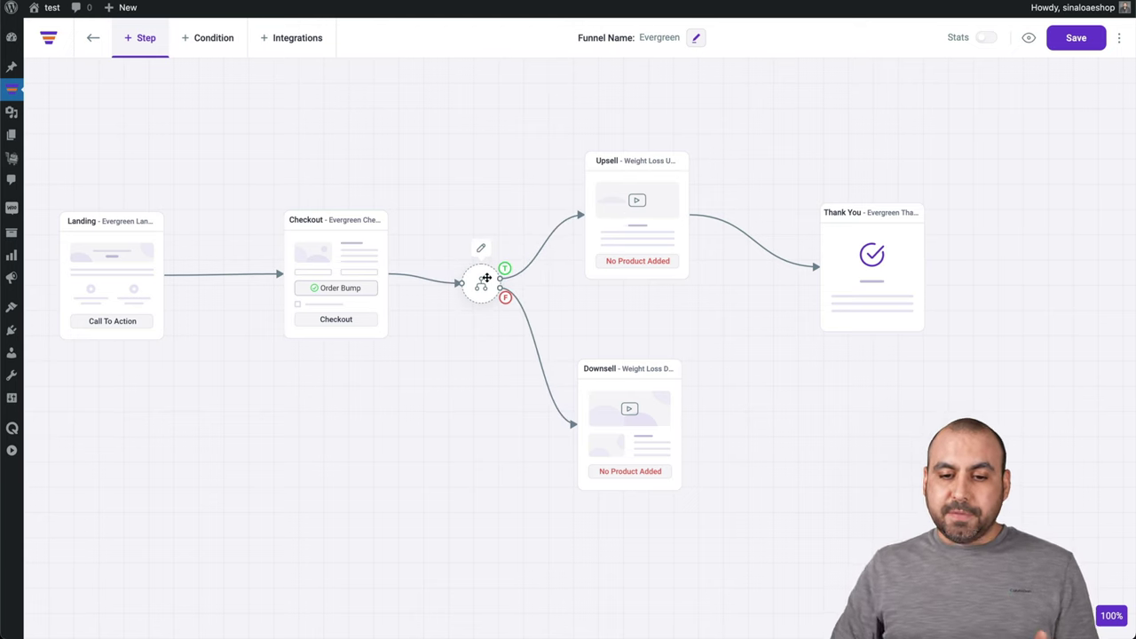
left_click(480, 249)
left_click(512, 116)
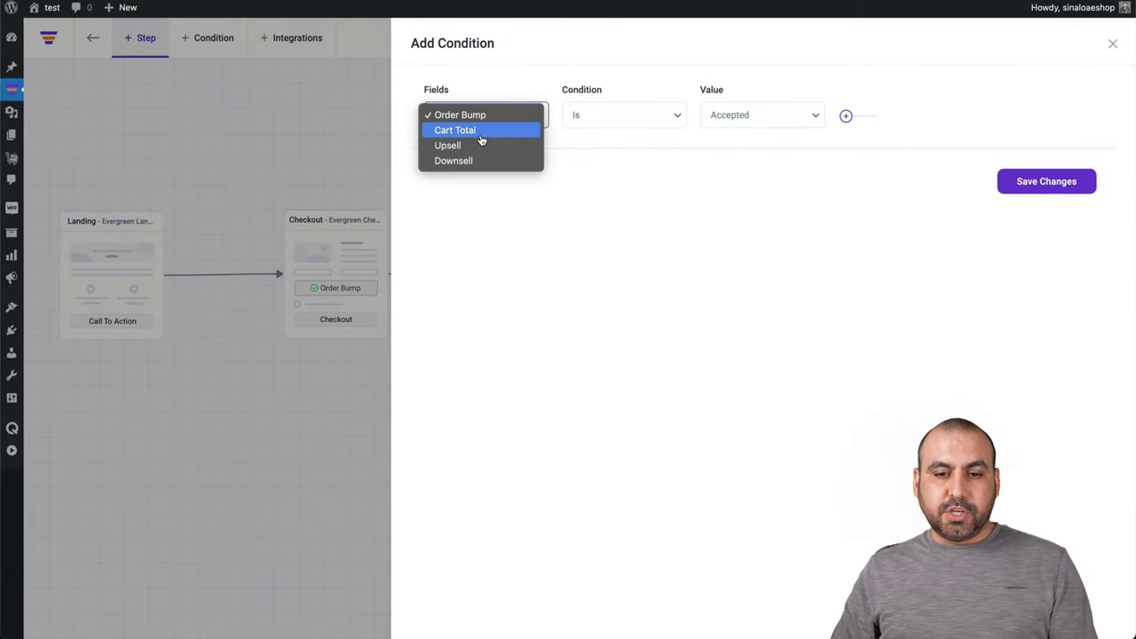
left_click(480, 135)
left_click(626, 117)
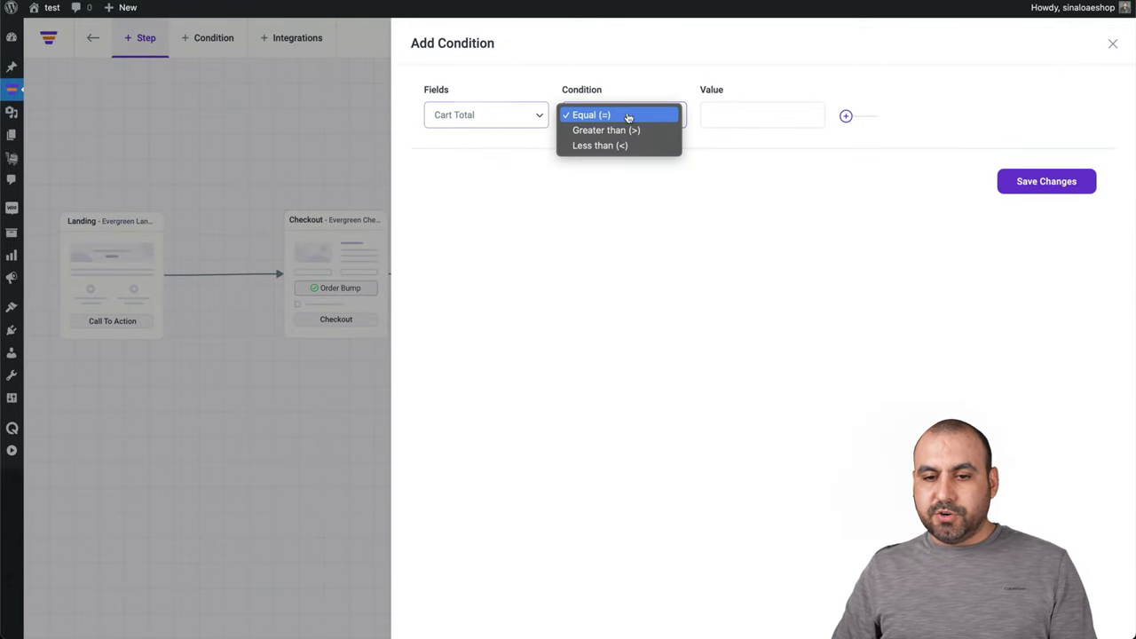
left_click(667, 132)
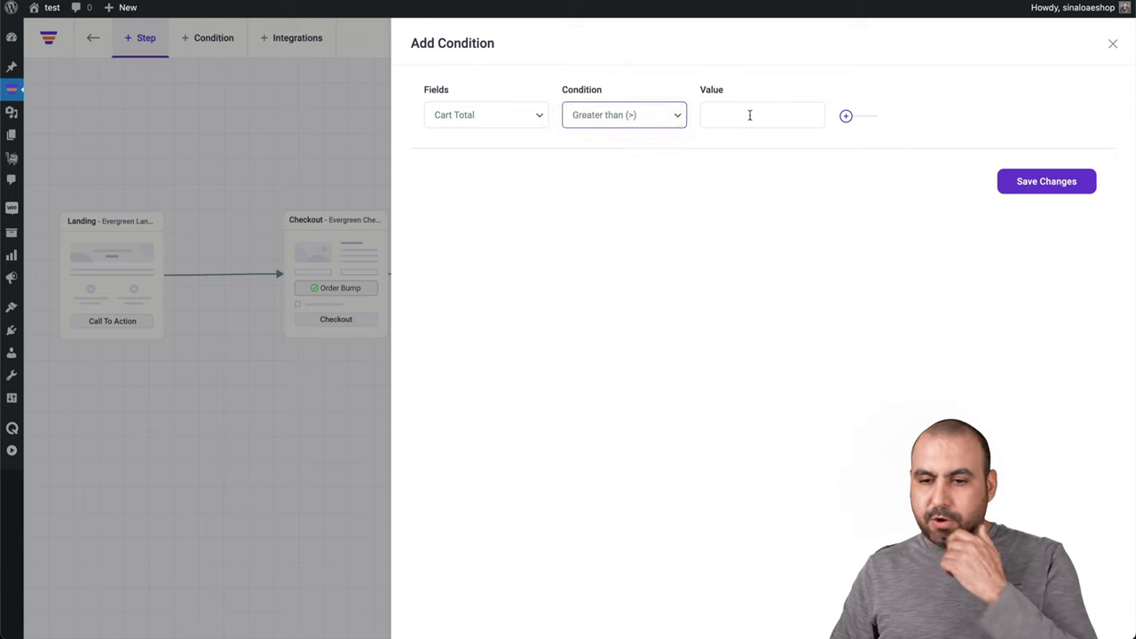
left_click(749, 115)
type("1000")
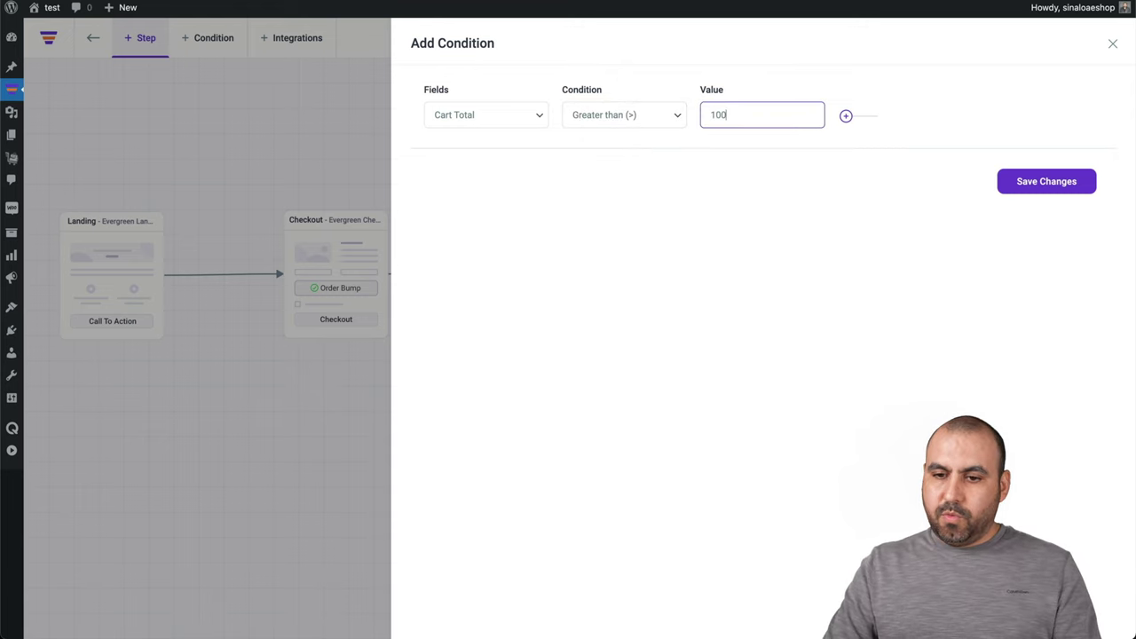
left_click(1022, 181)
left_click(1112, 45)
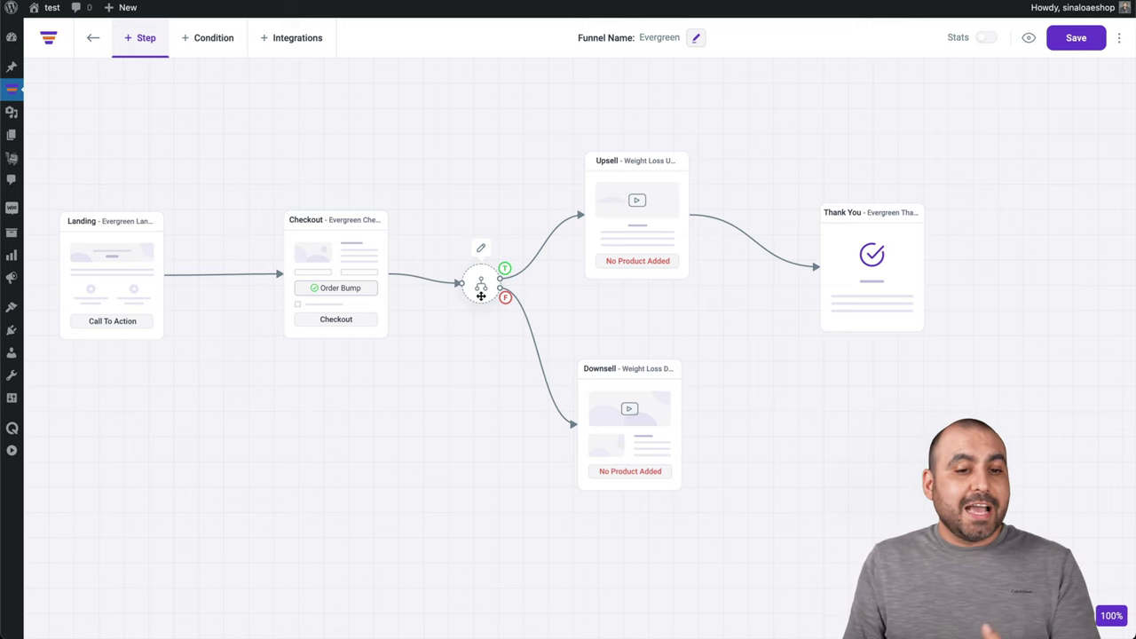
mouse_move(12, 92)
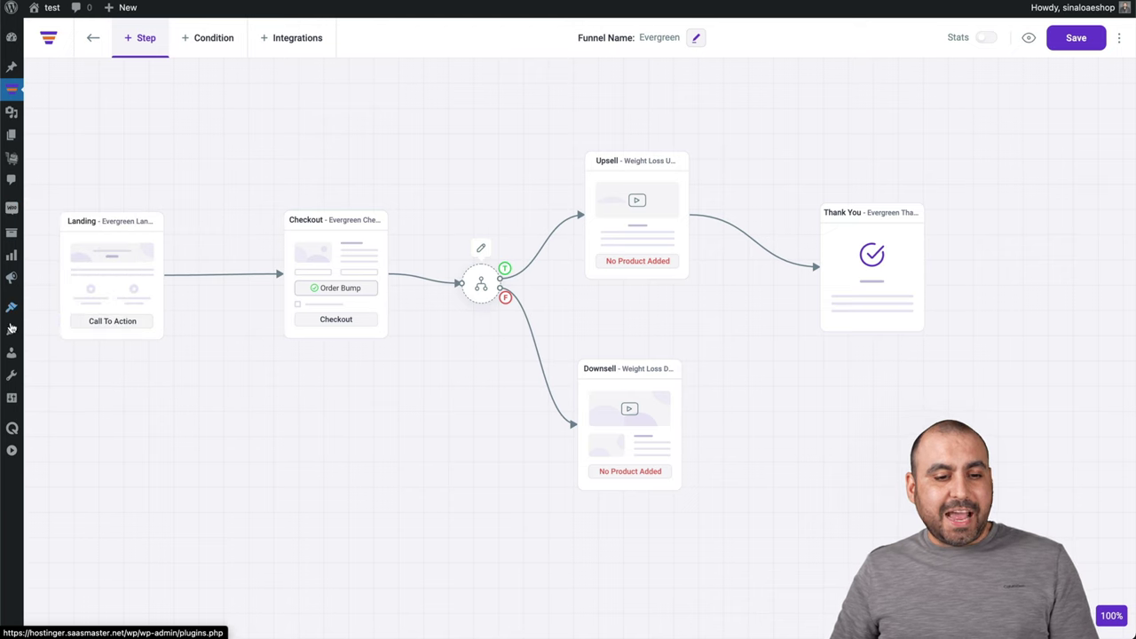
mouse_move(14, 210)
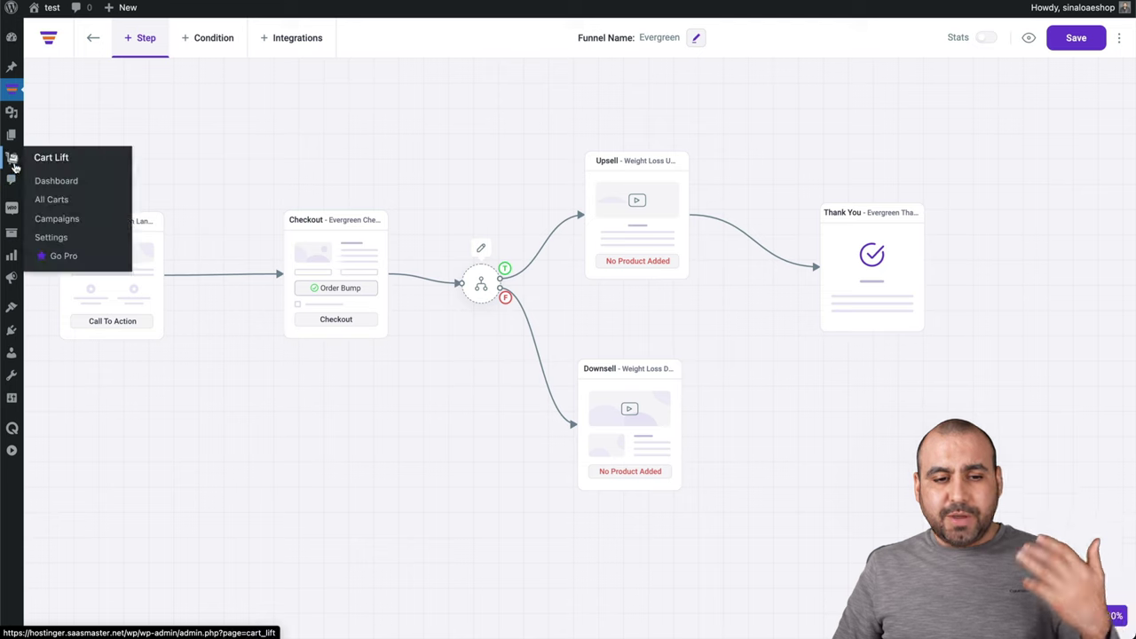
left_click(13, 164)
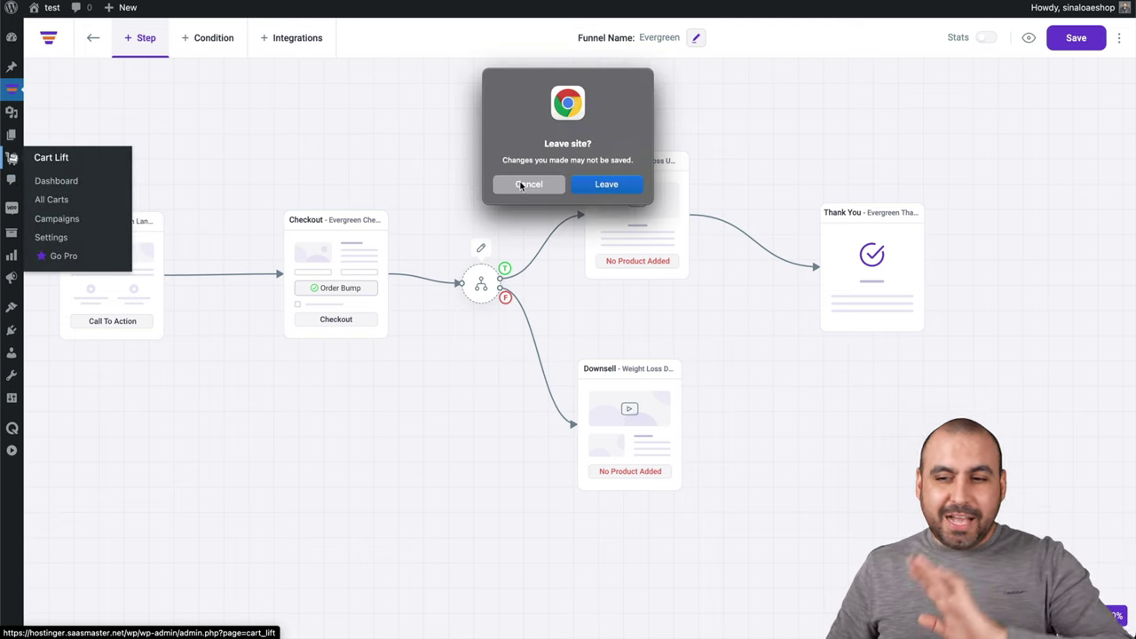
left_click(521, 184)
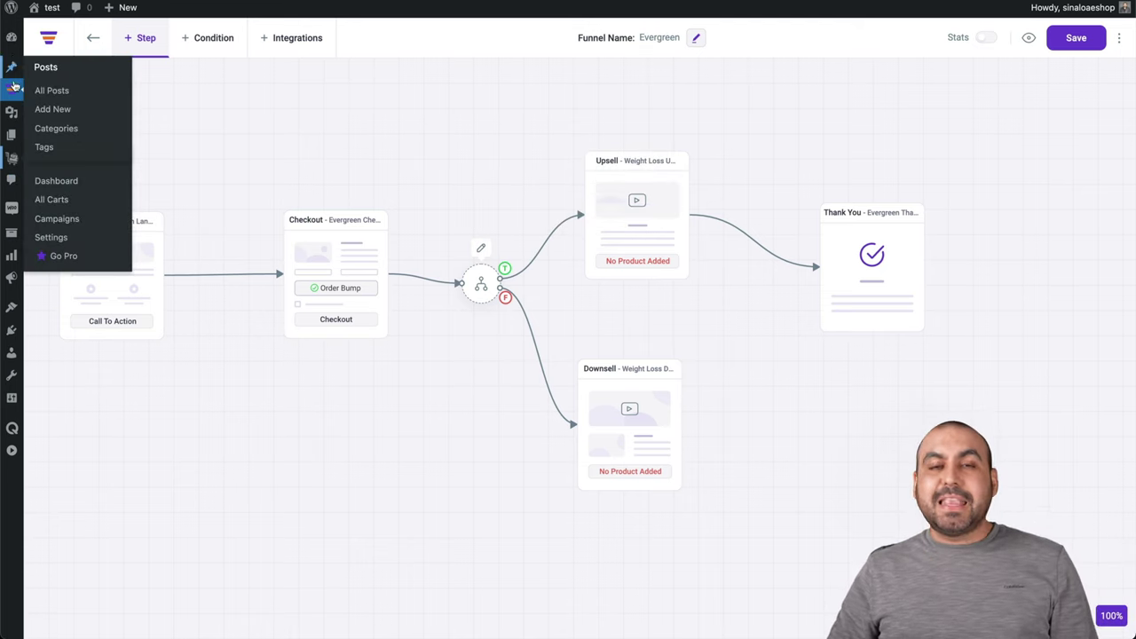
mouse_move(20, 127)
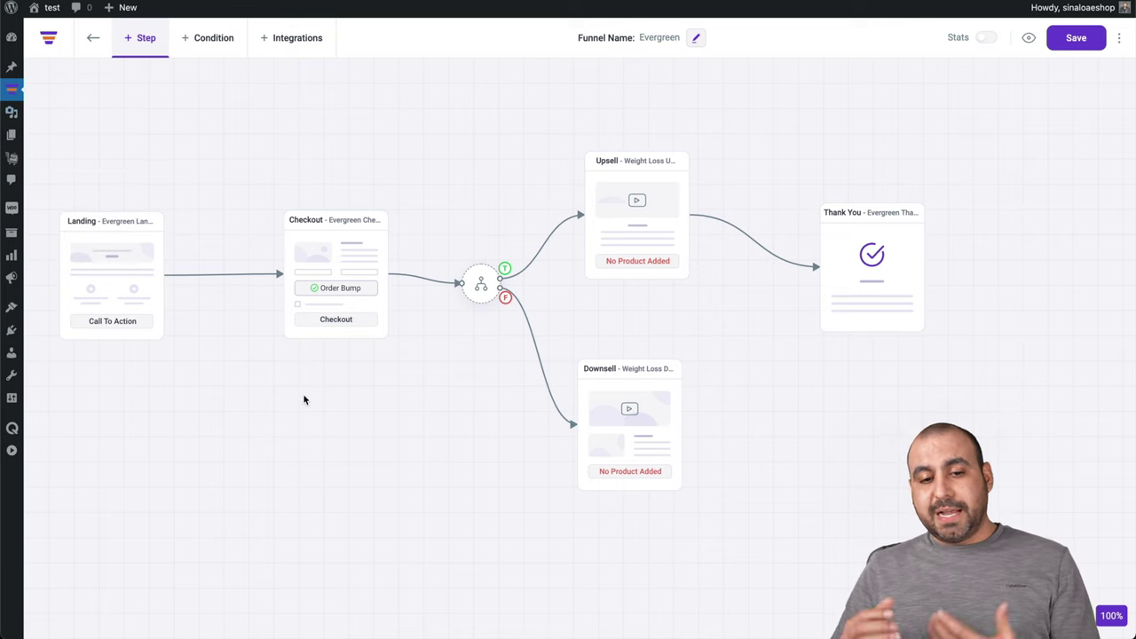
Step: Examine the Checkout step's page content and blocks in the page editor, and return to the funnel canvas without saving
left_click(363, 232)
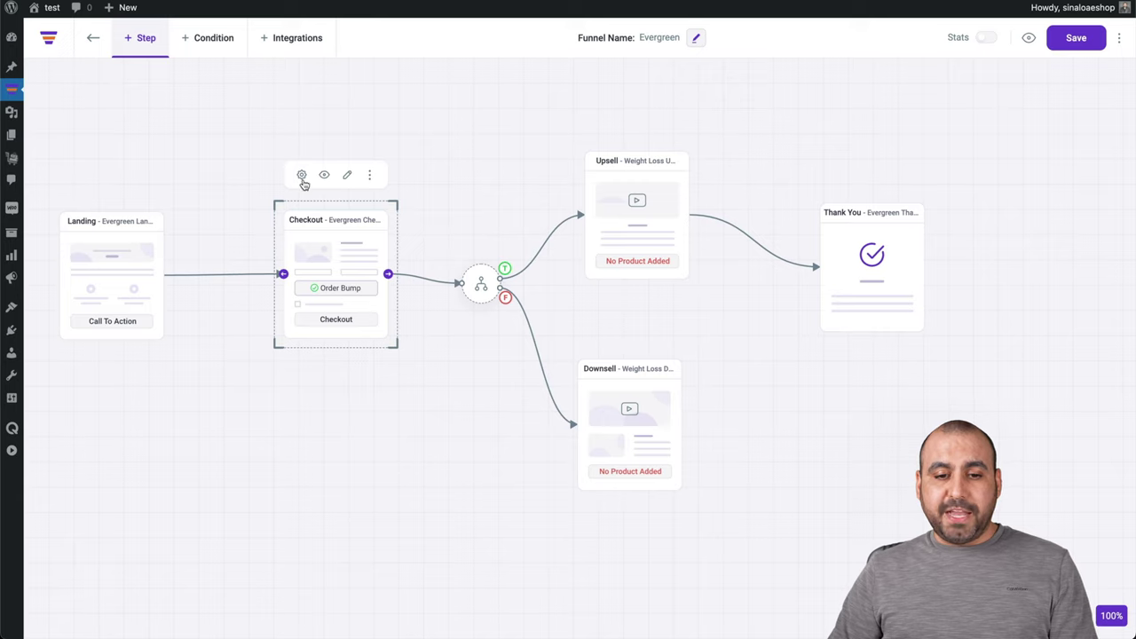
left_click(346, 177)
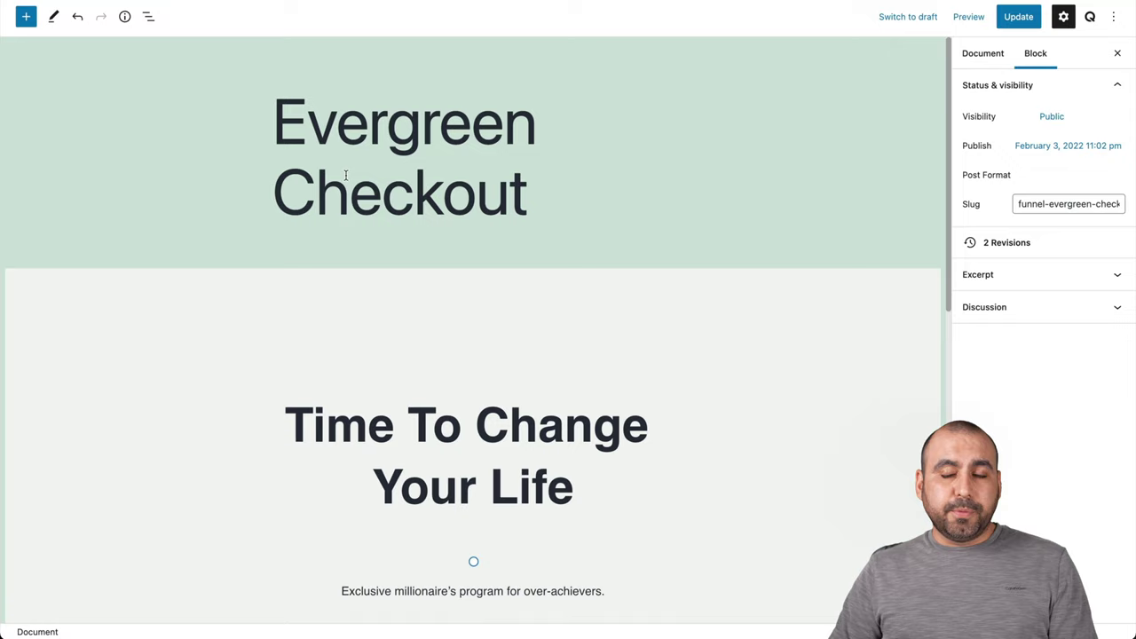
scroll(390, 257, "down", 10)
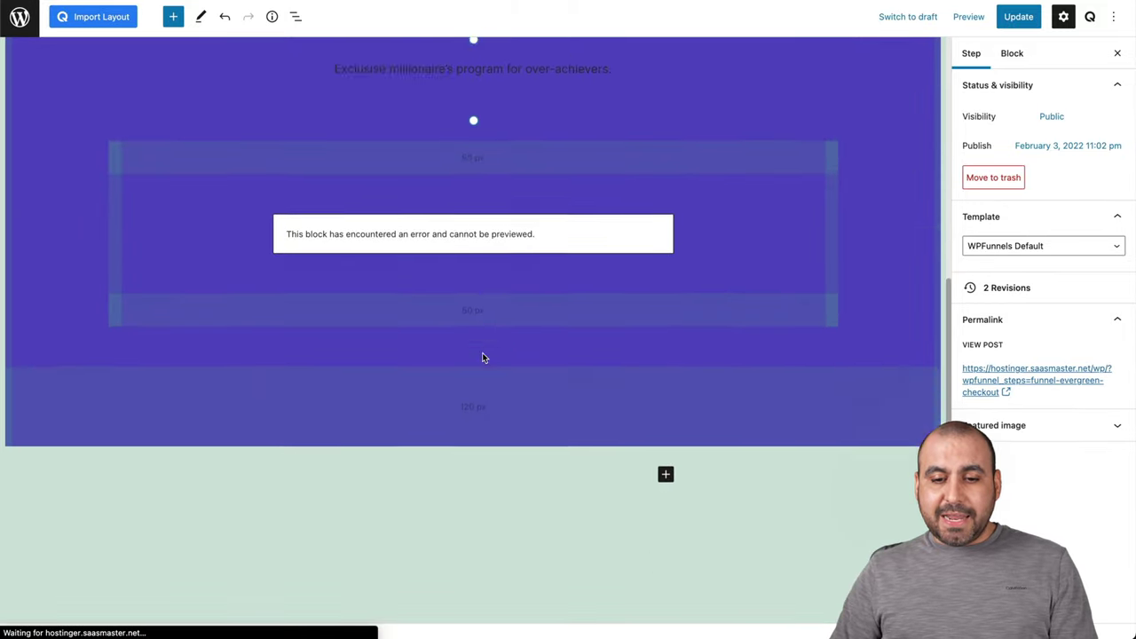
scroll(347, 215, "up", 5)
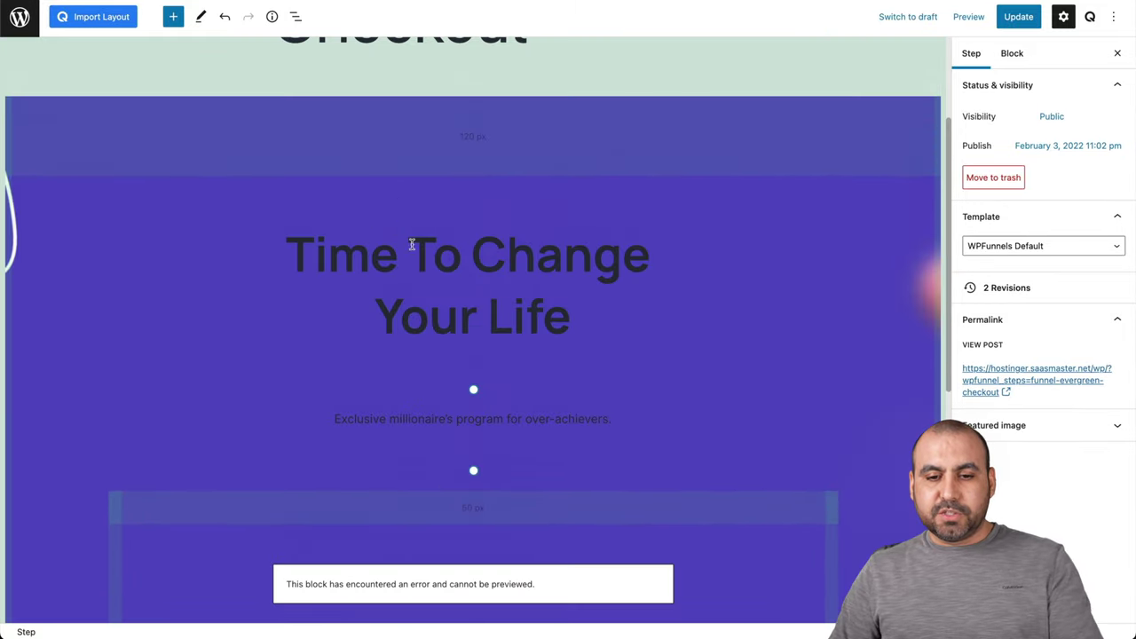
left_click(471, 277)
left_click(504, 392)
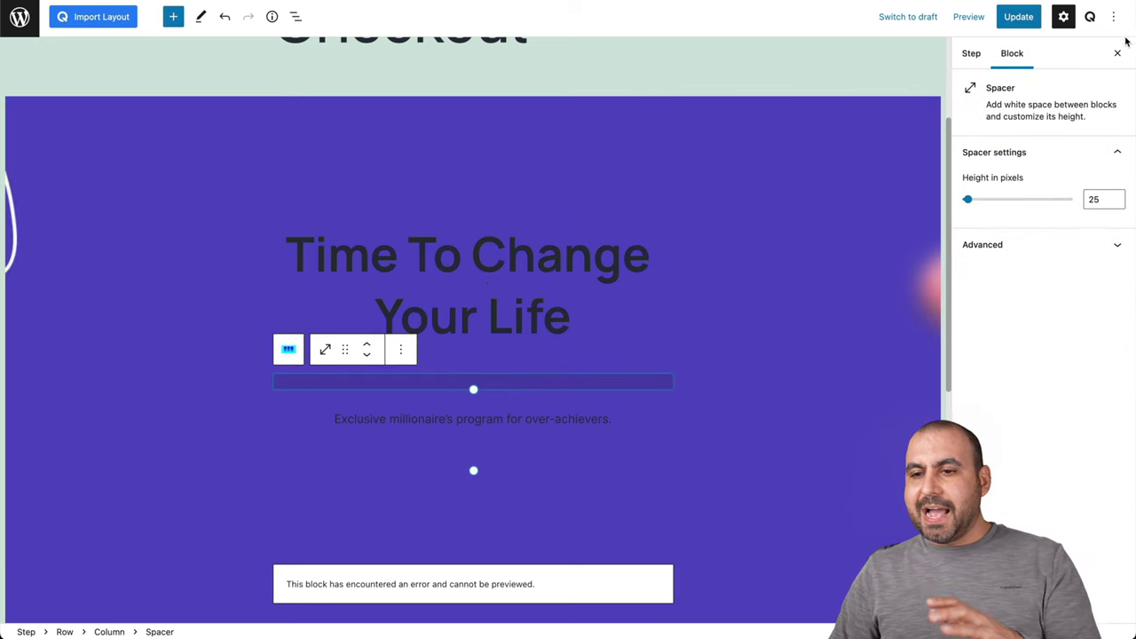
key("alt+Left")
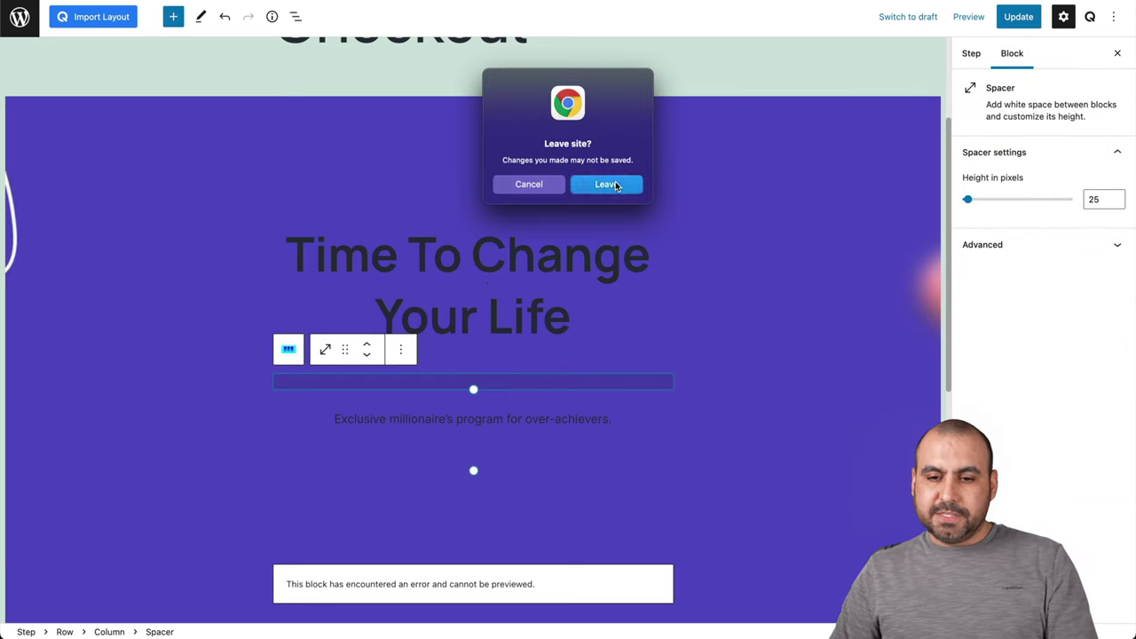
left_click(605, 183)
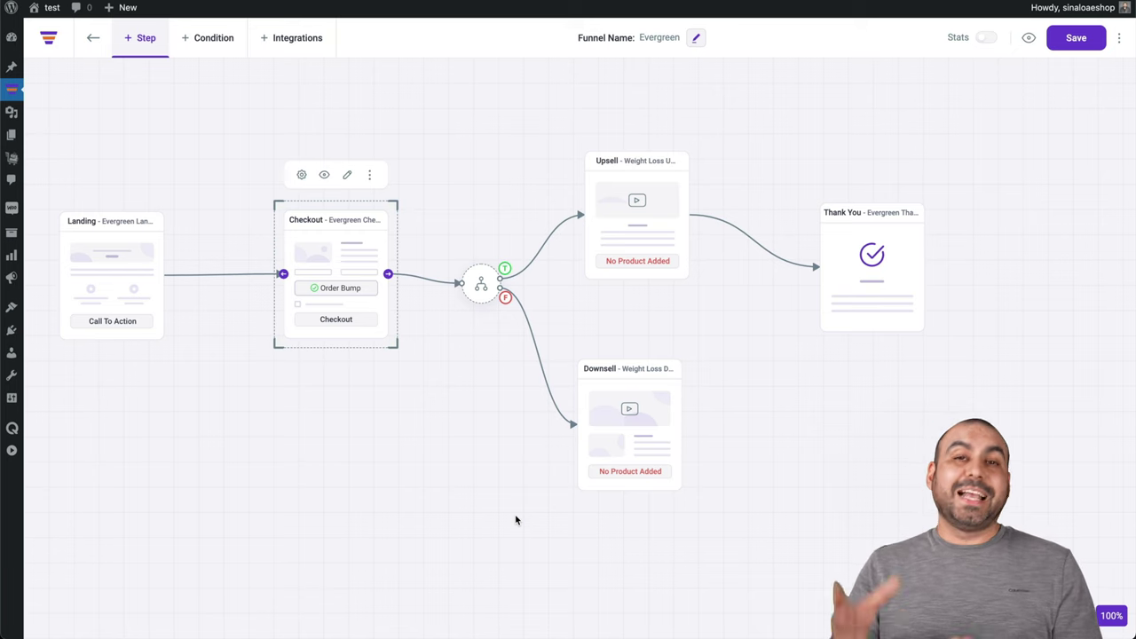